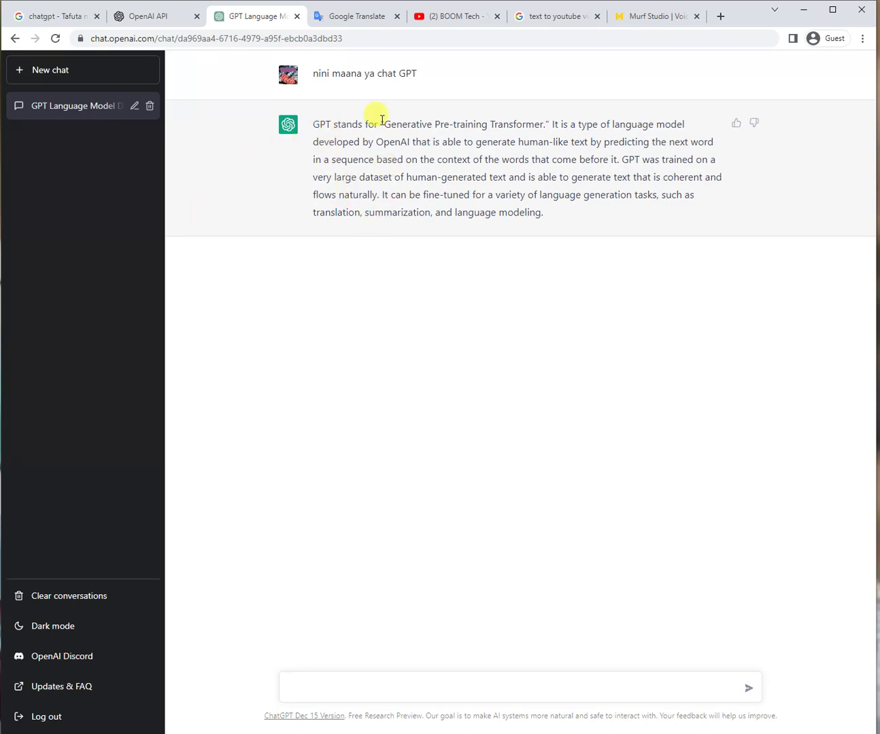
Step: Switch to YouTube and look through the videos on the BOOM Tech channel
{"action": "left_click", "coordinate": [435, 21]}
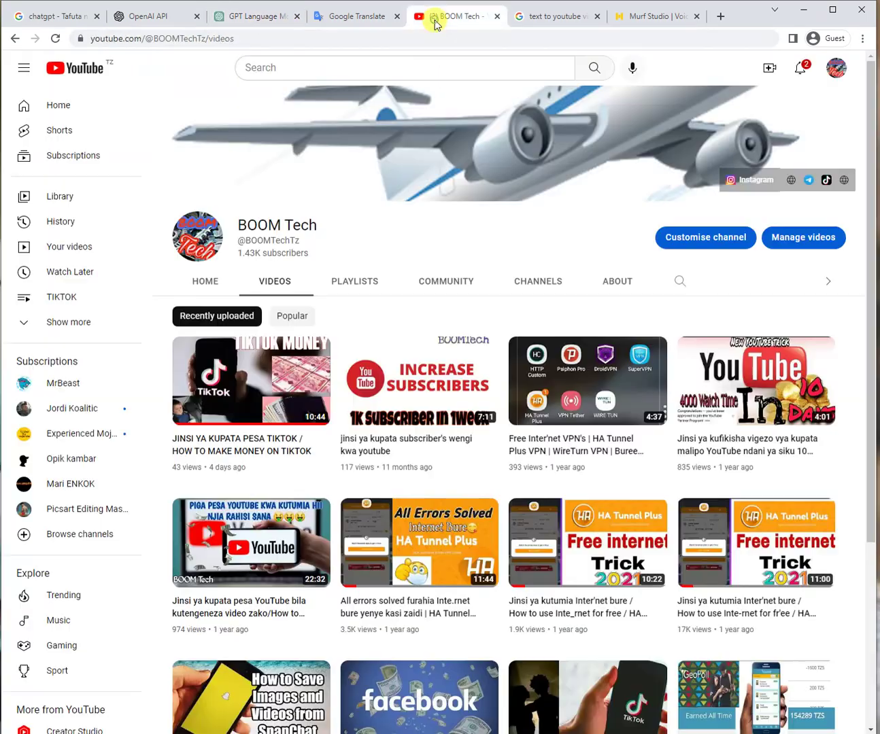
{"action": "left_click_drag", "start_coordinate": [250, 253], "coordinate": [269, 245]}
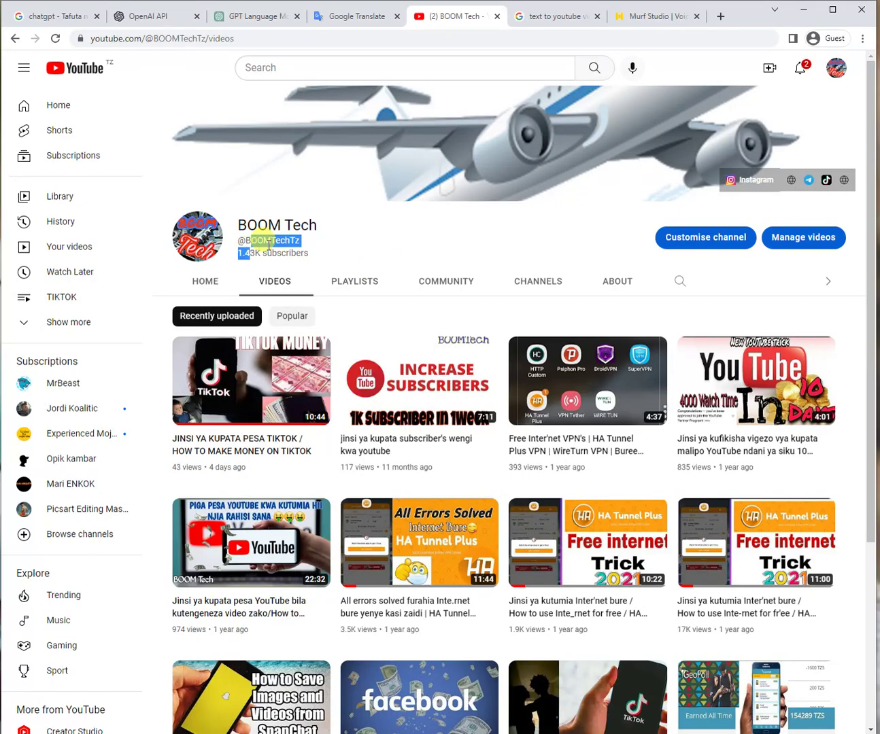
{"action": "left_click", "coordinate": [282, 230]}
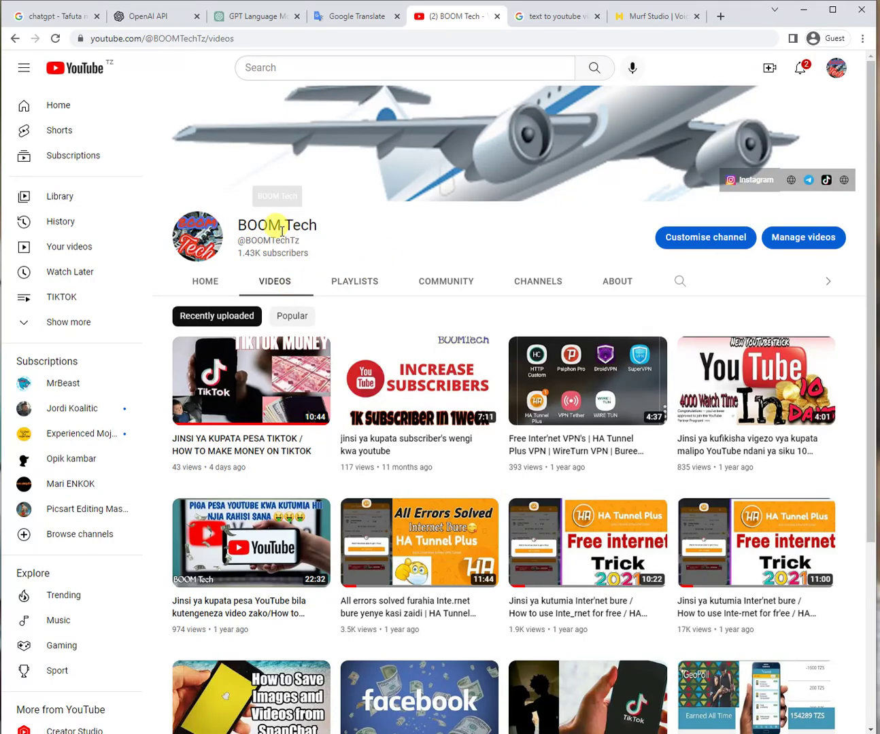
{"action": "triple_click", "coordinate": [282, 231]}
{"action": "scroll", "coordinate": [340, 612], "scroll_direction": "down", "scroll_amount": 4}
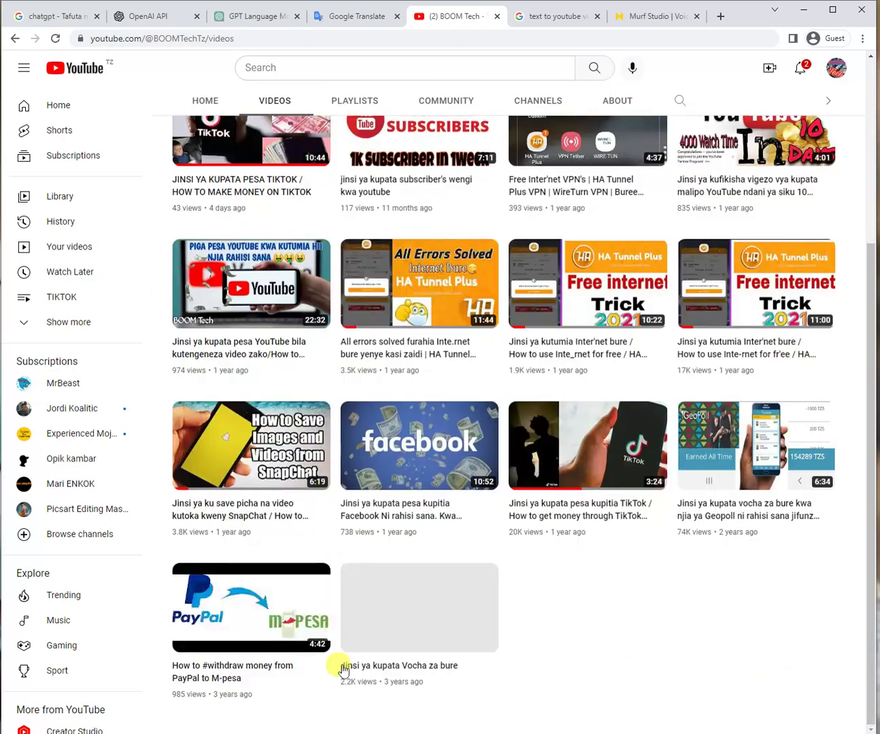
{"action": "scroll", "coordinate": [499, 629], "scroll_direction": "up", "scroll_amount": 4}
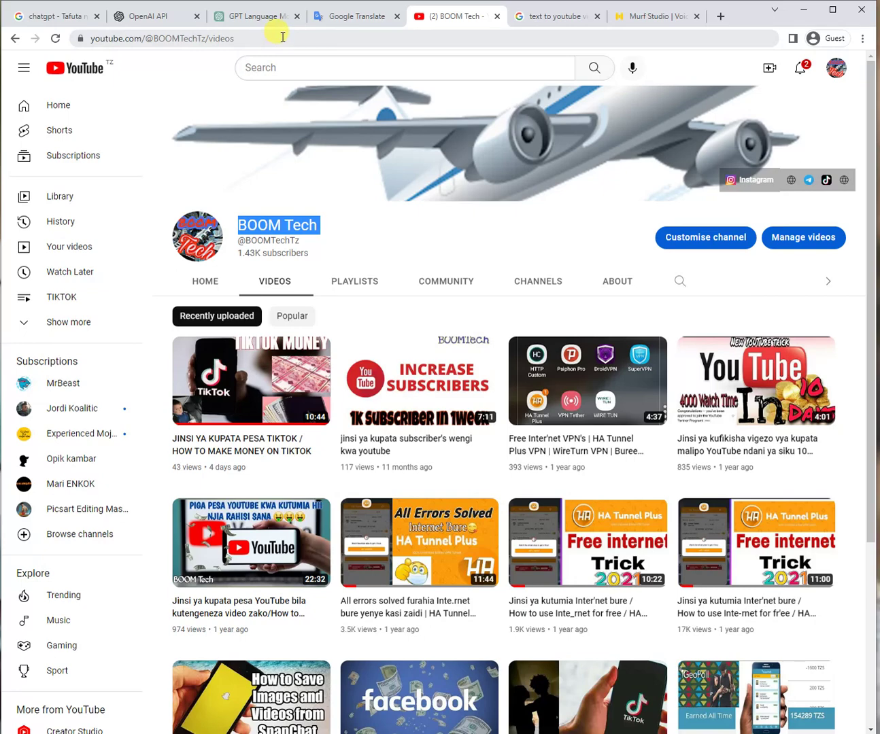
Step: Review the Google results for "chatgpt" and the sign-up and log-in options on the OpenAI API page
{"action": "left_click", "coordinate": [73, 27]}
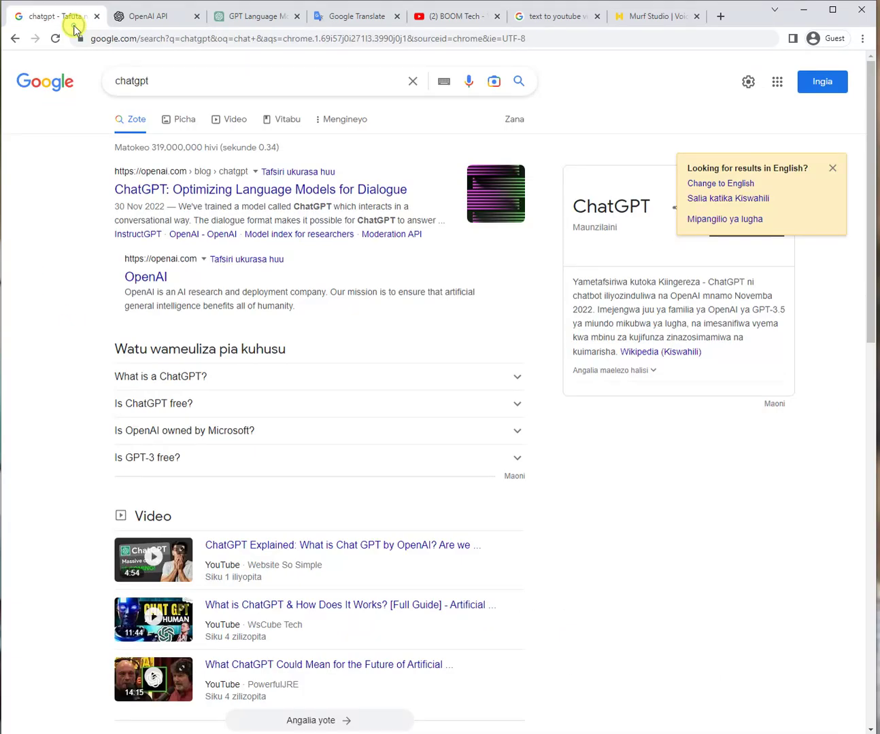
{"action": "double_click", "coordinate": [149, 82]}
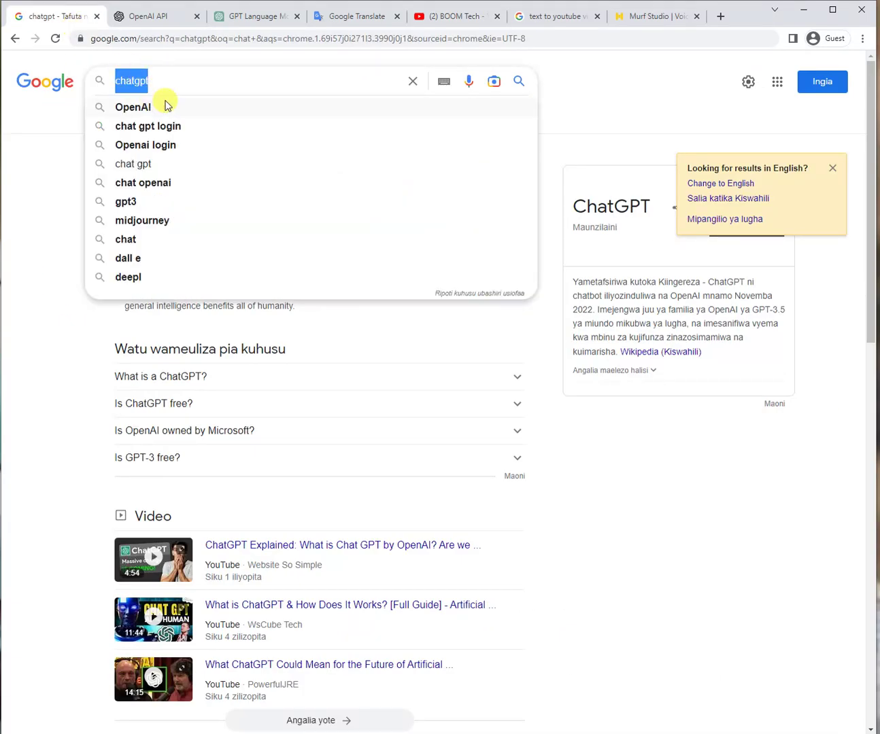
{"action": "left_click", "coordinate": [47, 220]}
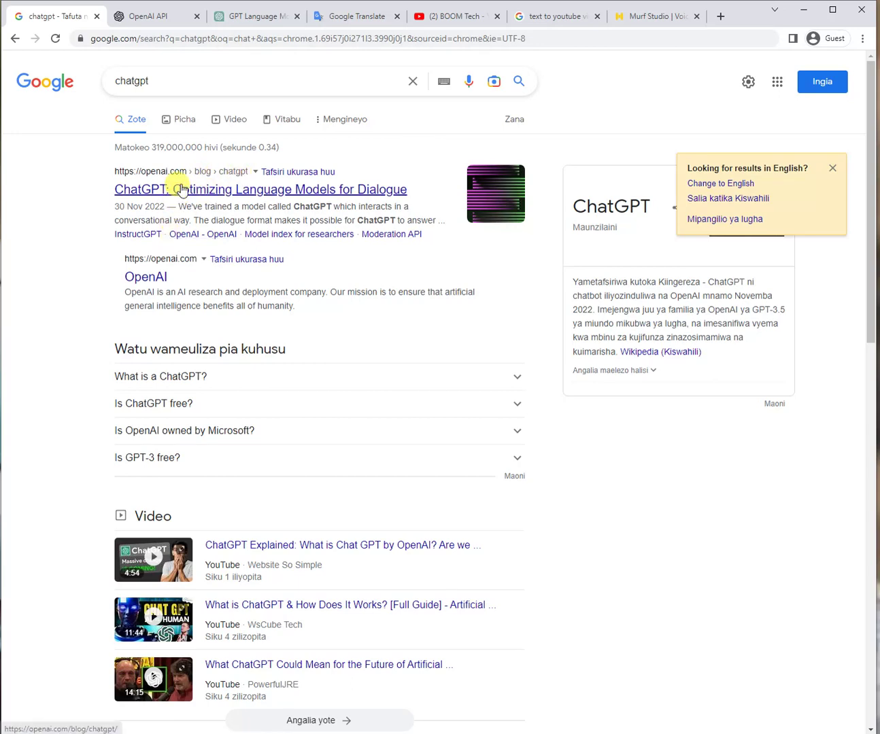
{"action": "left_click", "coordinate": [161, 20]}
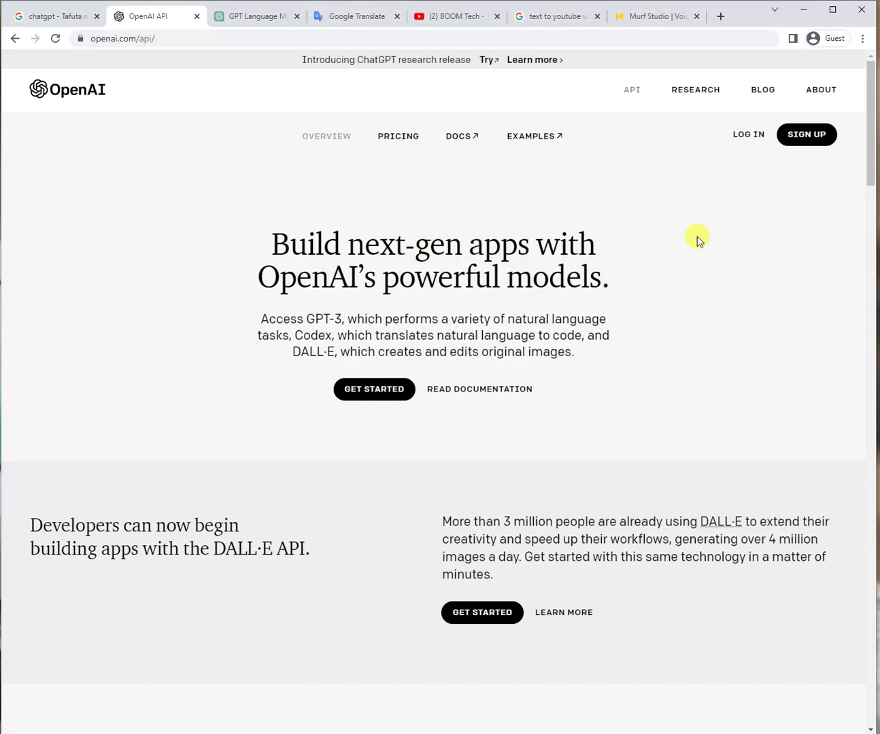
{"action": "left_click", "coordinate": [814, 138]}
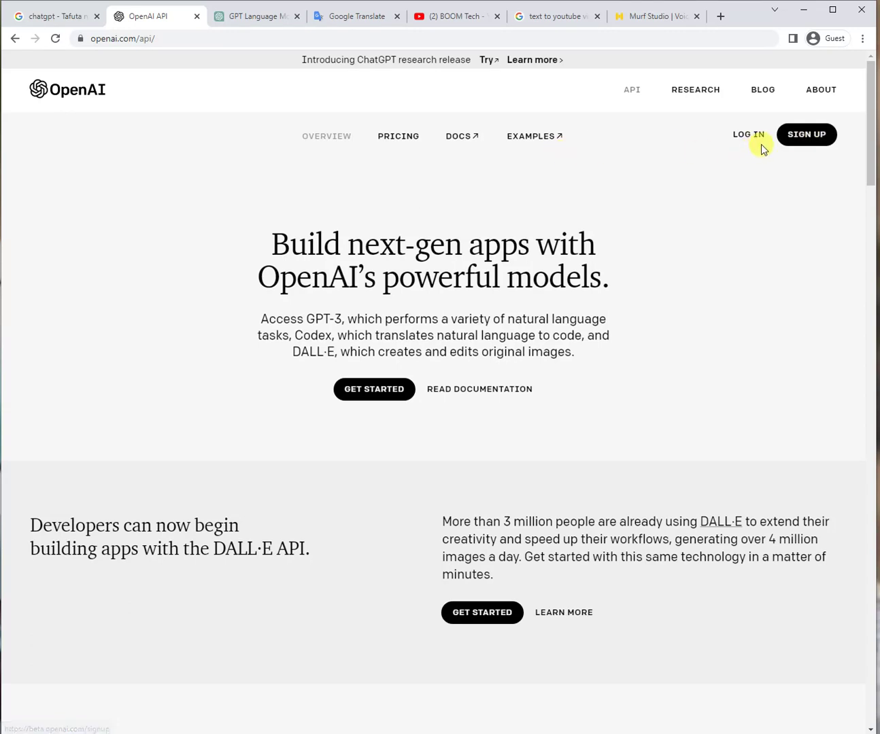
Step: Switch to ChatGPT and start a new chat
{"action": "left_click", "coordinate": [249, 24]}
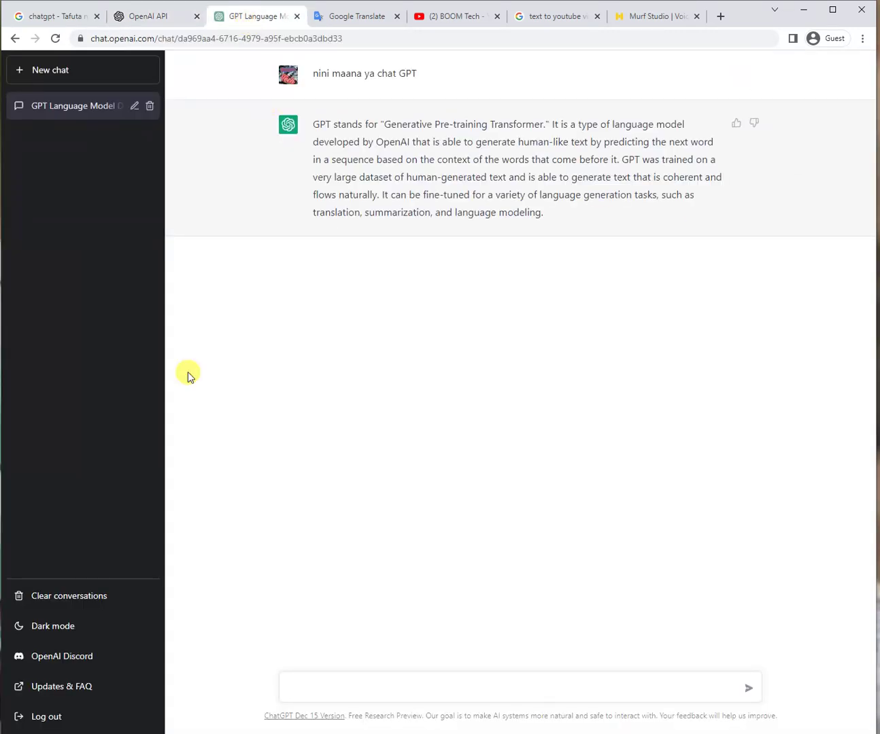
{"action": "left_click", "coordinate": [70, 78]}
{"action": "left_click_drag", "start_coordinate": [491, 204], "coordinate": [565, 187]}
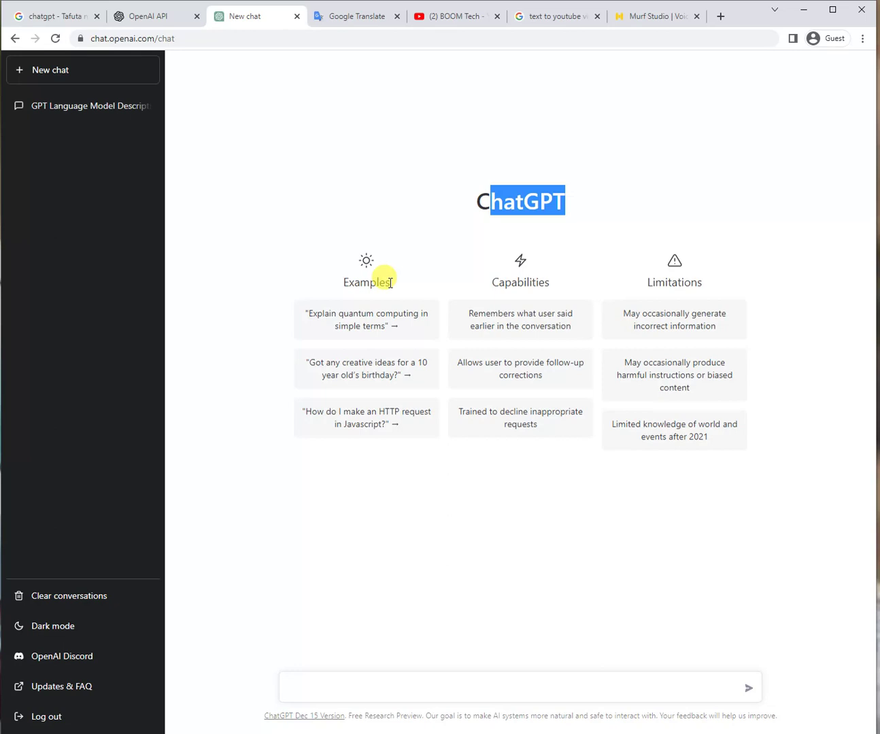
Step: Clear the existing source text in Google Translate to make room for a new question
{"action": "left_click", "coordinate": [346, 24]}
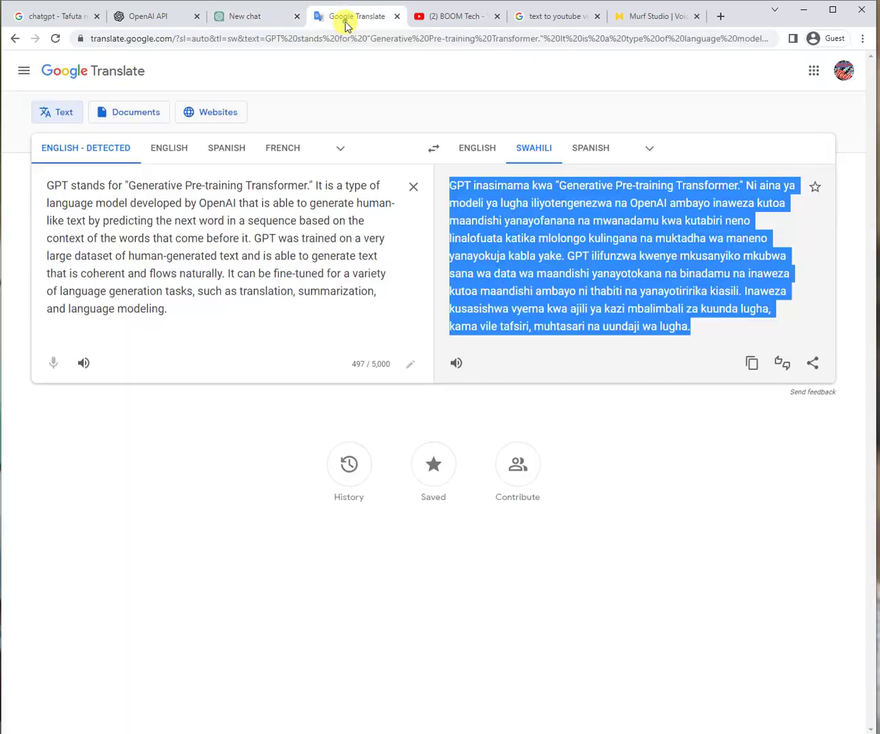
{"action": "left_click", "coordinate": [412, 186]}
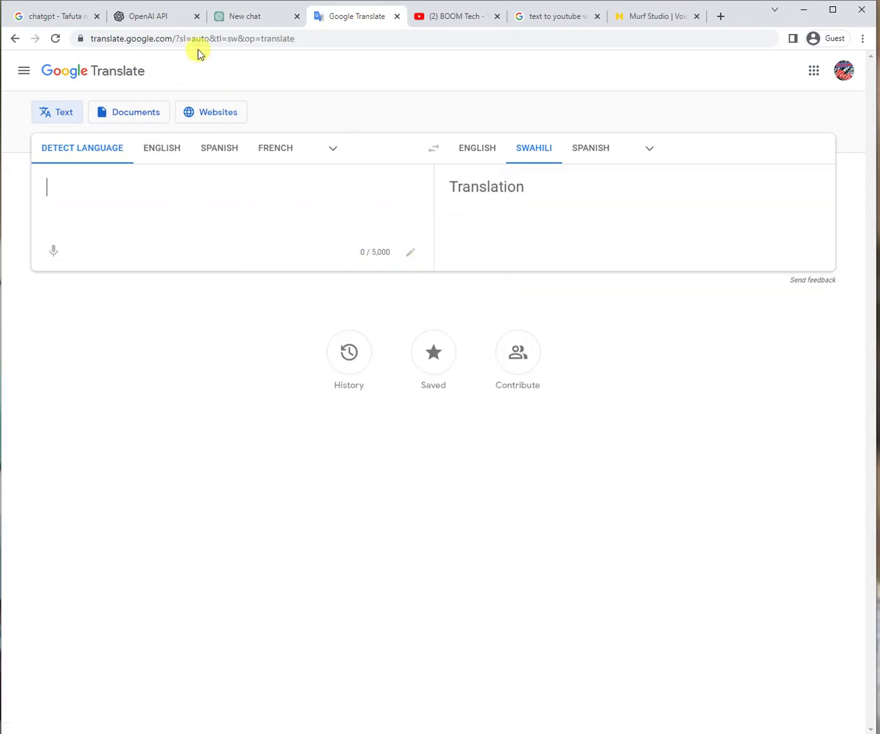
{"action": "left_click", "coordinate": [234, 17]}
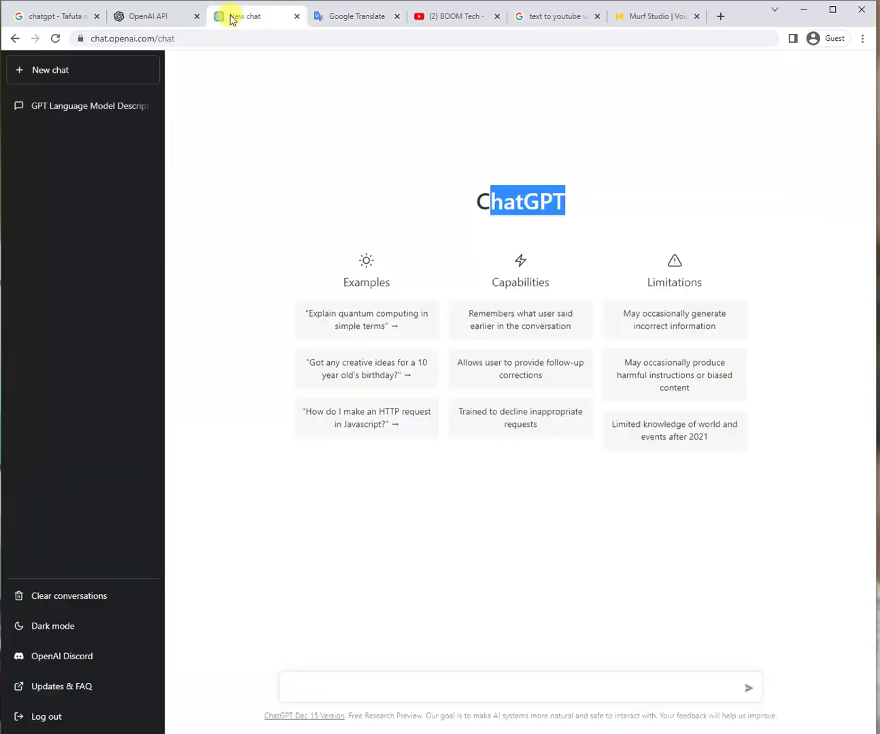
{"action": "left_click", "coordinate": [355, 18]}
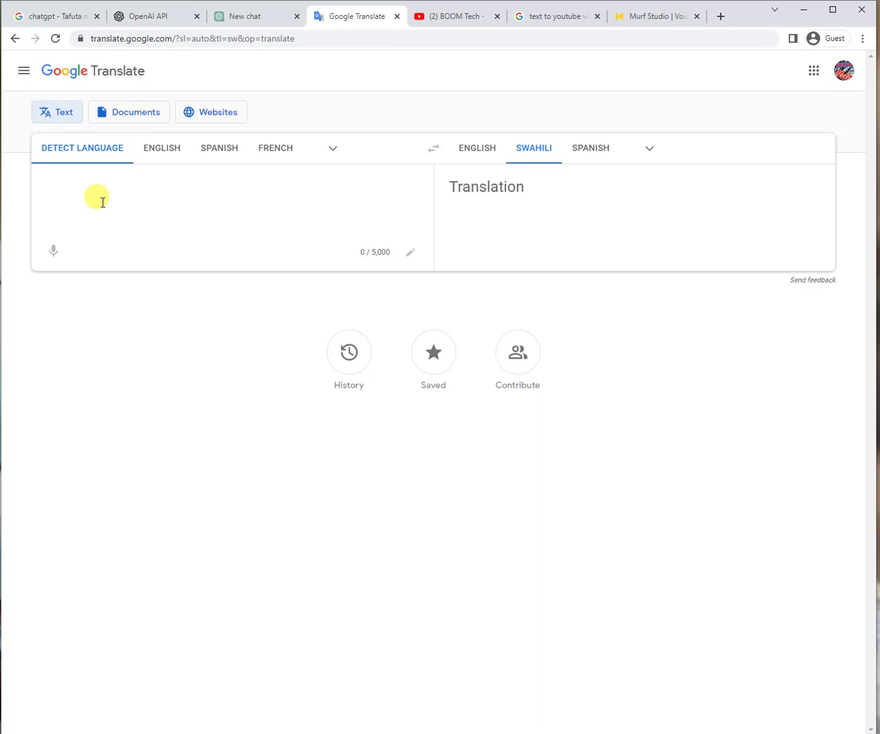
{"action": "left_click", "coordinate": [170, 39]}
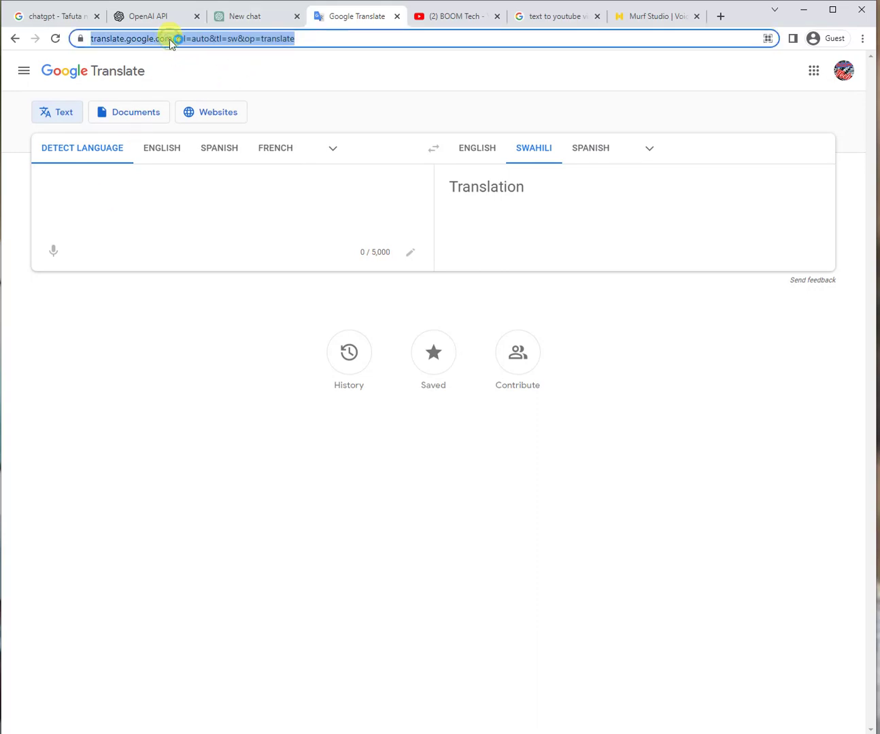
{"action": "left_click", "coordinate": [123, 190]}
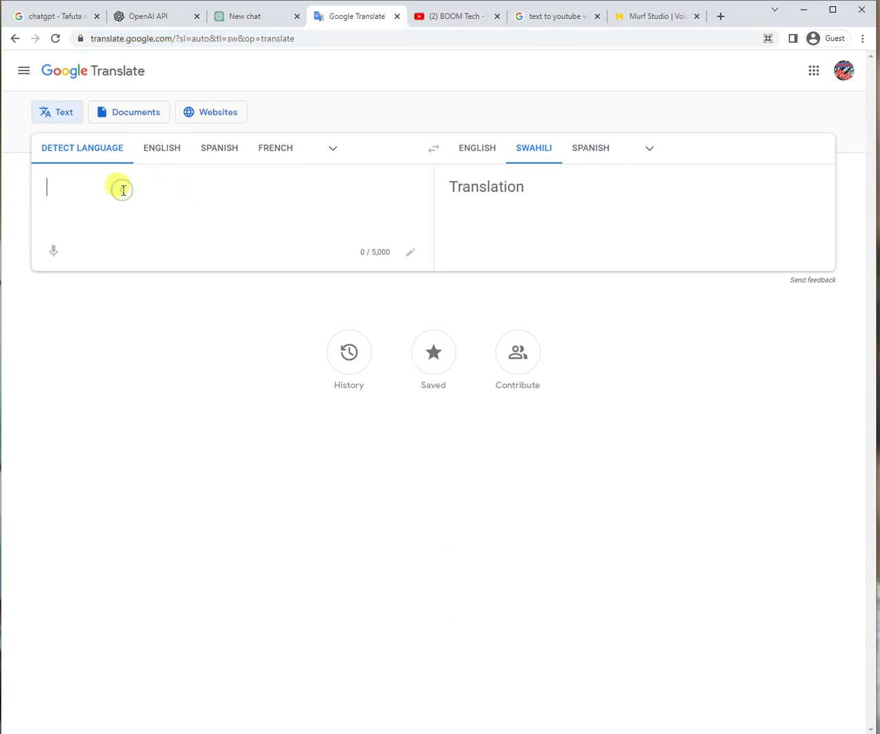
Step: Translate the Swahili question "Nini sababu ya tumbo kuuma" into English and copy the translation
{"action": "type", "text": "Ni"}
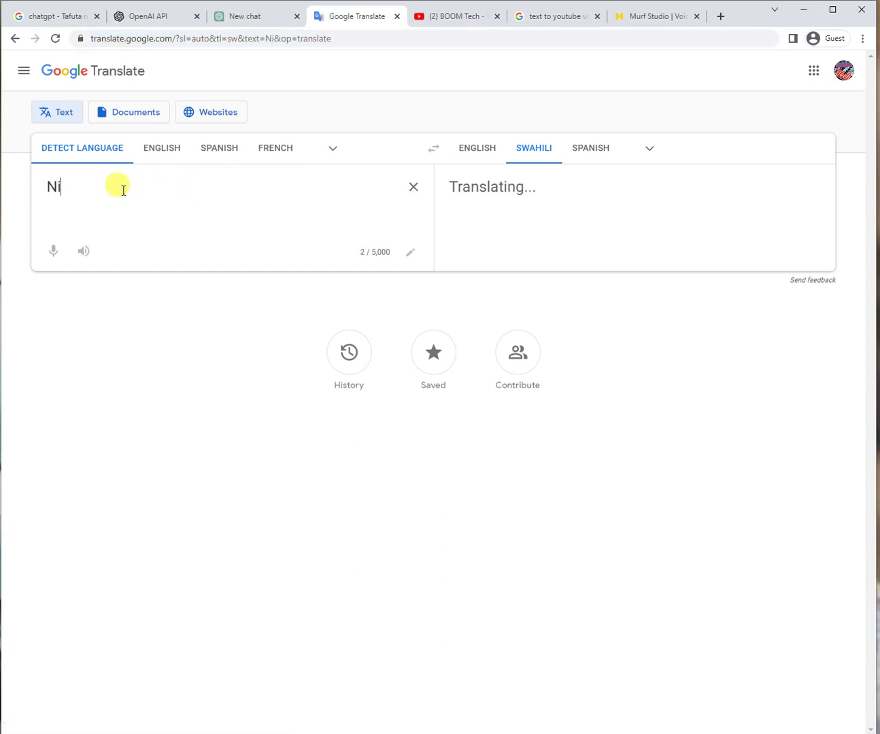
{"action": "type", "text": "ni sabab"}
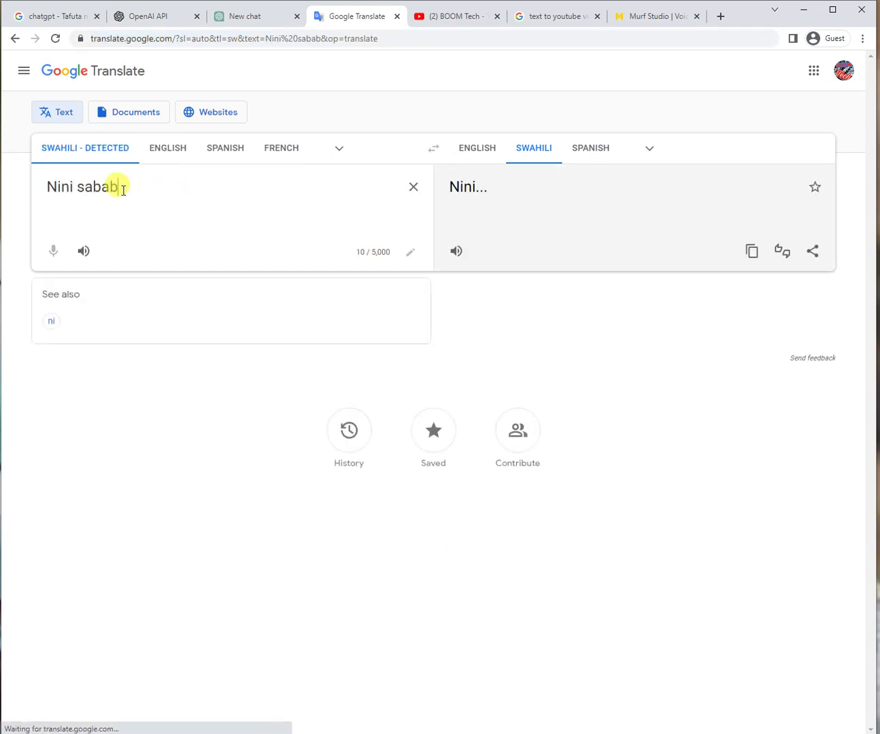
{"action": "type", "text": "u ya tu"}
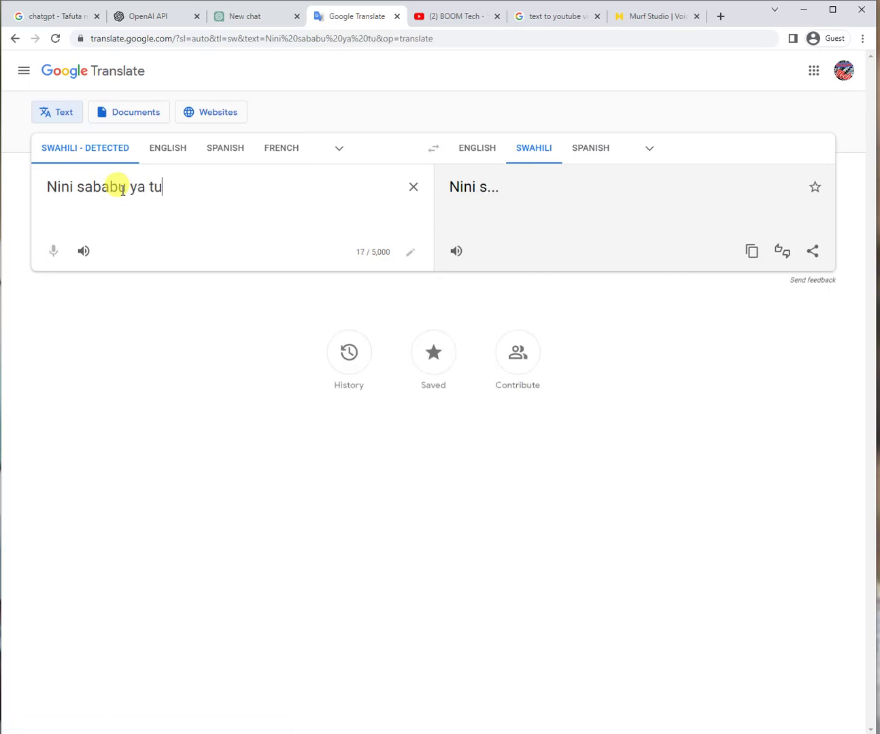
{"action": "type", "text": "mbo kuuma"}
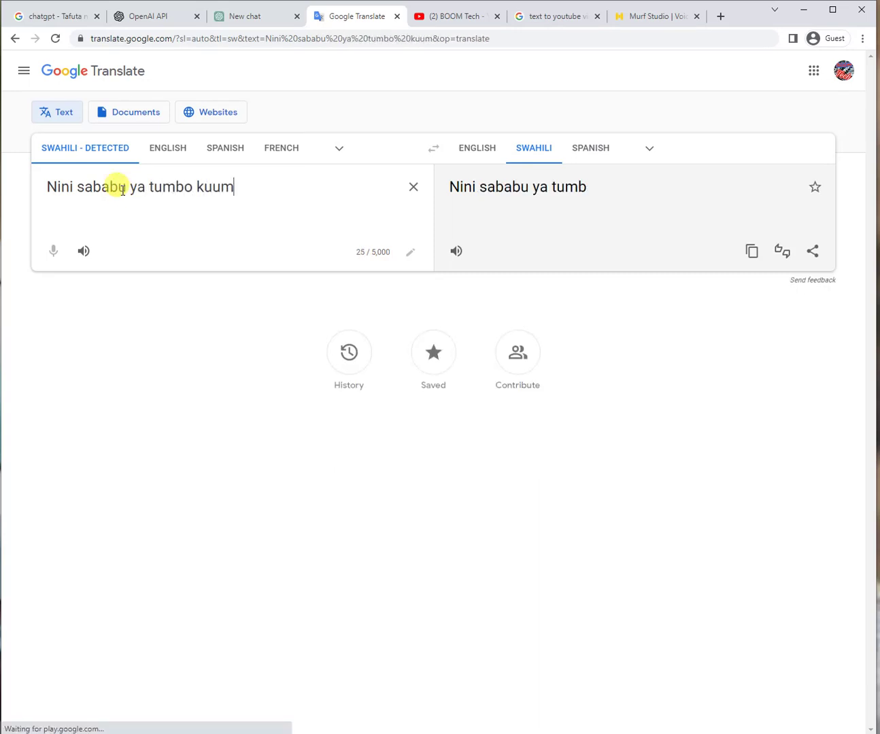
{"action": "left_click", "coordinate": [481, 142]}
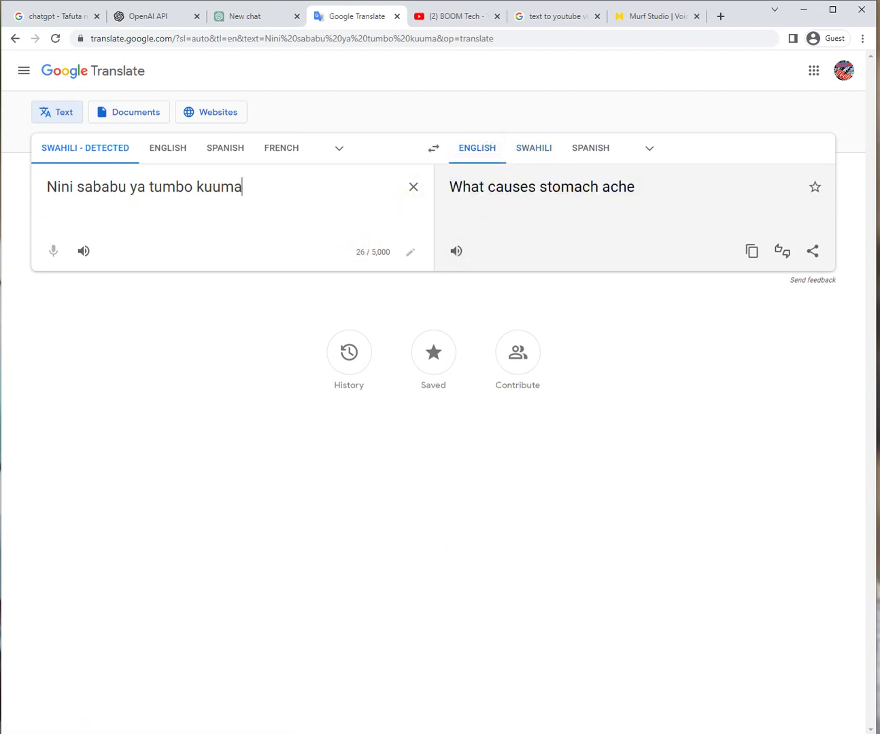
{"action": "left_click", "coordinate": [751, 251]}
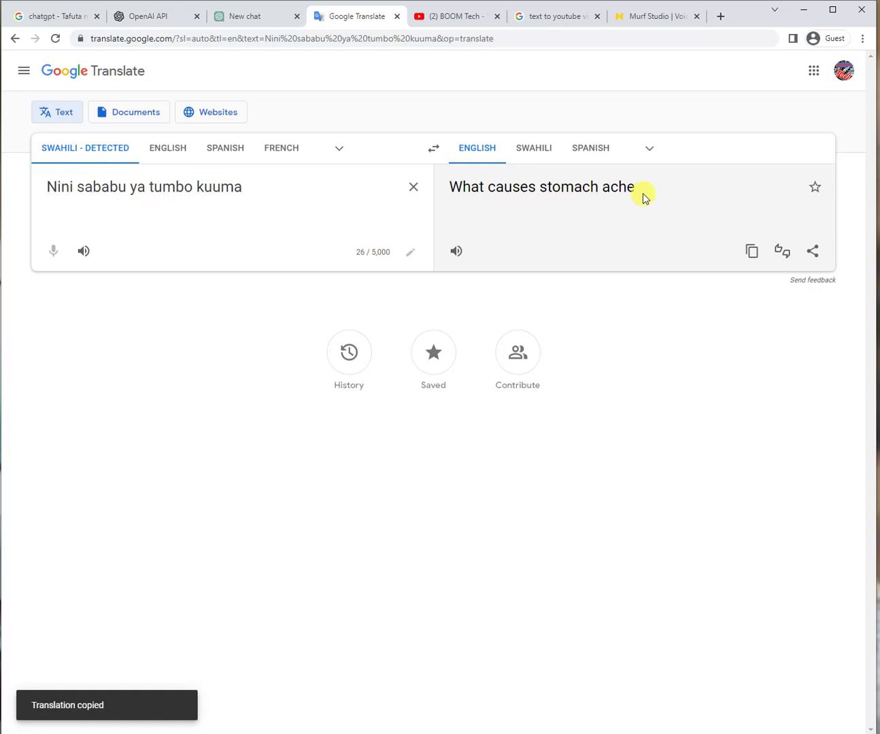
Step: Paste the copied question "What causes stomach ache" into the new ChatGPT chat and send it
{"action": "left_click", "coordinate": [269, 17]}
{"action": "right_click", "coordinate": [333, 685]}
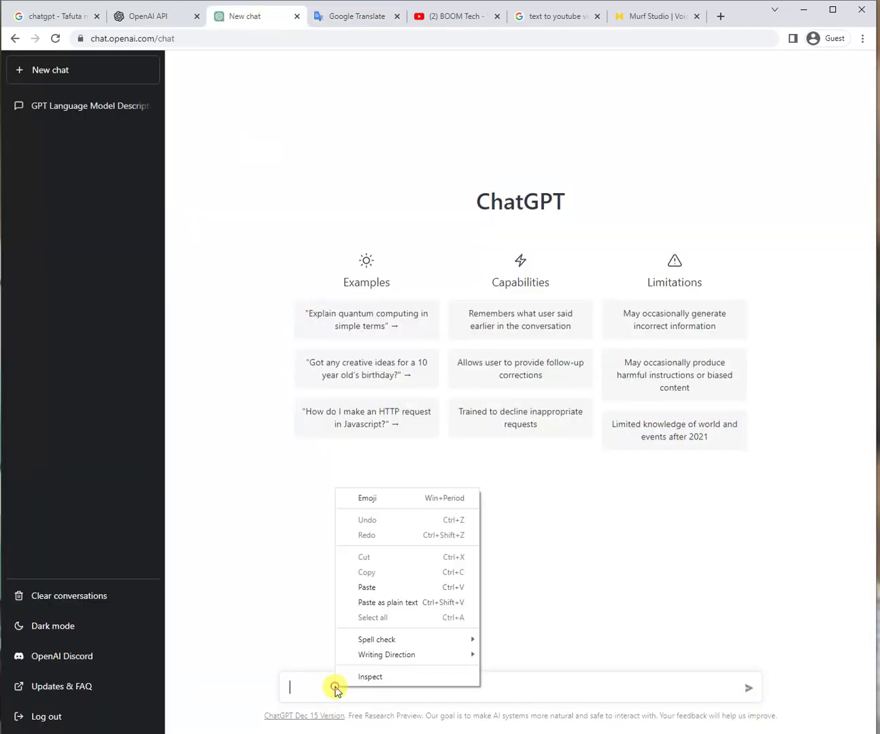
{"action": "left_click", "coordinate": [368, 604]}
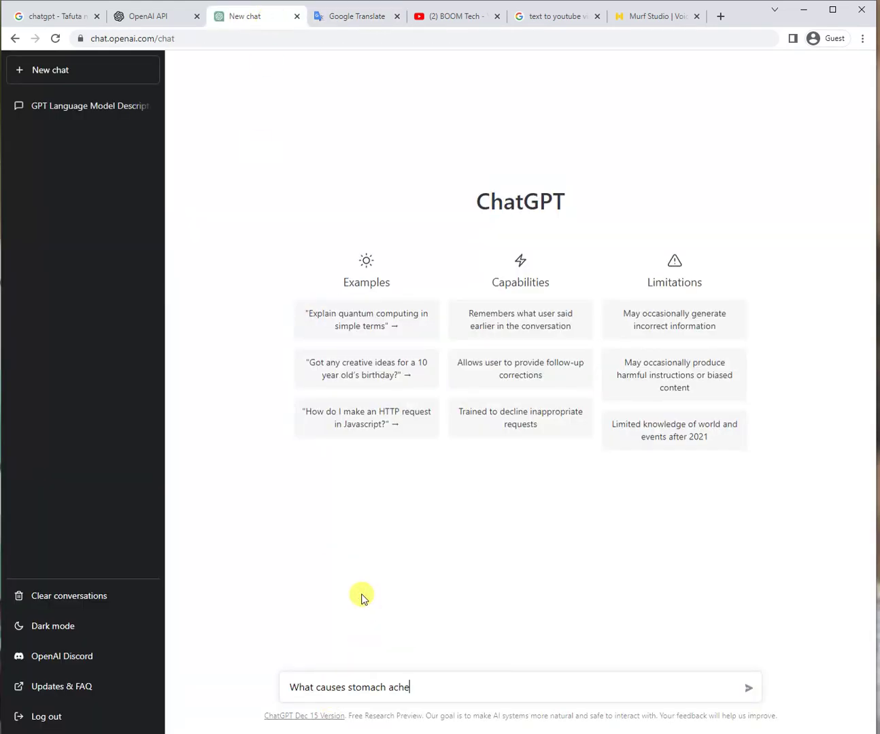
{"action": "left_click", "coordinate": [747, 692]}
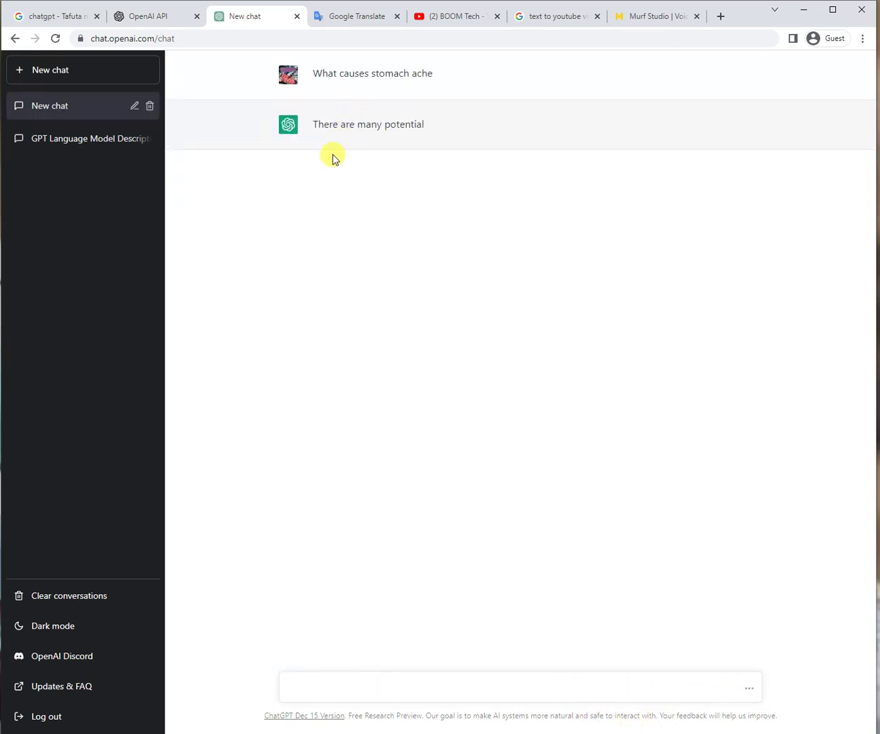
{"action": "left_click_drag", "start_coordinate": [309, 123], "coordinate": [409, 152]}
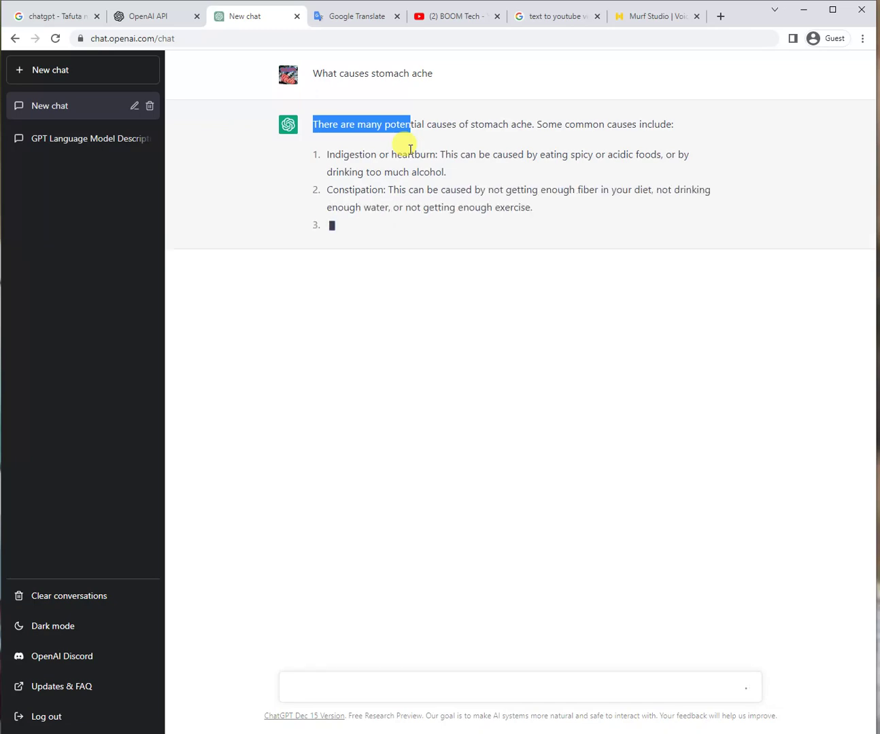
Step: Search Google for the copied question "What causes stomach ache" and browse the listed results and related searches
{"action": "left_click", "coordinate": [524, 24]}
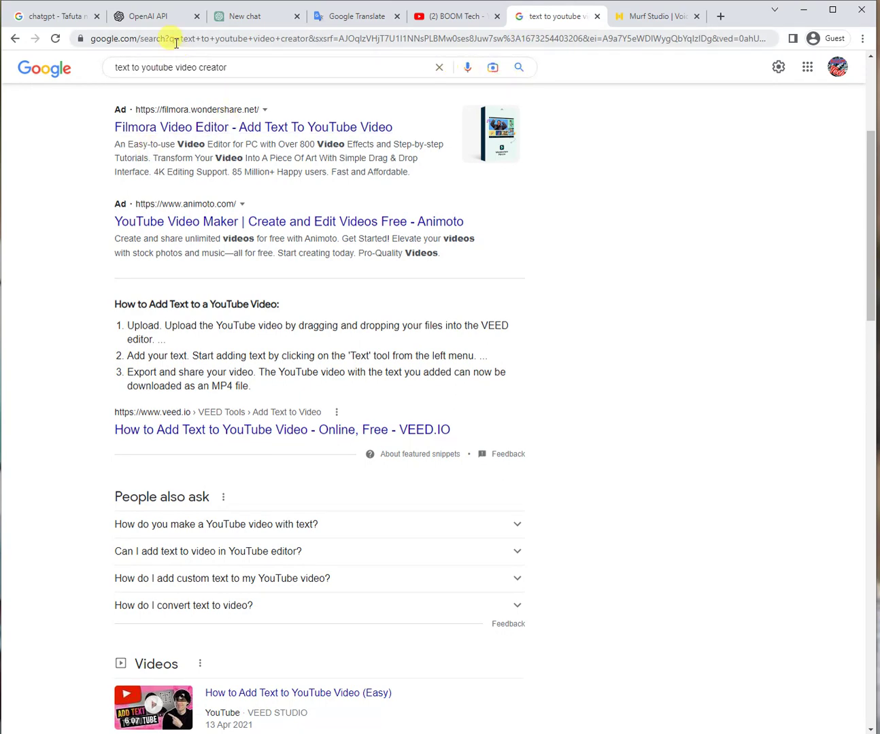
{"action": "triple_click", "coordinate": [184, 68]}
{"action": "right_click", "coordinate": [191, 65]}
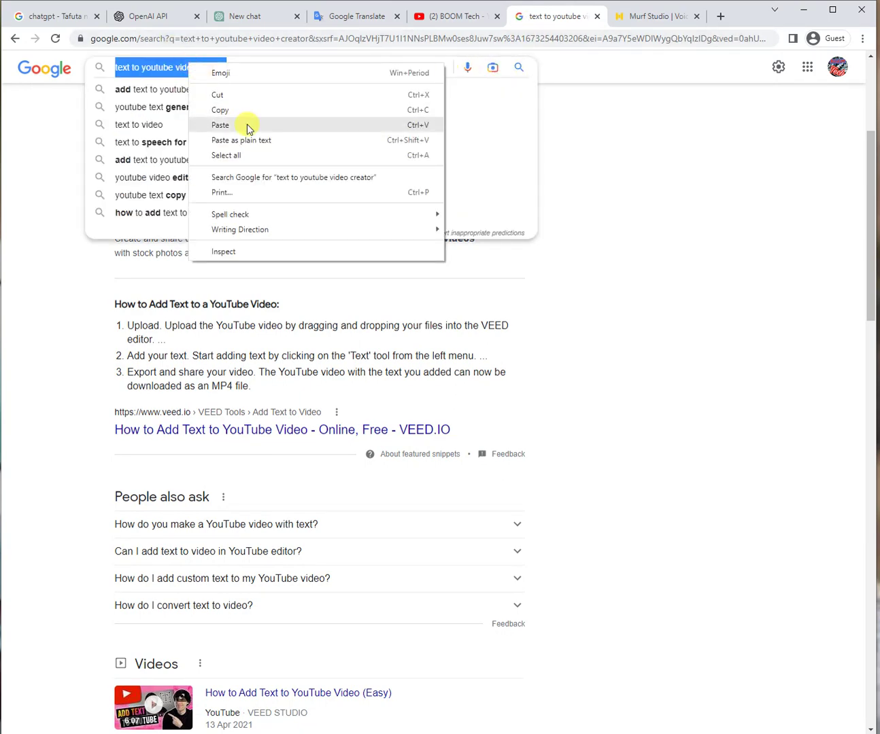
{"action": "left_click", "coordinate": [246, 126]}
{"action": "left_click", "coordinate": [524, 69]}
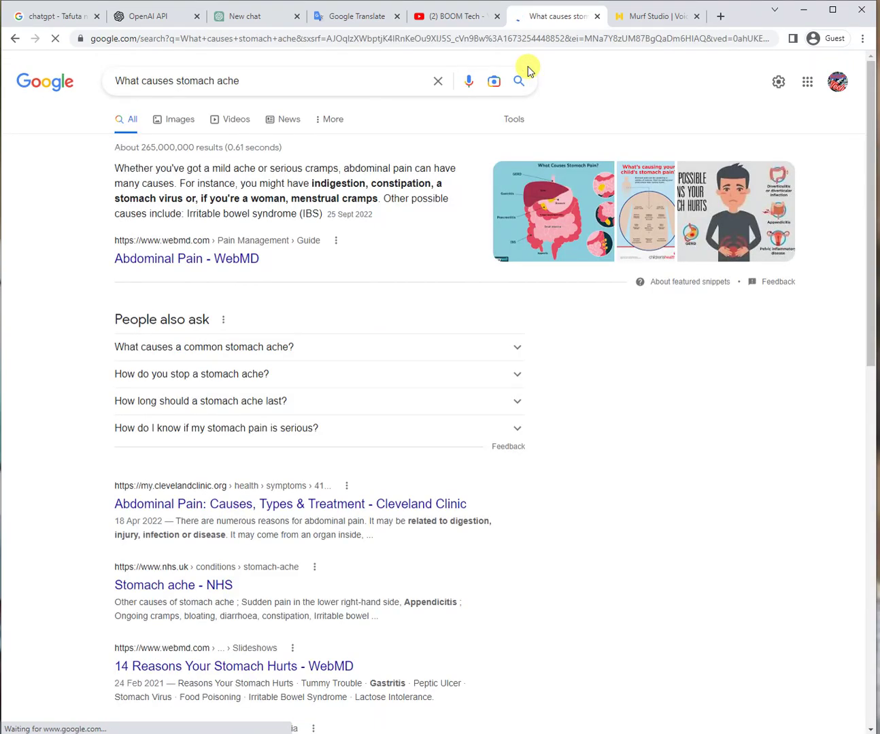
{"action": "scroll", "coordinate": [486, 433], "scroll_direction": "down", "scroll_amount": 10}
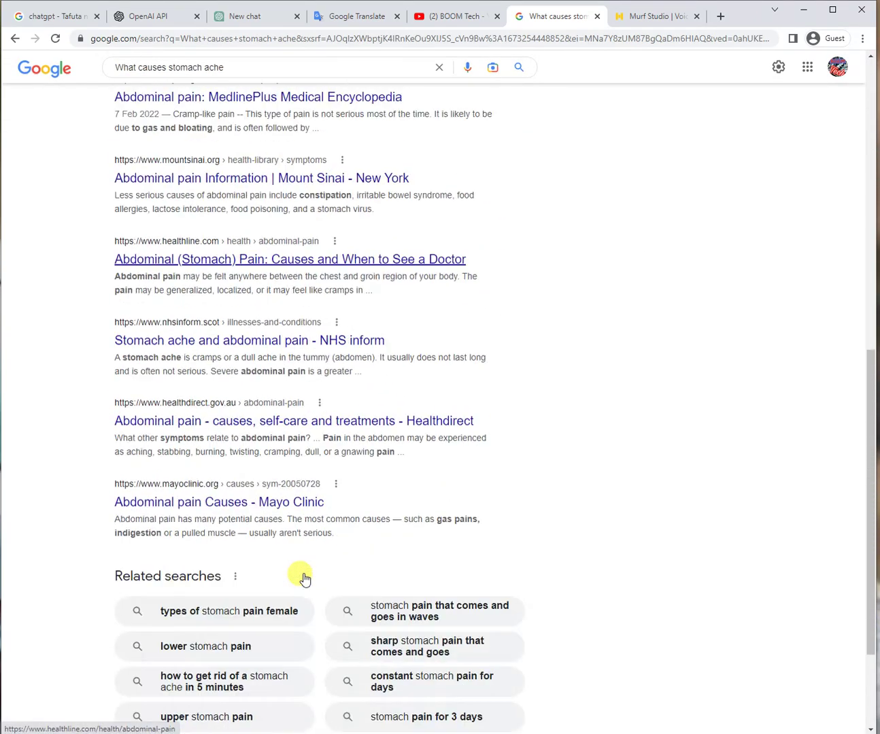
{"action": "scroll", "coordinate": [304, 578], "scroll_direction": "down", "scroll_amount": 2}
{"action": "scroll", "coordinate": [304, 578], "scroll_direction": "up", "scroll_amount": 11}
{"action": "scroll", "coordinate": [304, 579], "scroll_direction": "down", "scroll_amount": 6}
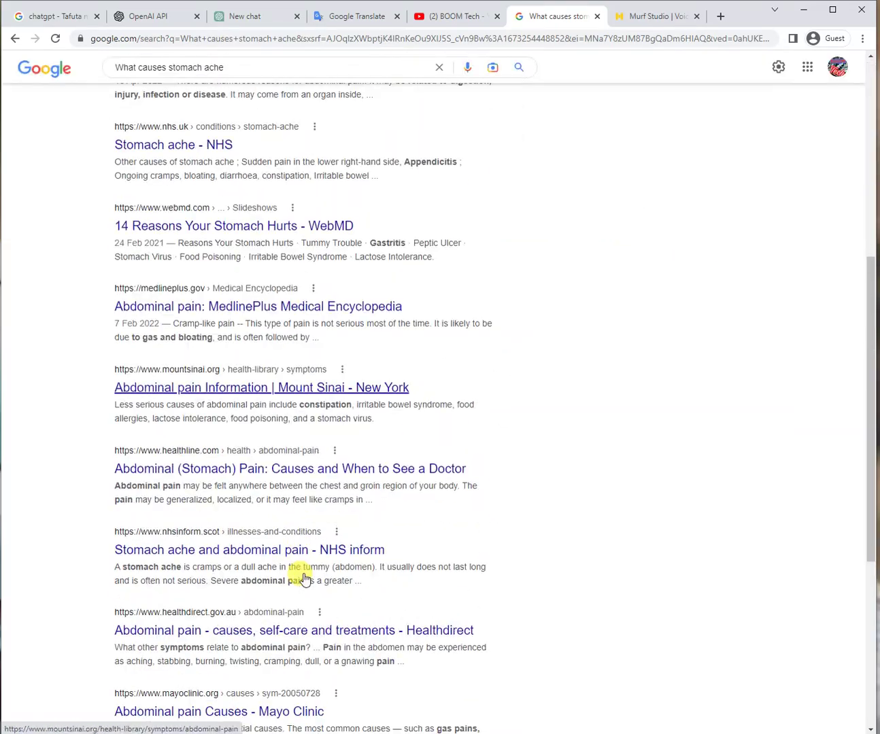
{"action": "scroll", "coordinate": [303, 578], "scroll_direction": "down", "scroll_amount": 5}
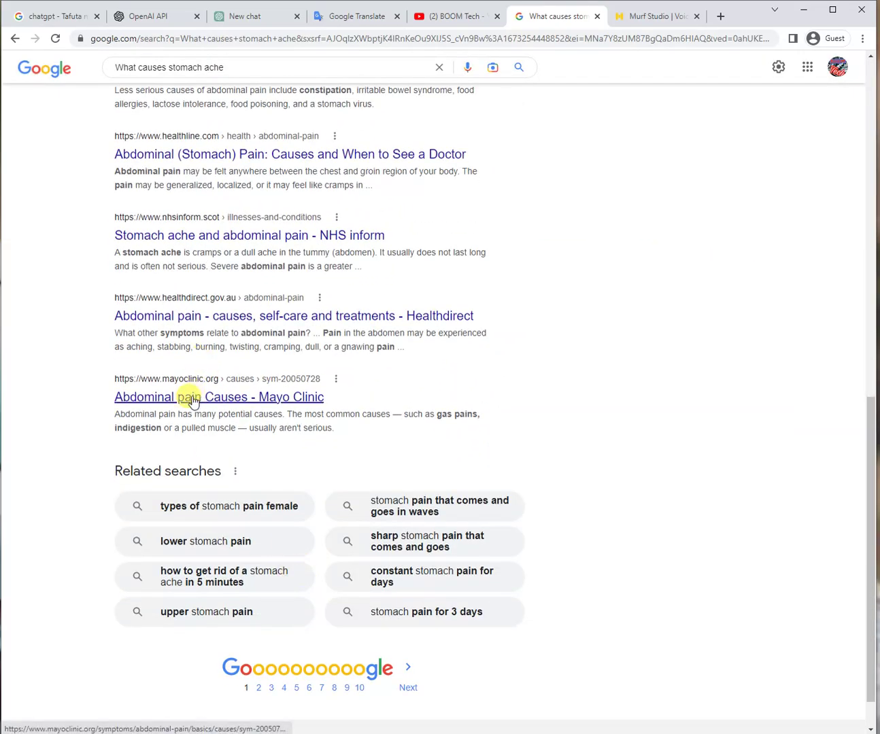
{"action": "scroll", "coordinate": [205, 223], "scroll_direction": "up", "scroll_amount": 2}
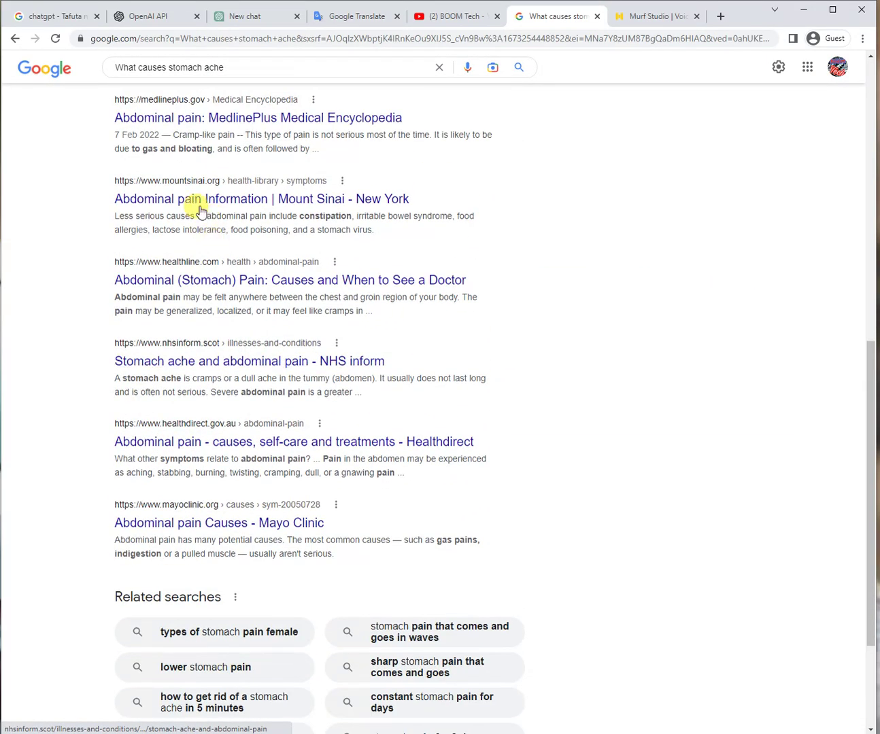
Step: Copy the Swahili source question "Nini sababu ya tumbo kuuma" from Google Translate
{"action": "triple_click", "coordinate": [251, 68]}
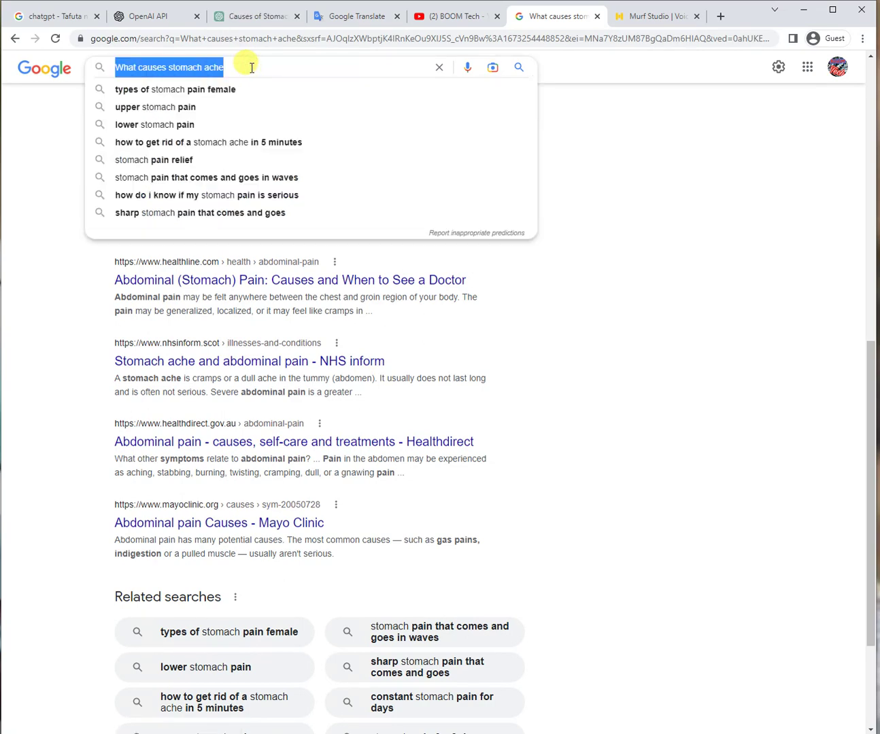
{"action": "key", "text": "super+v"}
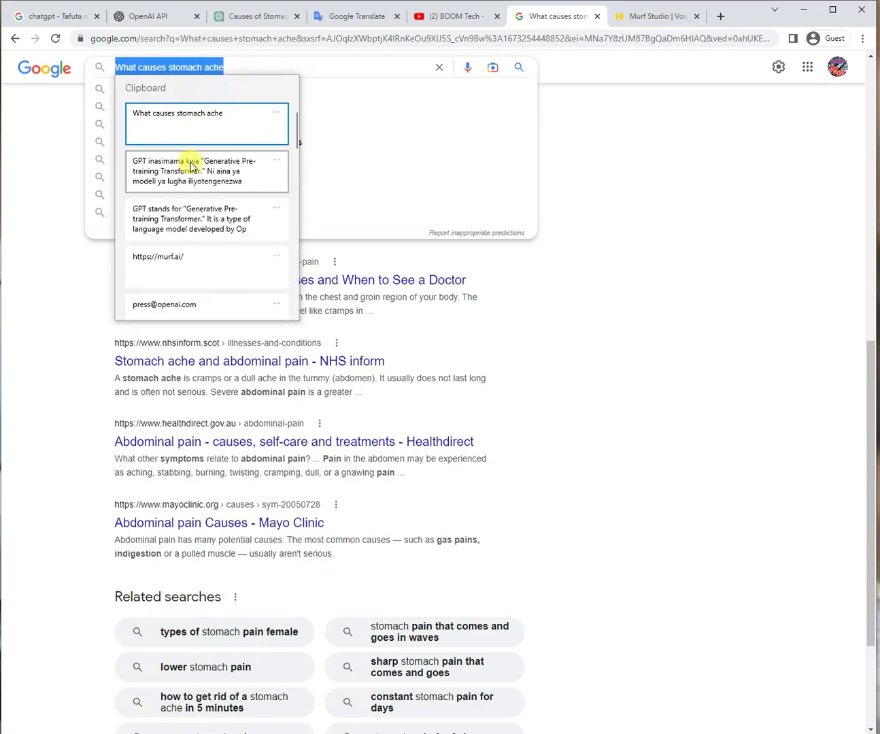
{"action": "key", "text": "Escape"}
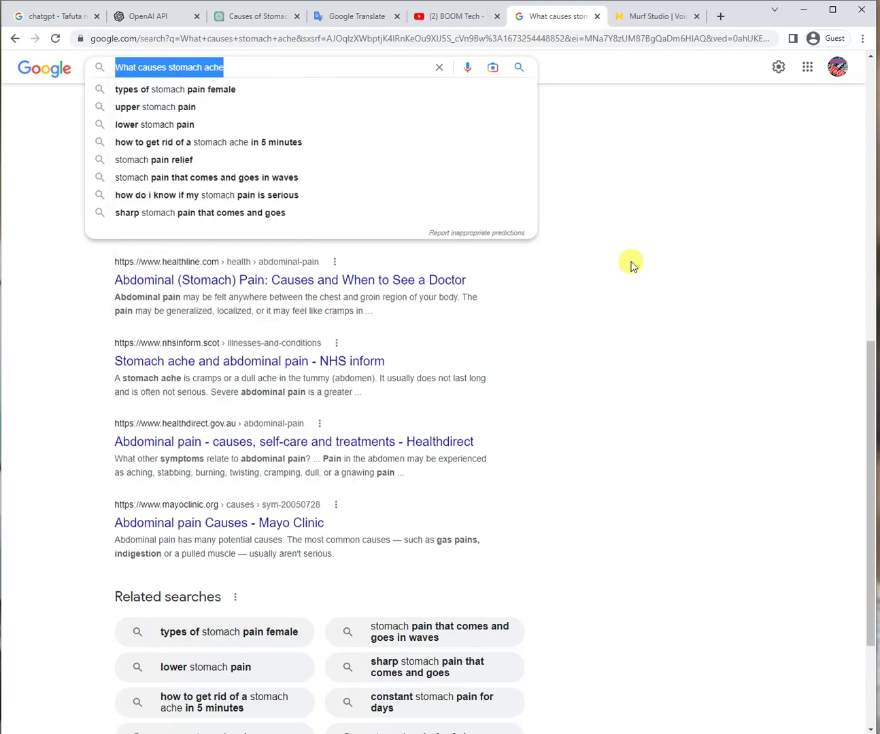
{"action": "left_click", "coordinate": [348, 19]}
{"action": "triple_click", "coordinate": [166, 180]}
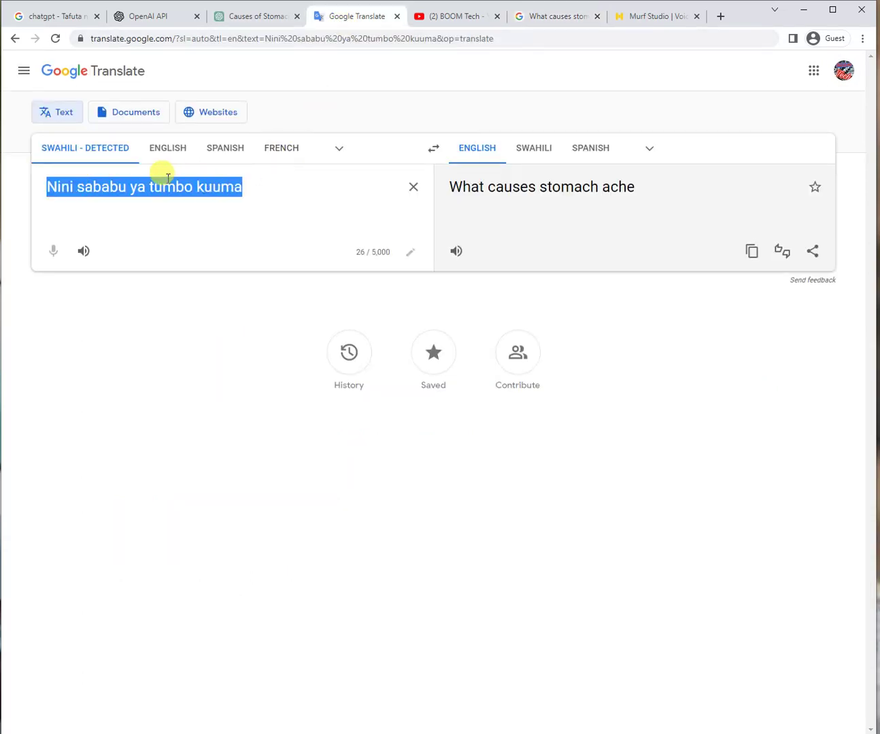
{"action": "right_click", "coordinate": [167, 178]}
{"action": "left_click", "coordinate": [237, 226]}
Step: Search Google for the copied question "Nini sababu ya tumbo kuuma" and browse the results and related searches
{"action": "left_click", "coordinate": [547, 16]}
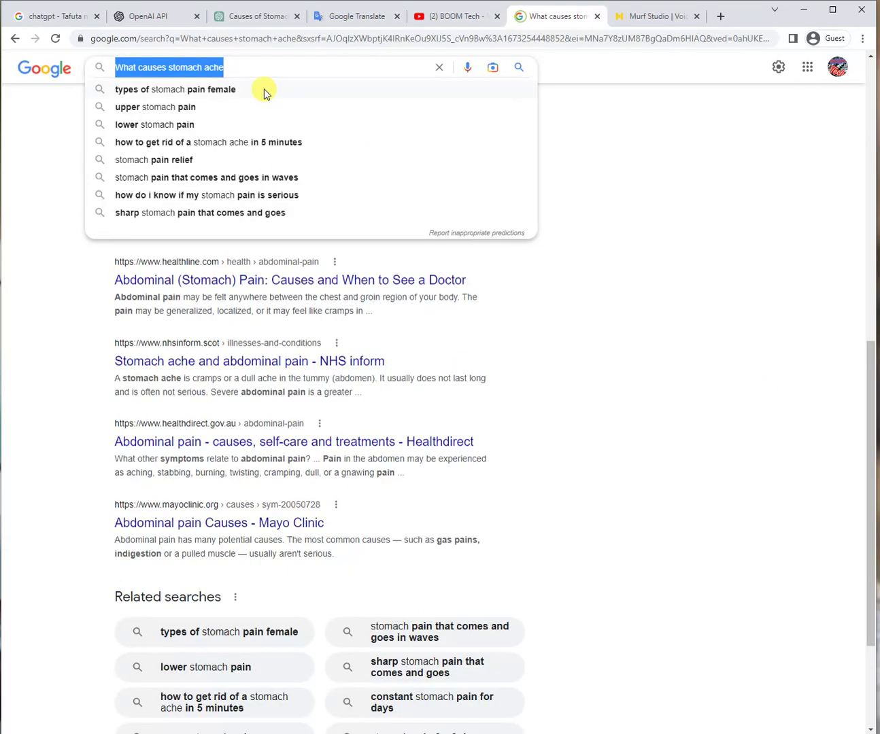
{"action": "right_click", "coordinate": [196, 65]}
{"action": "left_click", "coordinate": [281, 127]}
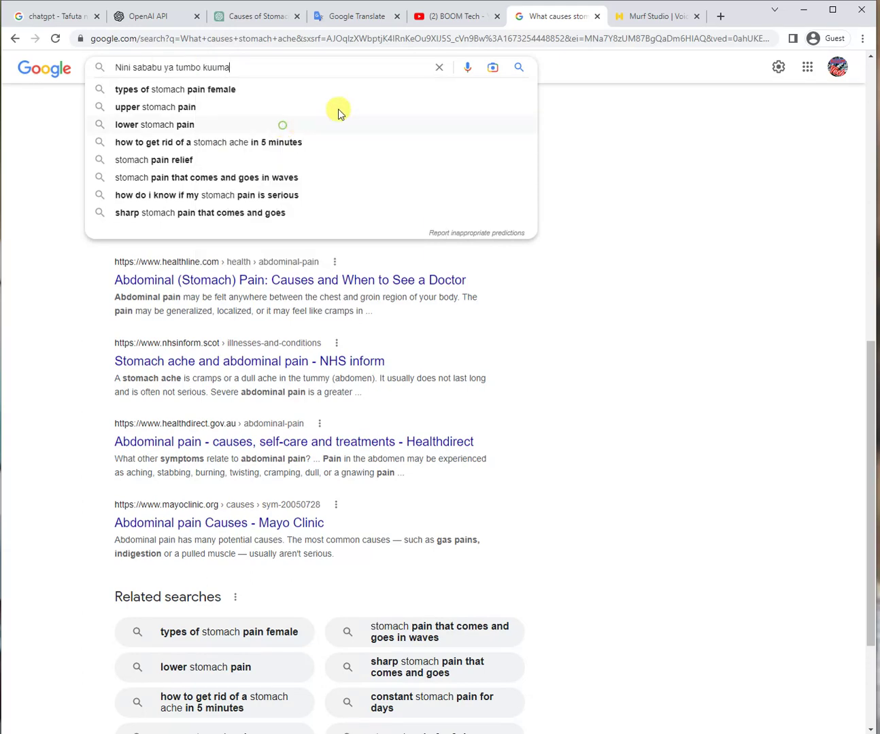
{"action": "left_click", "coordinate": [518, 68]}
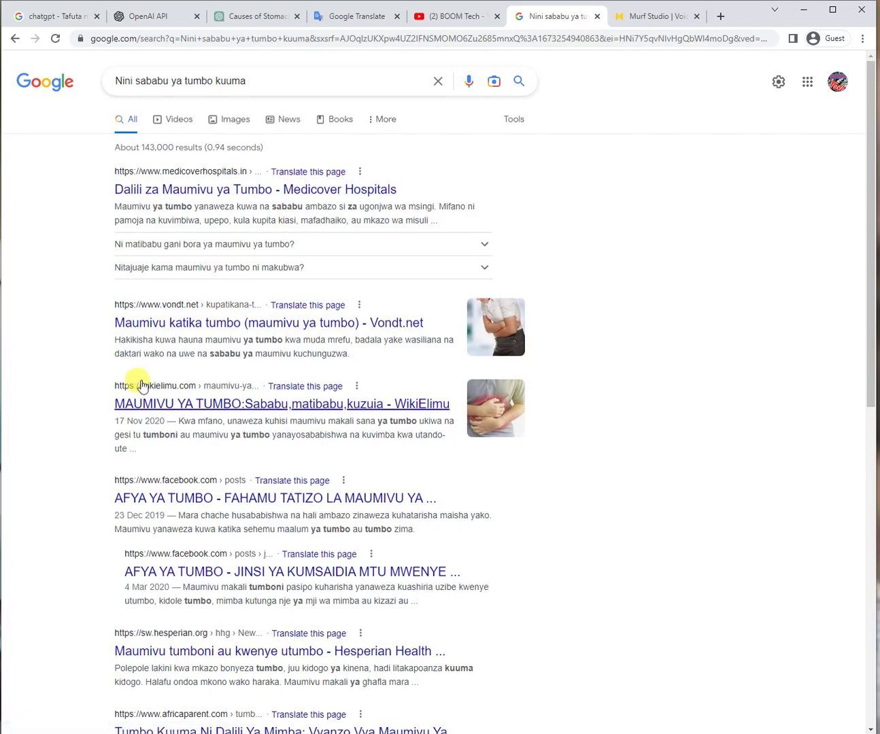
{"action": "scroll", "coordinate": [157, 422], "scroll_direction": "down", "scroll_amount": 6}
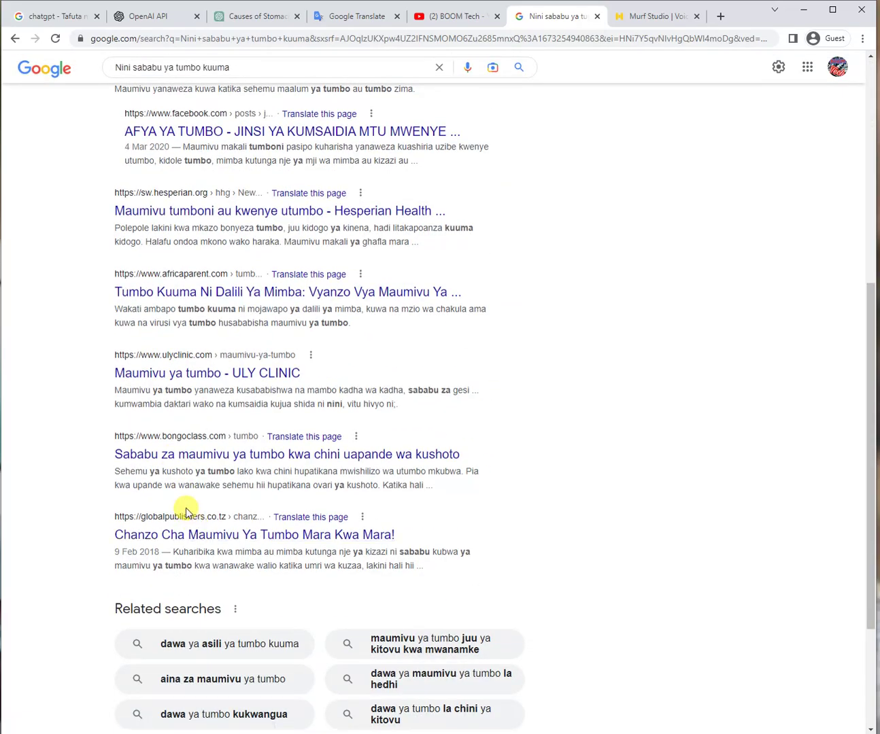
{"action": "scroll", "coordinate": [196, 576], "scroll_direction": "up", "scroll_amount": 1}
{"action": "scroll", "coordinate": [214, 610], "scroll_direction": "down", "scroll_amount": 4}
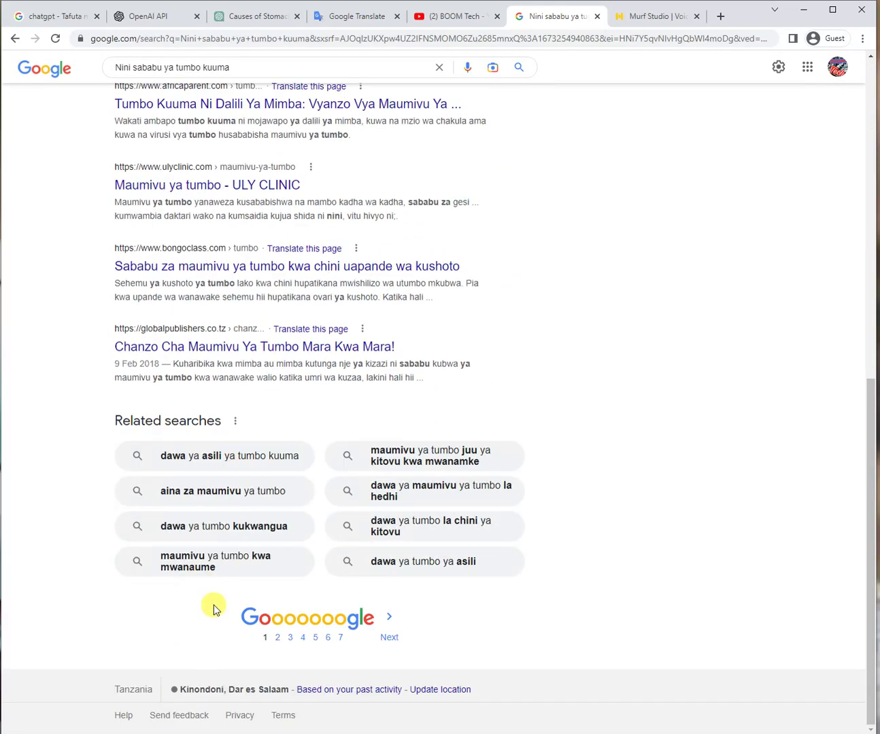
{"action": "scroll", "coordinate": [216, 603], "scroll_direction": "up", "scroll_amount": 9}
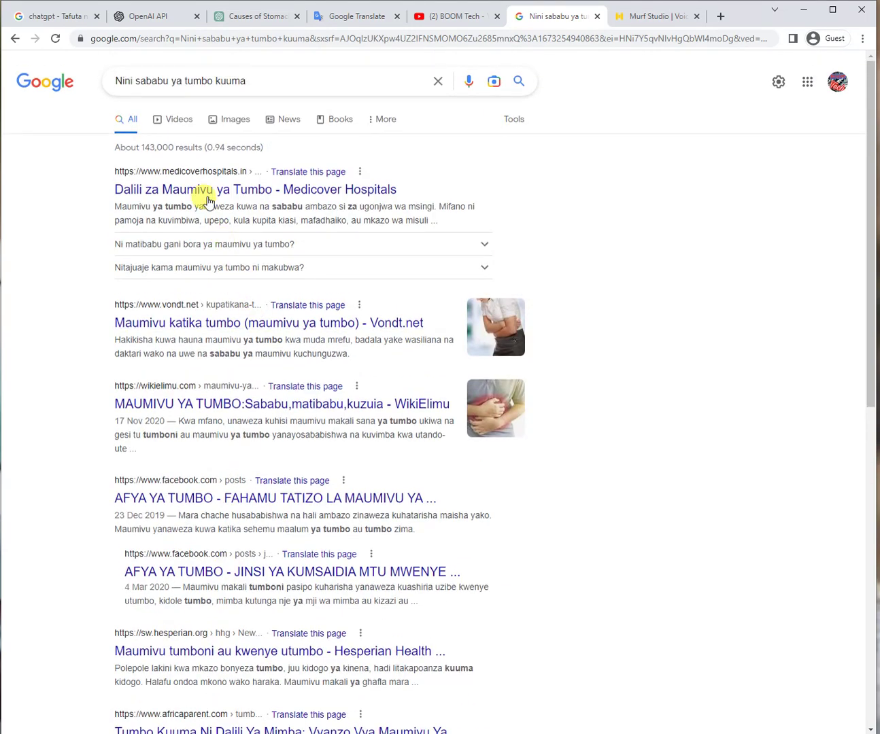
Step: Open the Medicover Hospitals and Vondt.net results in new tabs, then close both tabs
{"action": "right_click", "coordinate": [206, 192]}
{"action": "left_click", "coordinate": [236, 189]}
{"action": "right_click", "coordinate": [232, 331]}
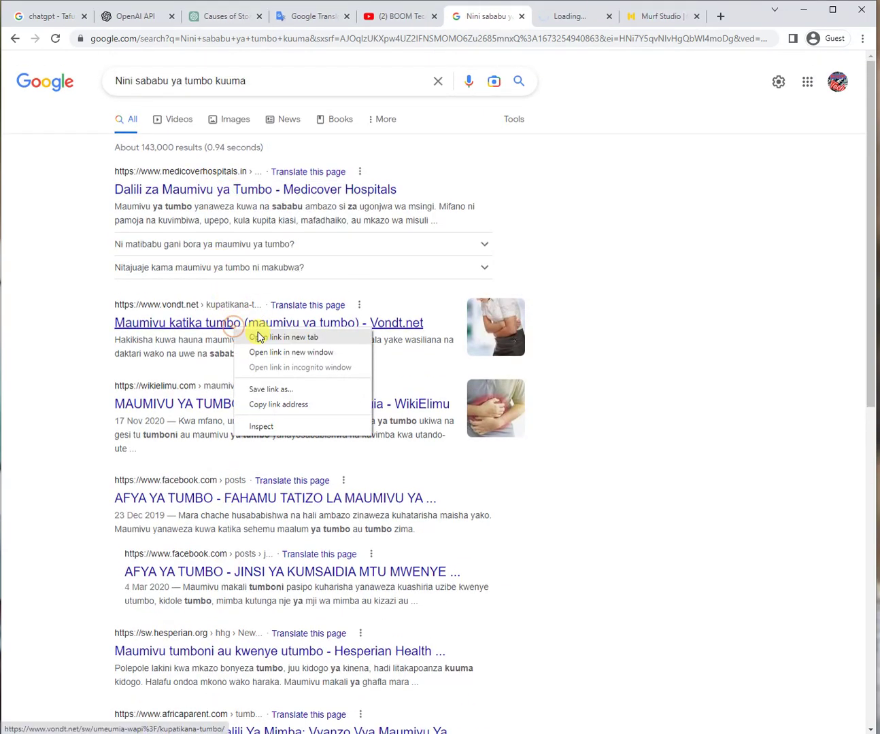
{"action": "left_click", "coordinate": [269, 337]}
{"action": "left_click", "coordinate": [506, 27]}
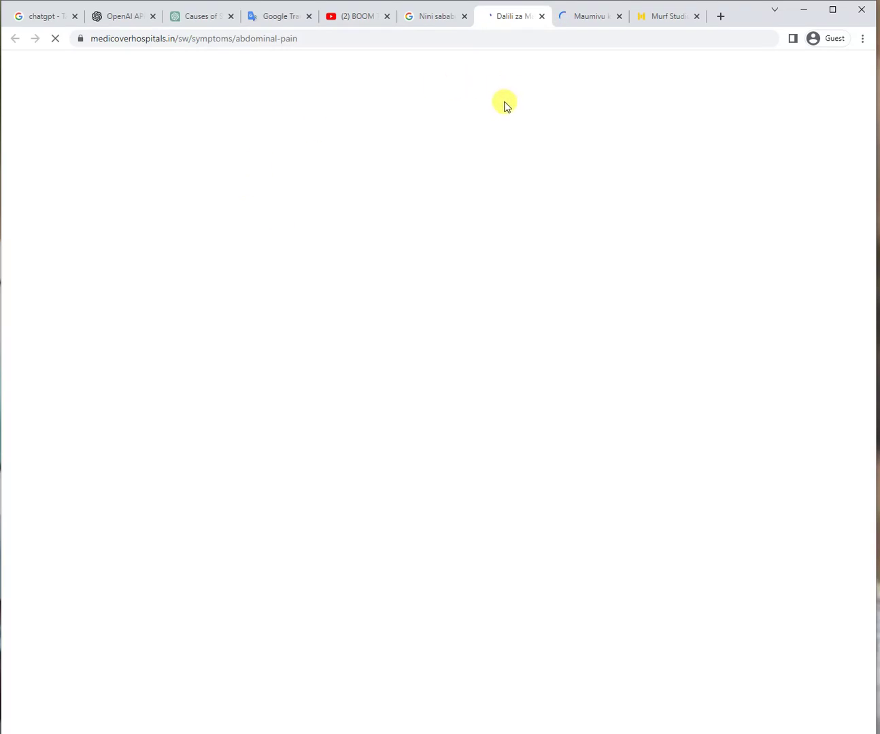
{"action": "left_click", "coordinate": [542, 16]}
{"action": "left_click", "coordinate": [541, 16]}
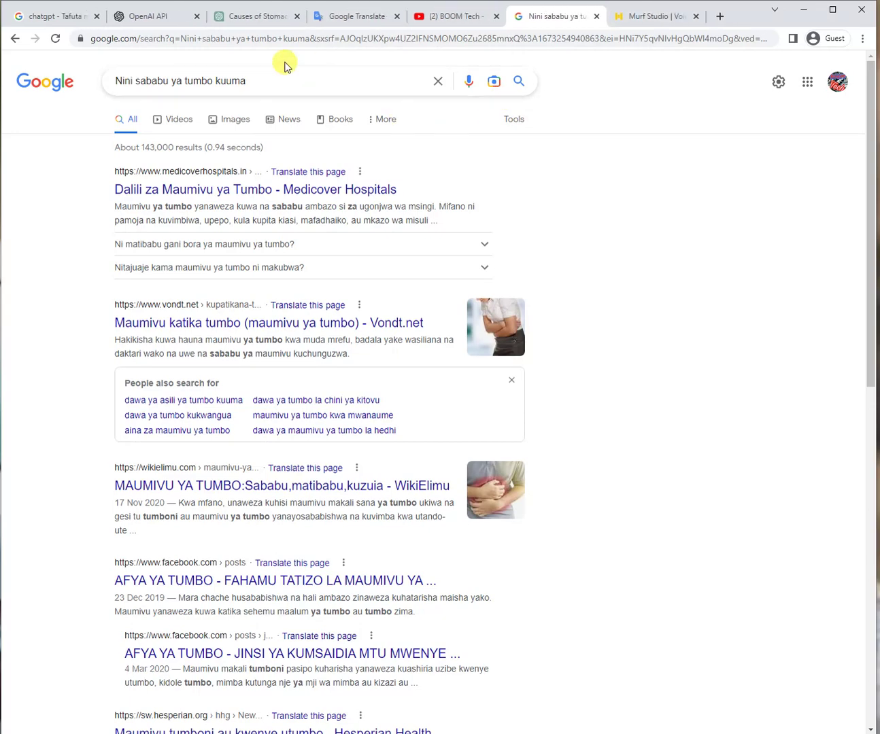
Step: Copy ChatGPT's full answer to "What causes stomach ache", from the opening line to the closing advice about seeing a doctor
{"action": "left_click", "coordinate": [245, 15]}
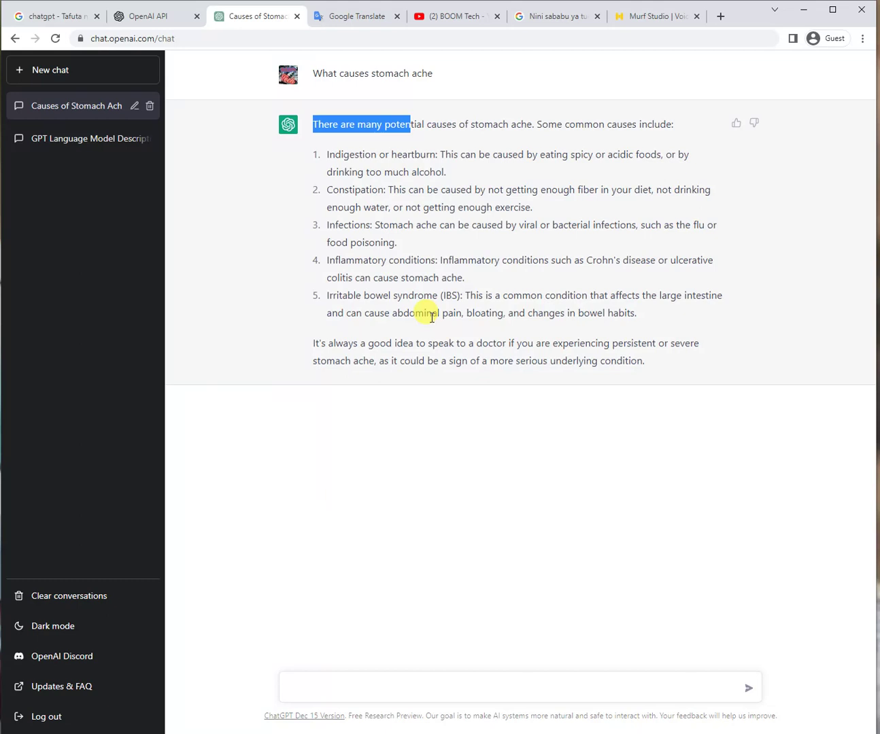
{"action": "double_click", "coordinate": [532, 359]}
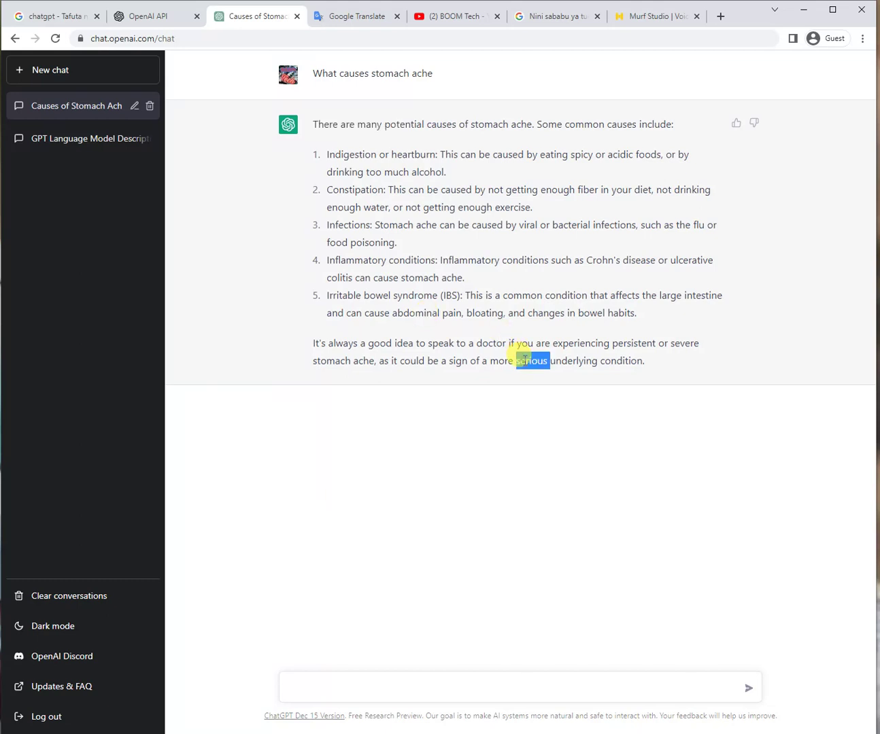
{"action": "left_click", "coordinate": [503, 357]}
{"action": "left_click_drag", "start_coordinate": [311, 124], "coordinate": [646, 371]}
{"action": "key", "text": "super+c"}
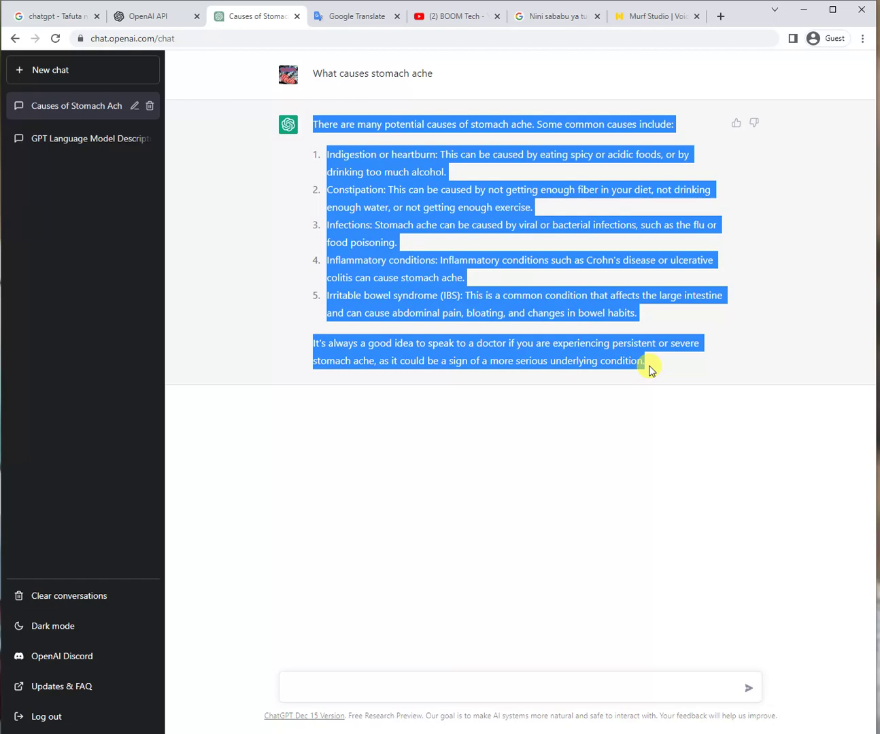
{"action": "left_click", "coordinate": [379, 15]}
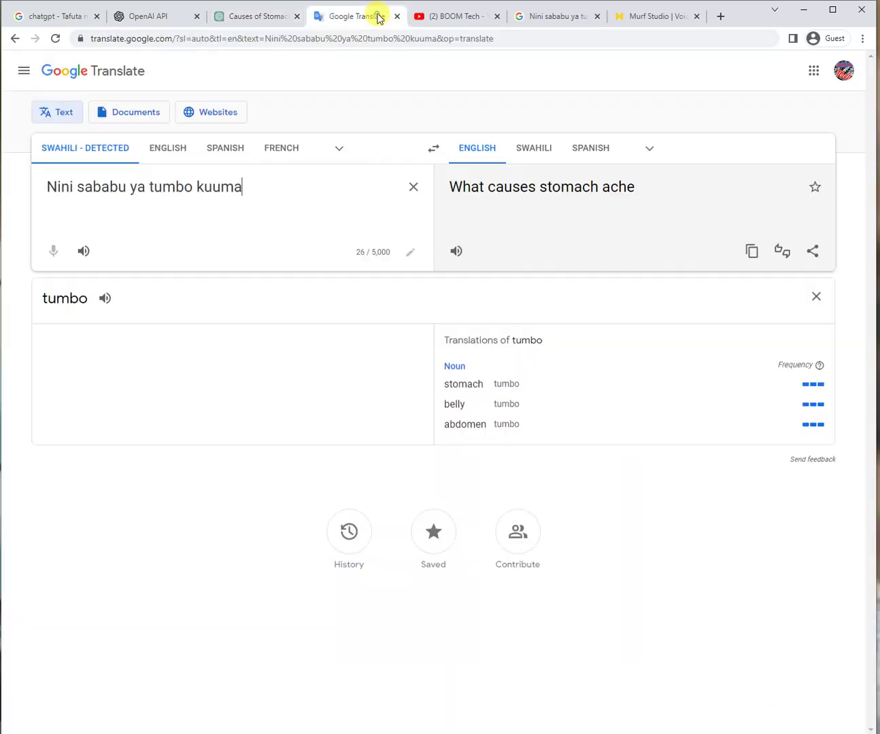
{"action": "triple_click", "coordinate": [203, 186]}
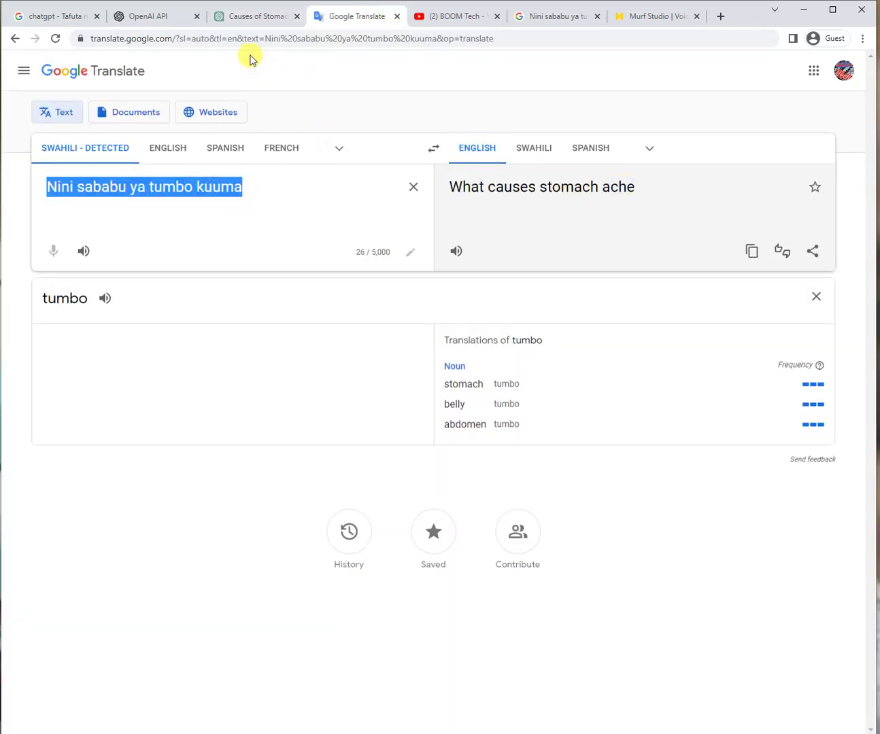
{"action": "left_click", "coordinate": [242, 17]}
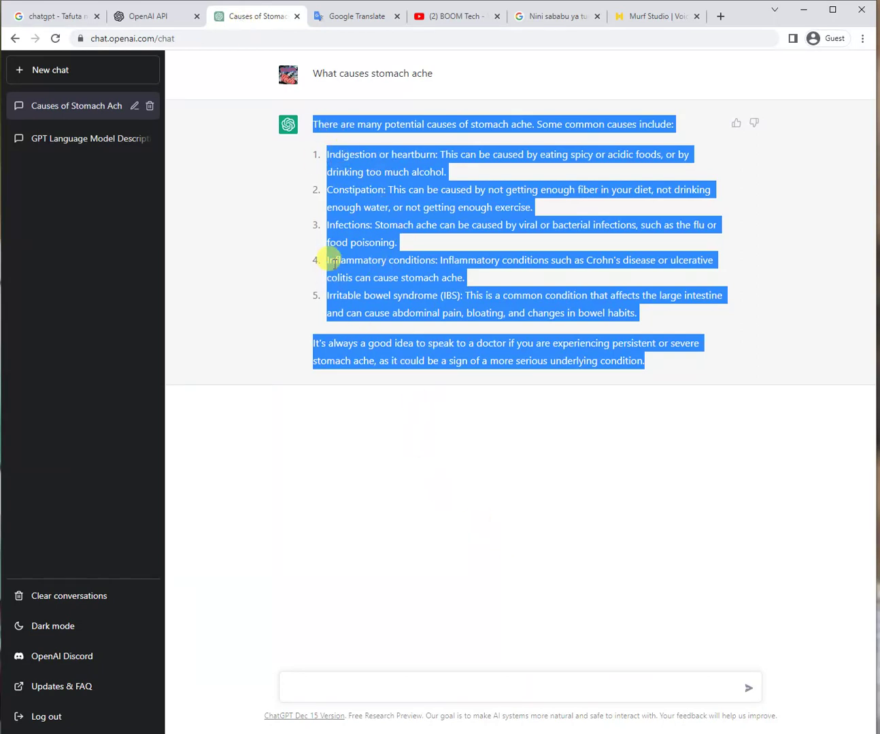
{"action": "right_click", "coordinate": [377, 167]}
{"action": "left_click", "coordinate": [389, 179]}
Step: Replace the source text in Google Translate with the copied ChatGPT answer and translate it into Swahili
{"action": "left_click", "coordinate": [346, 17]}
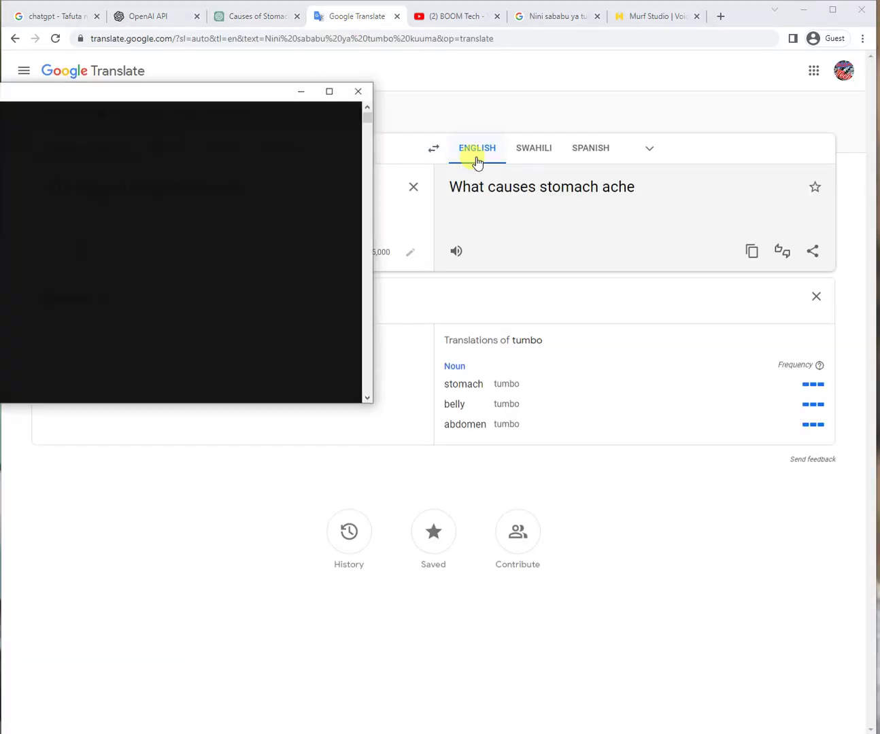
{"action": "left_click", "coordinate": [358, 91]}
{"action": "left_click", "coordinate": [412, 186]}
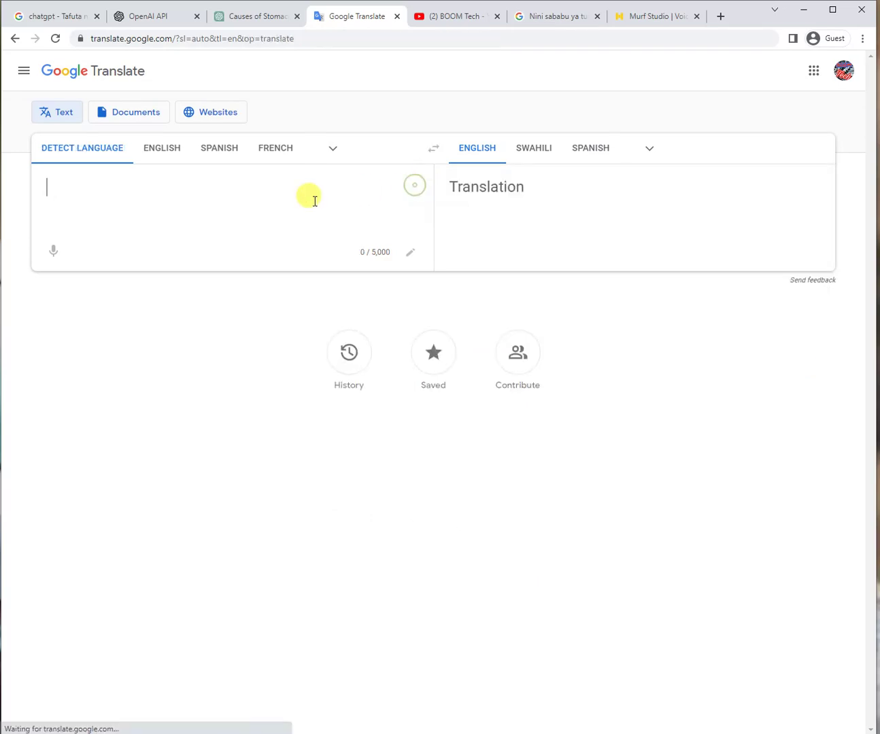
{"action": "right_click", "coordinate": [230, 188]}
{"action": "left_click", "coordinate": [280, 288]}
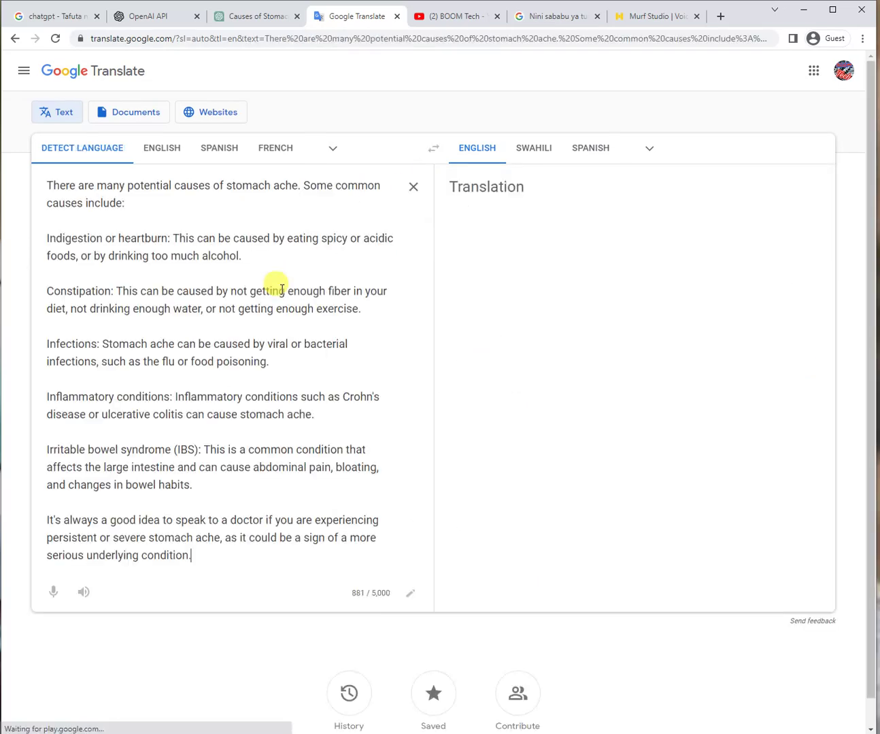
{"action": "left_click", "coordinate": [533, 157]}
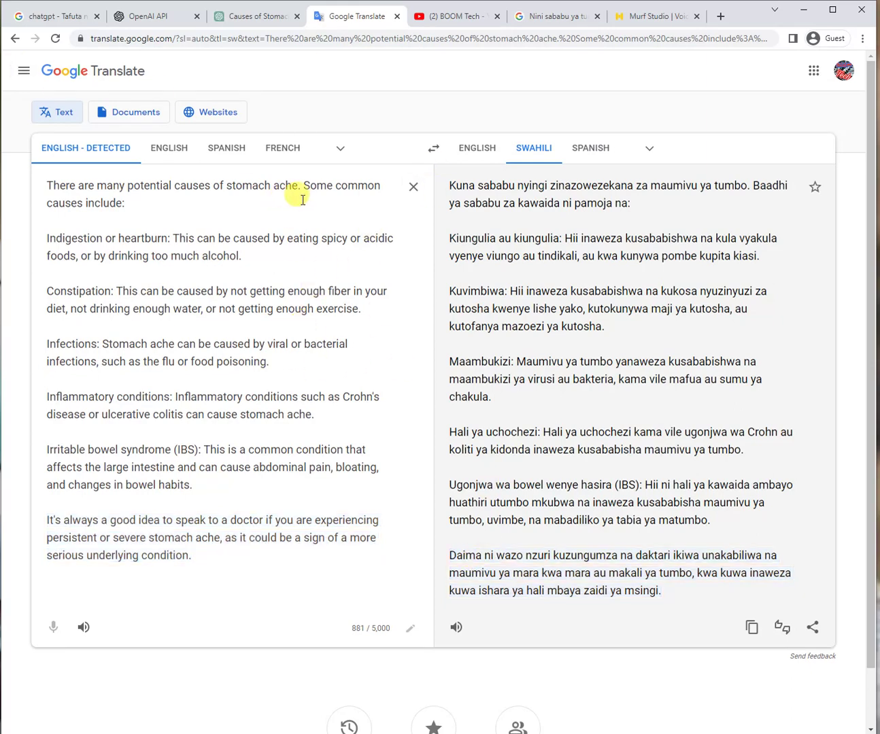
Step: Open YouTube in a new tab and search for "how to use chatgpt to make money"
{"action": "left_click", "coordinate": [270, 20]}
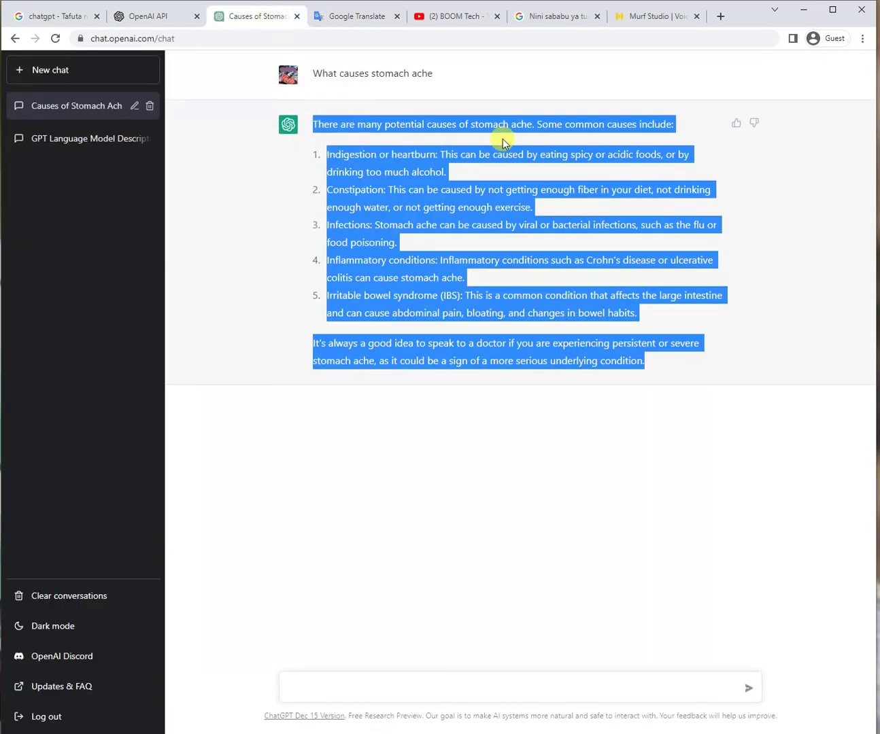
{"action": "left_click", "coordinate": [450, 17]}
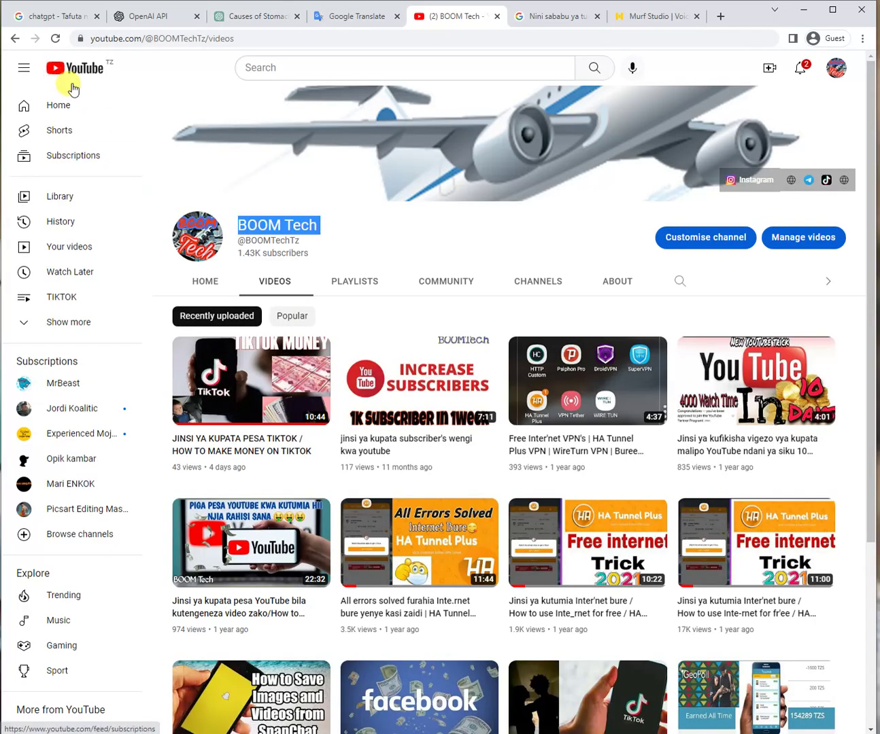
{"action": "right_click", "coordinate": [68, 72]}
{"action": "left_click", "coordinate": [108, 80]}
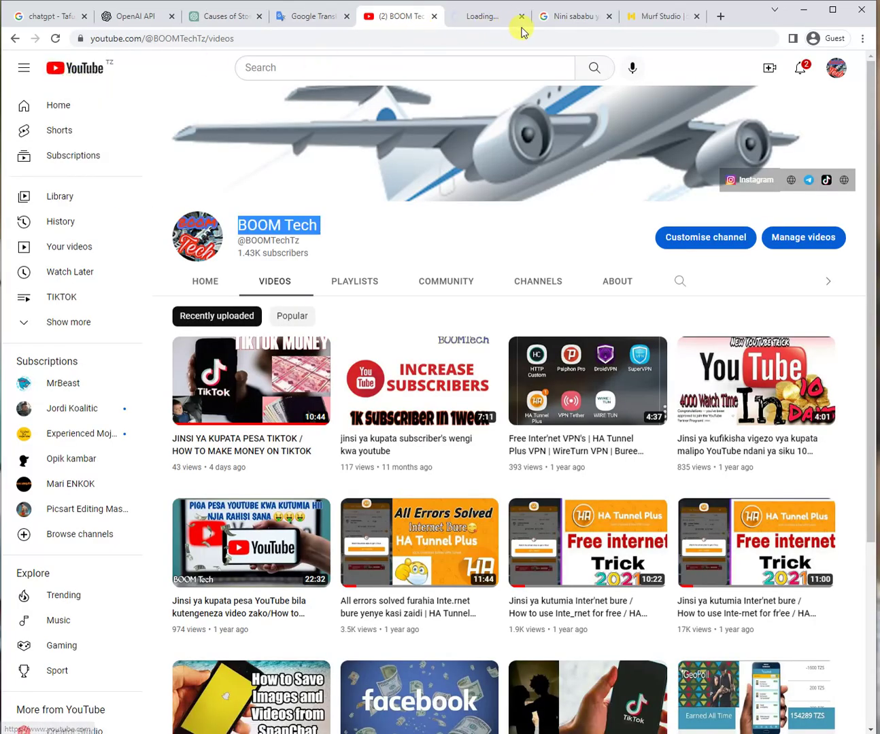
{"action": "left_click", "coordinate": [494, 31]}
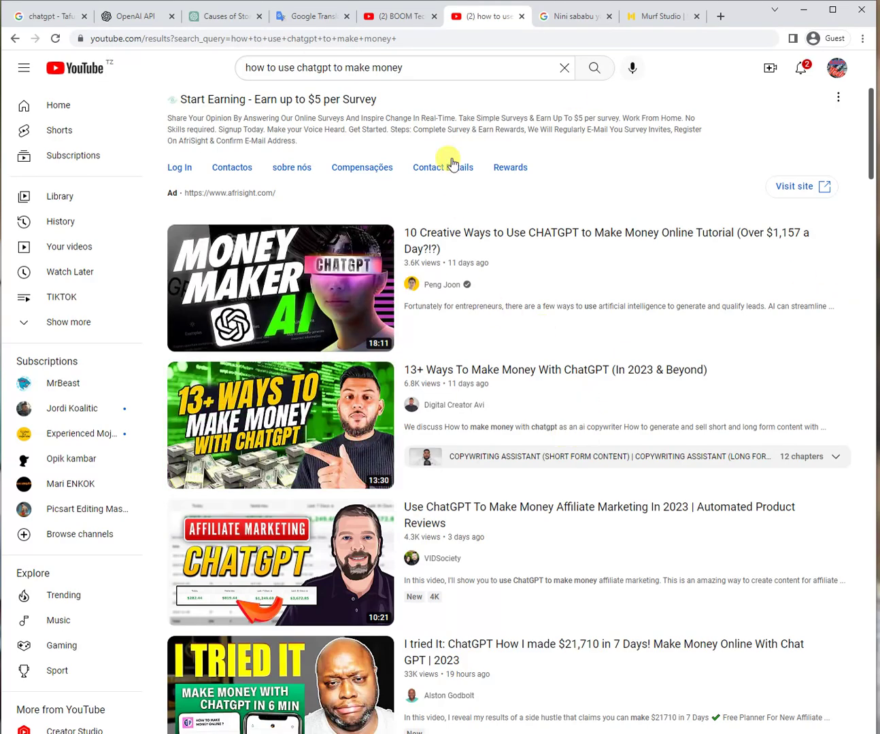
Step: Browse the YouTube results on making money with ChatGPT, including the "People also watched" videos, and return to the first results
{"action": "scroll", "coordinate": [718, 325], "scroll_direction": "down", "scroll_amount": 3}
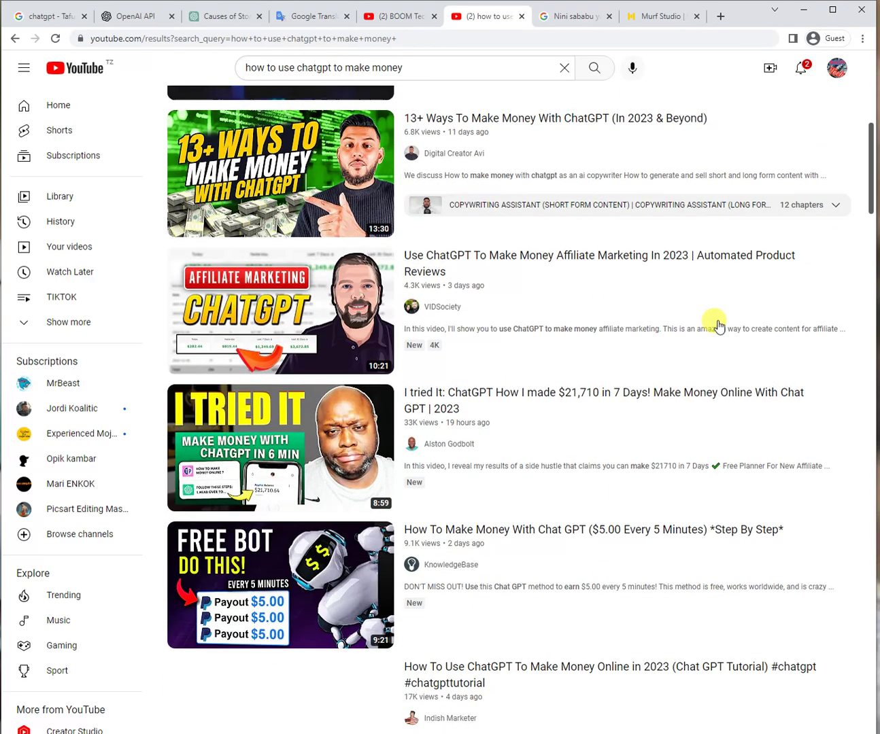
{"action": "scroll", "coordinate": [723, 337], "scroll_direction": "down", "scroll_amount": 5}
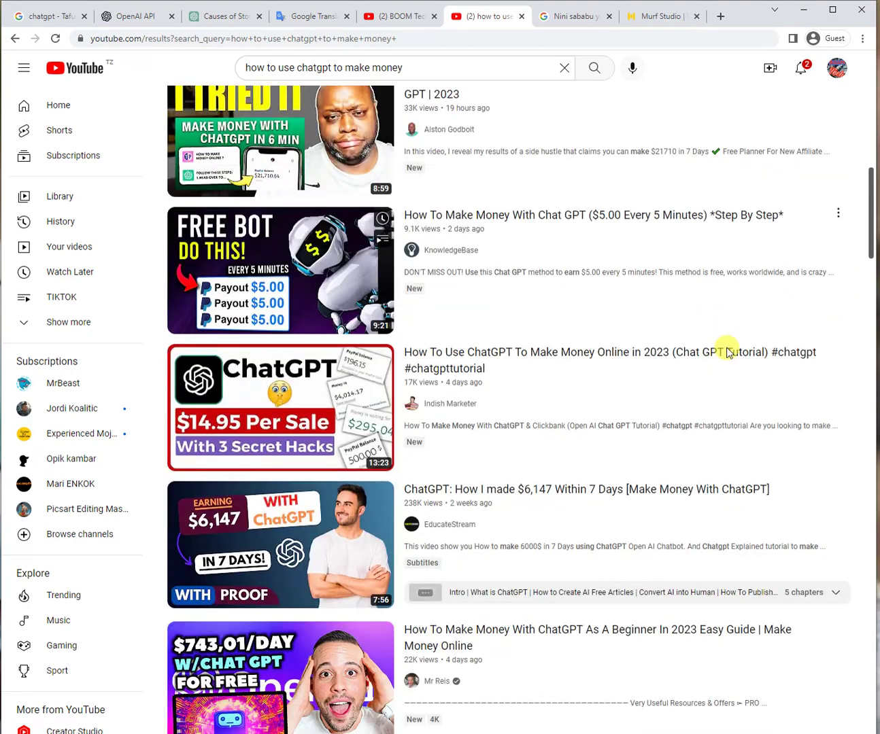
{"action": "scroll", "coordinate": [726, 474], "scroll_direction": "down", "scroll_amount": 4}
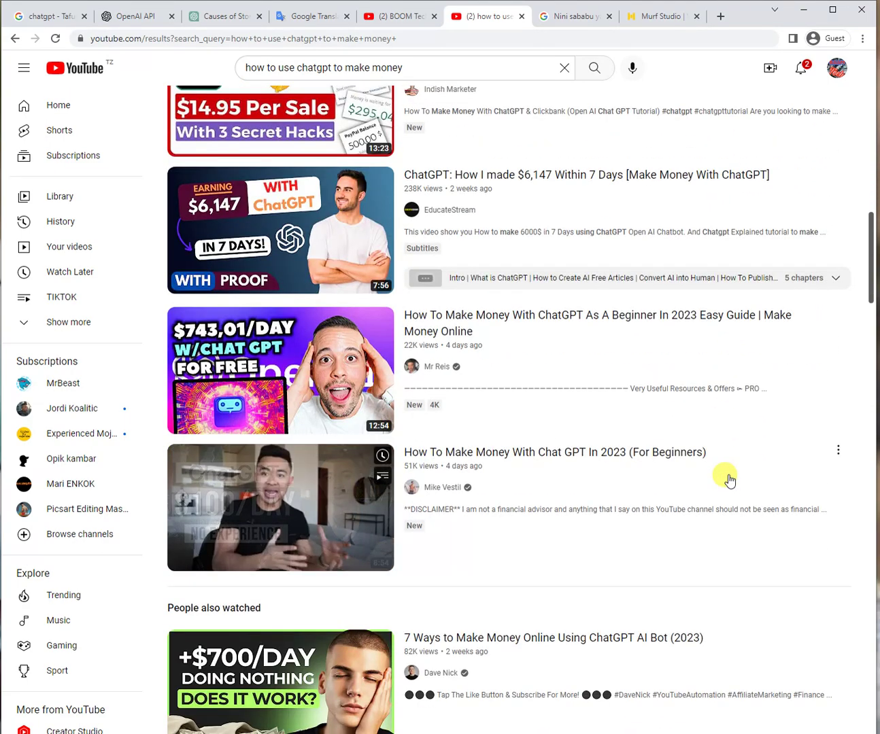
{"action": "scroll", "coordinate": [732, 499], "scroll_direction": "down", "scroll_amount": 2}
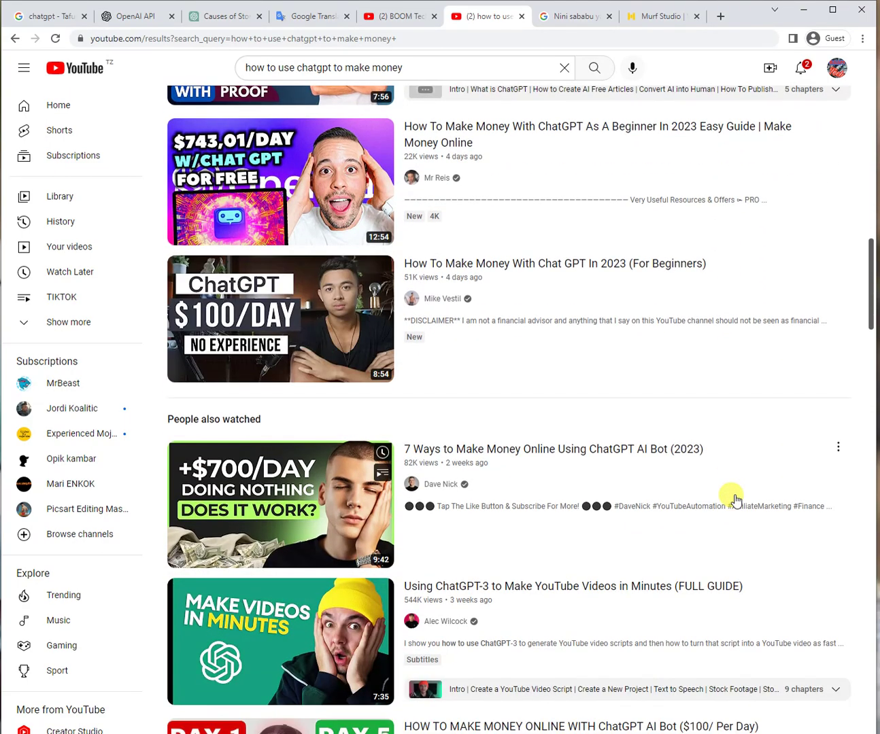
{"action": "scroll", "coordinate": [732, 499], "scroll_direction": "down", "scroll_amount": 3}
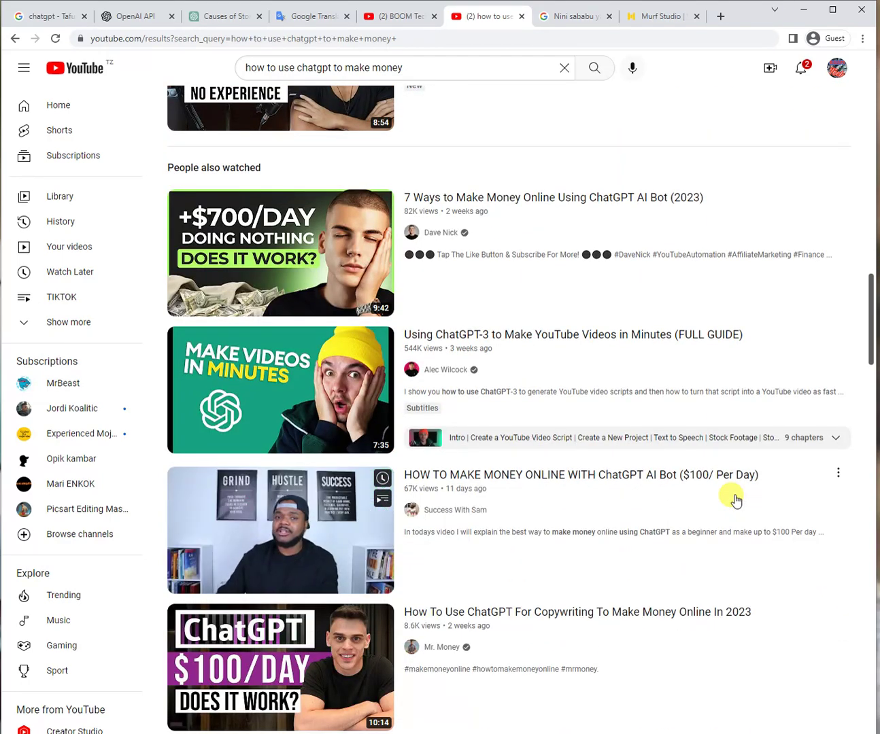
{"action": "scroll", "coordinate": [730, 499], "scroll_direction": "up", "scroll_amount": 6}
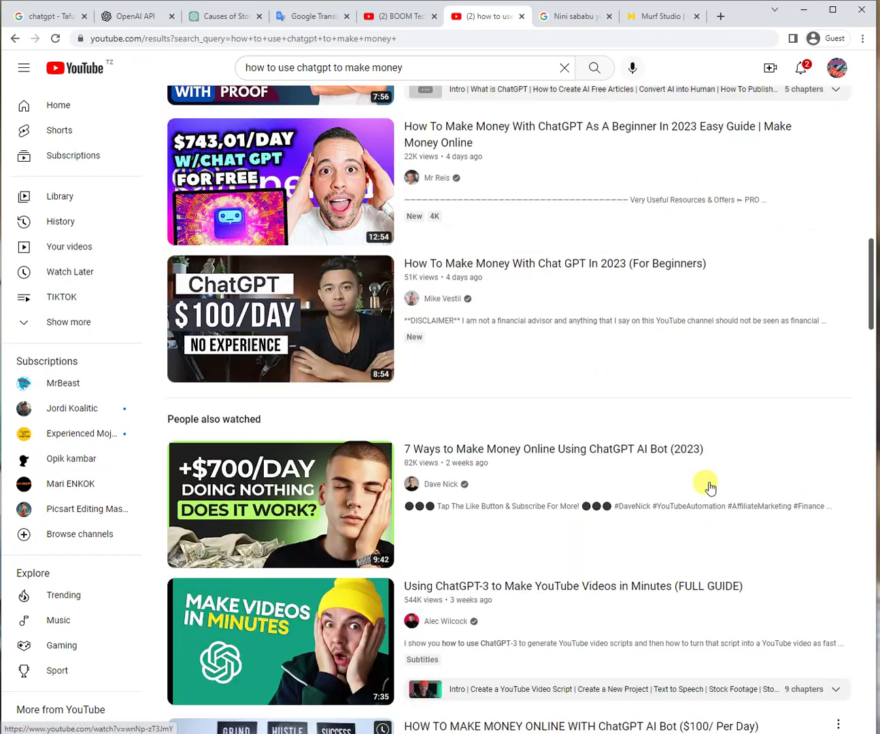
{"action": "scroll", "coordinate": [707, 487], "scroll_direction": "up", "scroll_amount": 10}
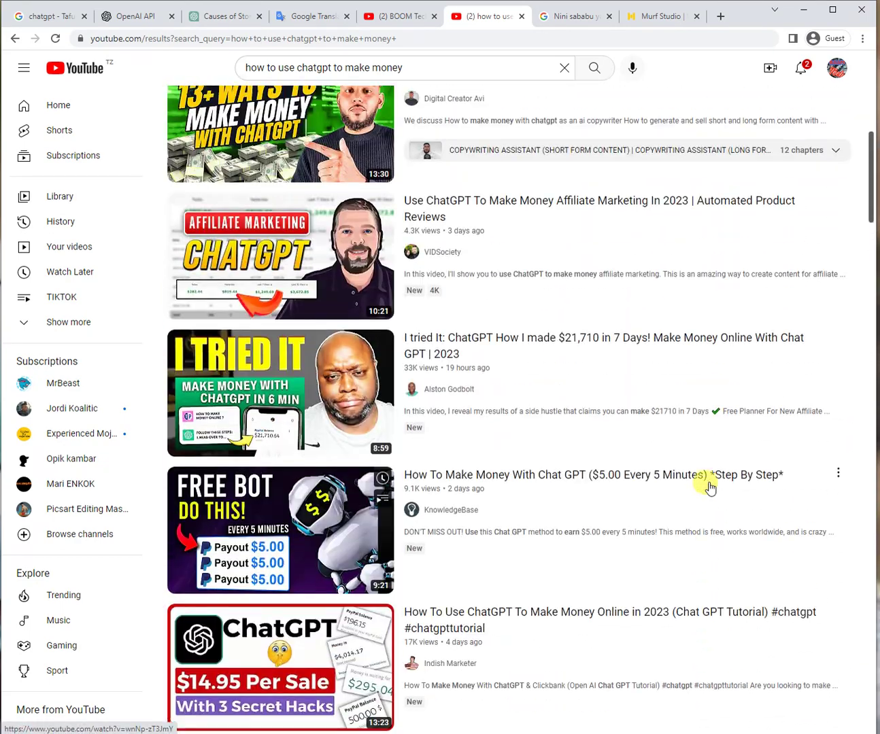
{"action": "scroll", "coordinate": [707, 484], "scroll_direction": "up", "scroll_amount": 5}
{"action": "scroll", "coordinate": [782, 225], "scroll_direction": "down", "scroll_amount": 5}
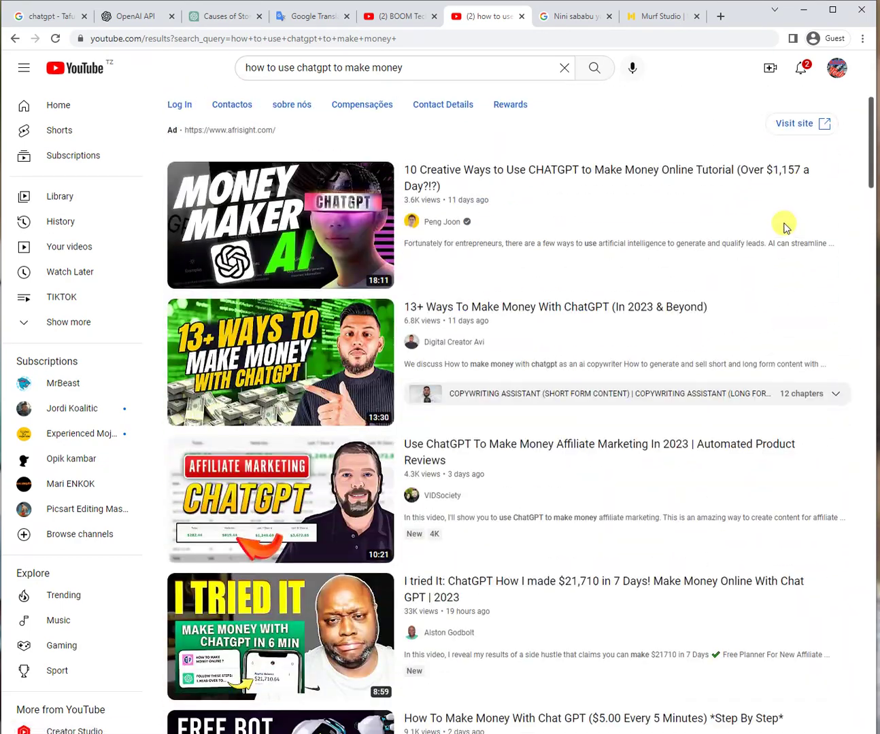
Step: Look through the YouTube results for "how to use chatgpt to make money" down past the "For you" section
{"action": "mouse_move", "coordinate": [442, 330]}
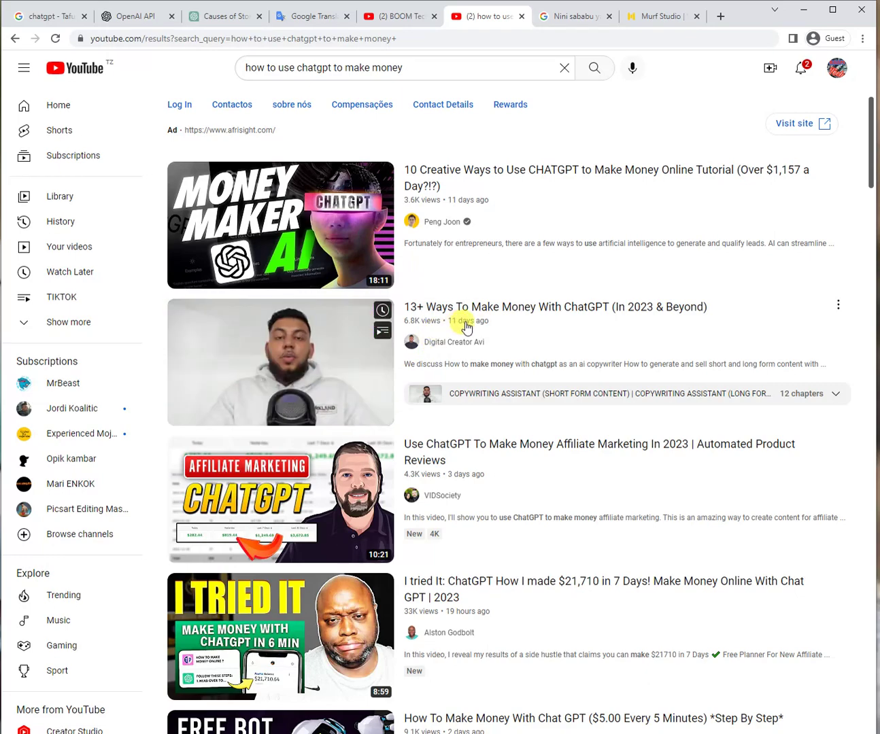
{"action": "scroll", "coordinate": [468, 328], "scroll_direction": "down", "scroll_amount": 2}
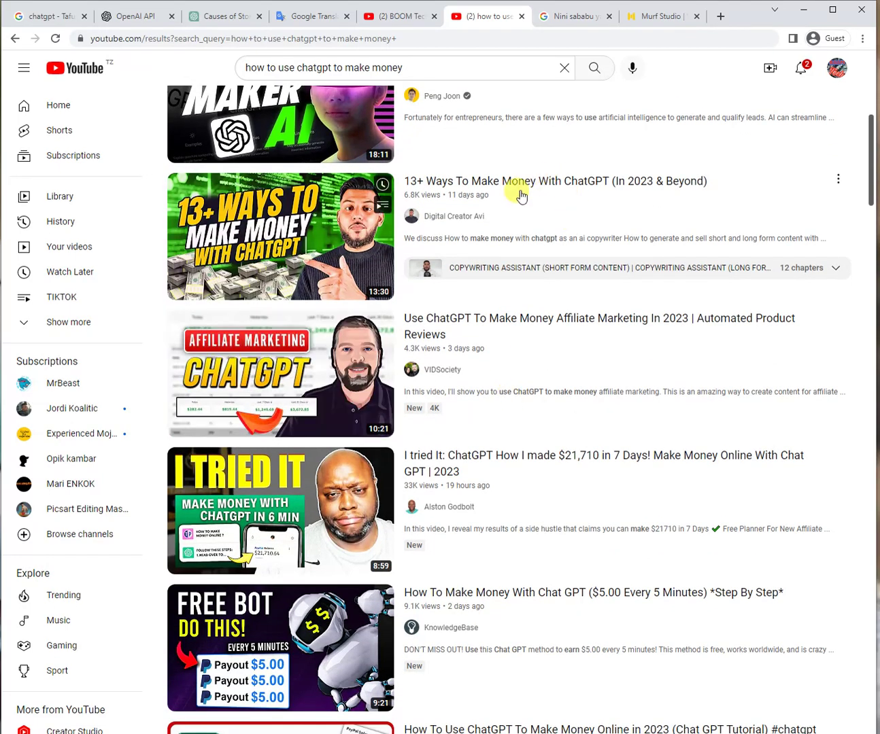
{"action": "mouse_move", "coordinate": [463, 490]}
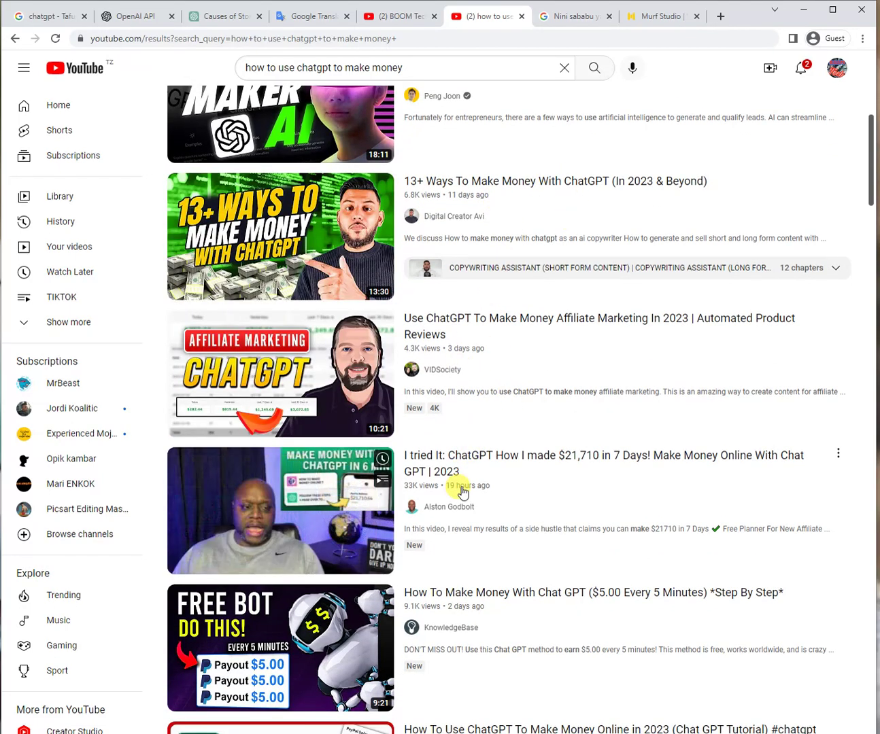
{"action": "scroll", "coordinate": [465, 489], "scroll_direction": "down", "scroll_amount": 8}
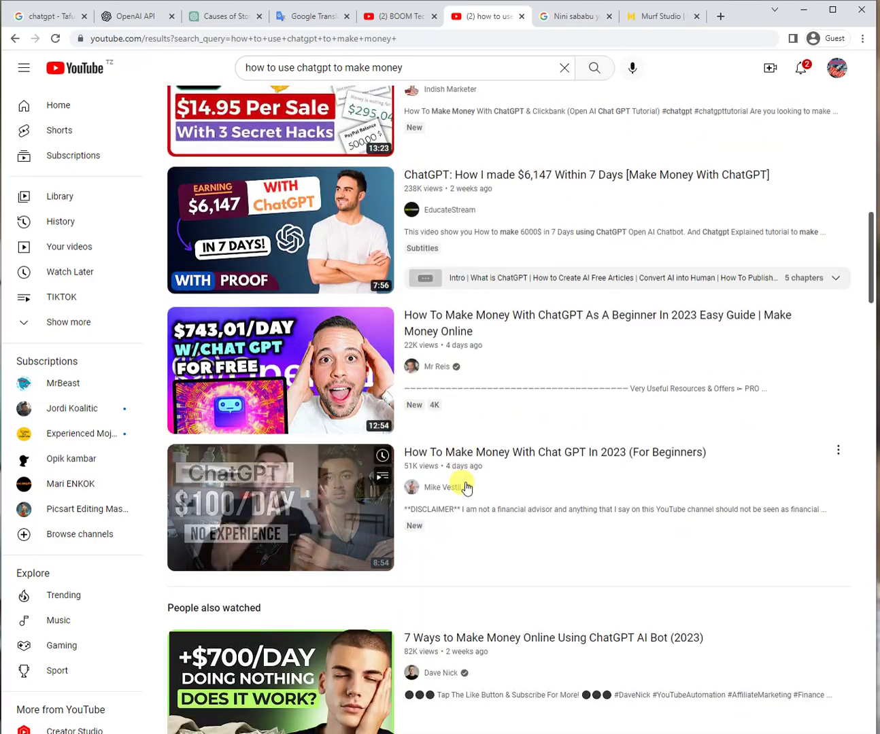
{"action": "scroll", "coordinate": [457, 539], "scroll_direction": "down", "scroll_amount": 3}
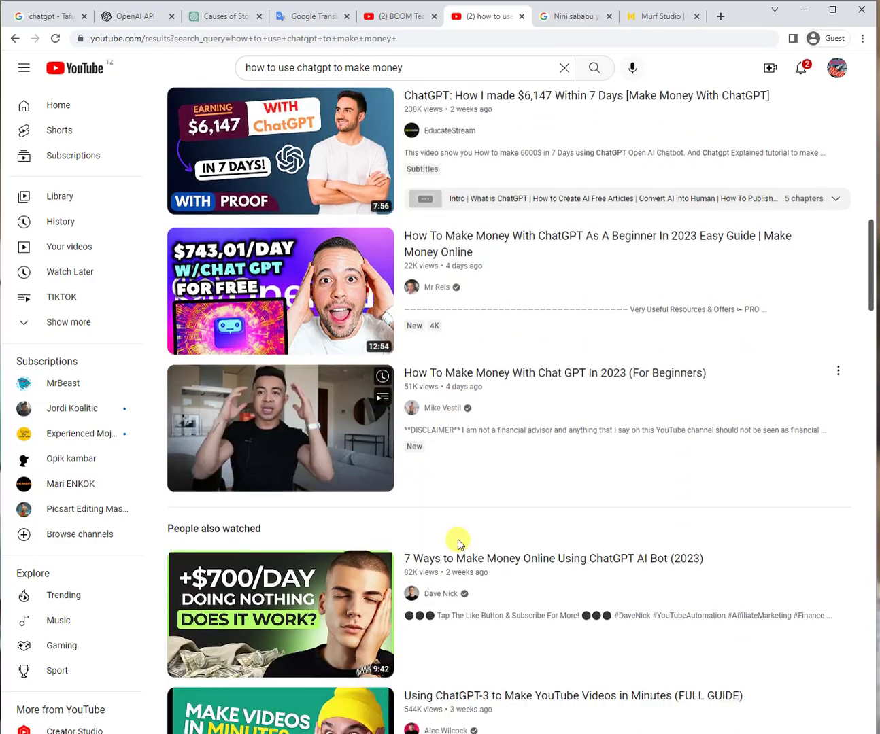
{"action": "scroll", "coordinate": [457, 540], "scroll_direction": "up", "scroll_amount": 15}
{"action": "scroll", "coordinate": [460, 540], "scroll_direction": "up", "scroll_amount": 5}
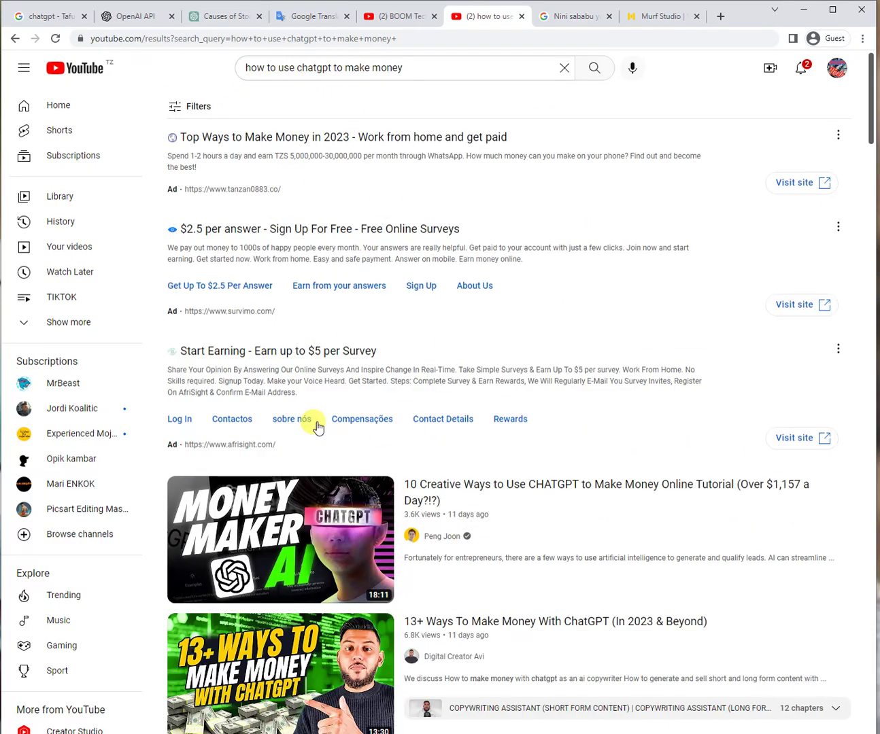
{"action": "scroll", "coordinate": [318, 424], "scroll_direction": "down", "scroll_amount": 11}
{"action": "scroll", "coordinate": [692, 362], "scroll_direction": "down", "scroll_amount": 19}
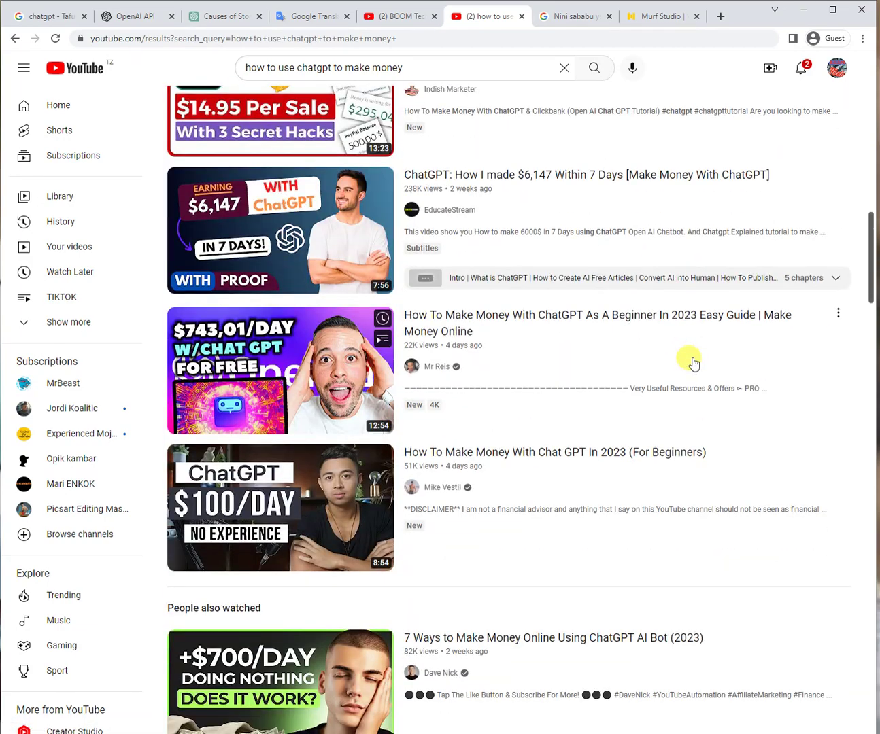
{"action": "mouse_move", "coordinate": [675, 370]}
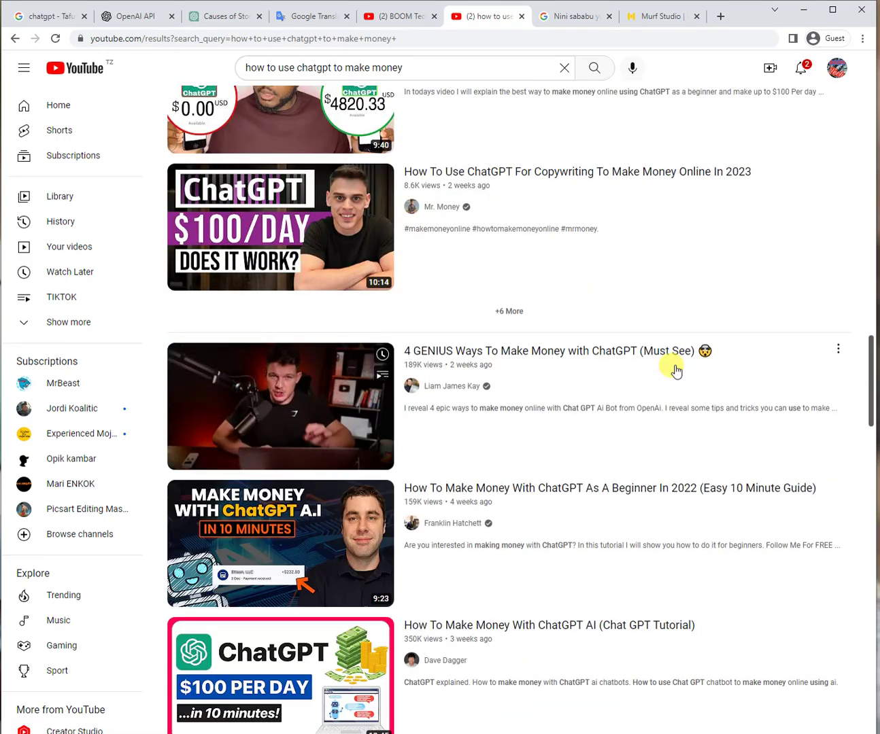
{"action": "scroll", "coordinate": [676, 371], "scroll_direction": "down", "scroll_amount": 5}
{"action": "scroll", "coordinate": [676, 370], "scroll_direction": "down", "scroll_amount": 5}
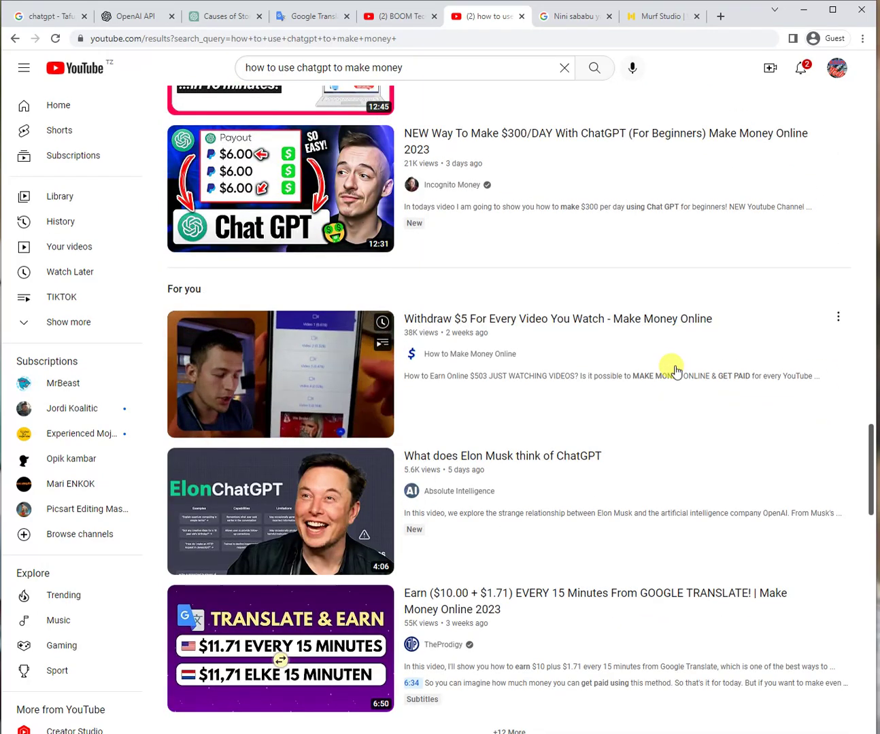
{"action": "scroll", "coordinate": [384, 503], "scroll_direction": "down", "scroll_amount": 1}
{"action": "mouse_move", "coordinate": [385, 503]}
{"action": "scroll", "coordinate": [384, 503], "scroll_direction": "down", "scroll_amount": 4}
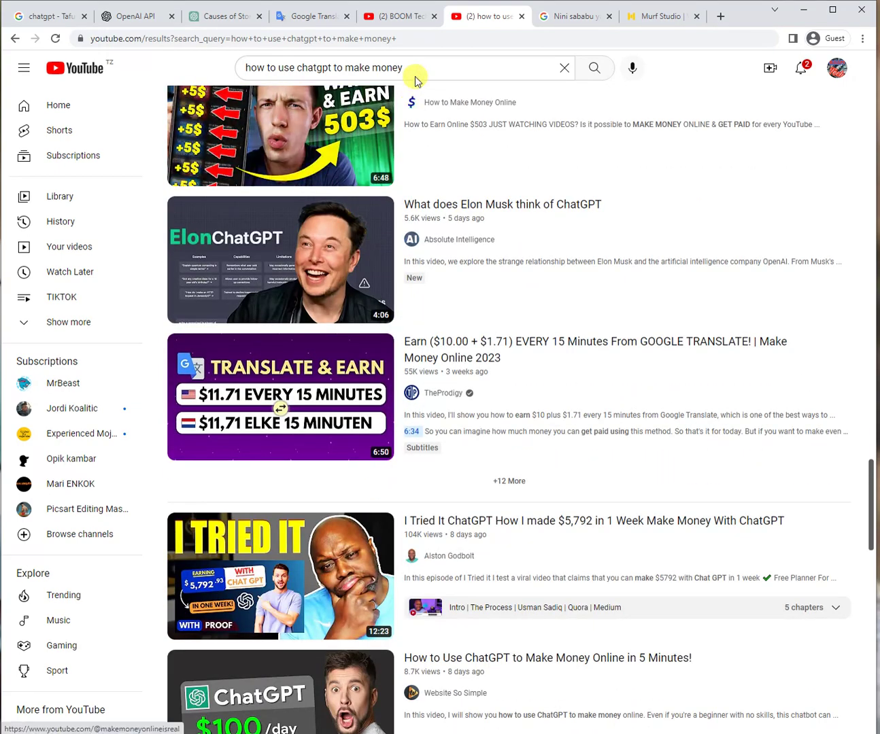
{"action": "left_click", "coordinate": [401, 38]}
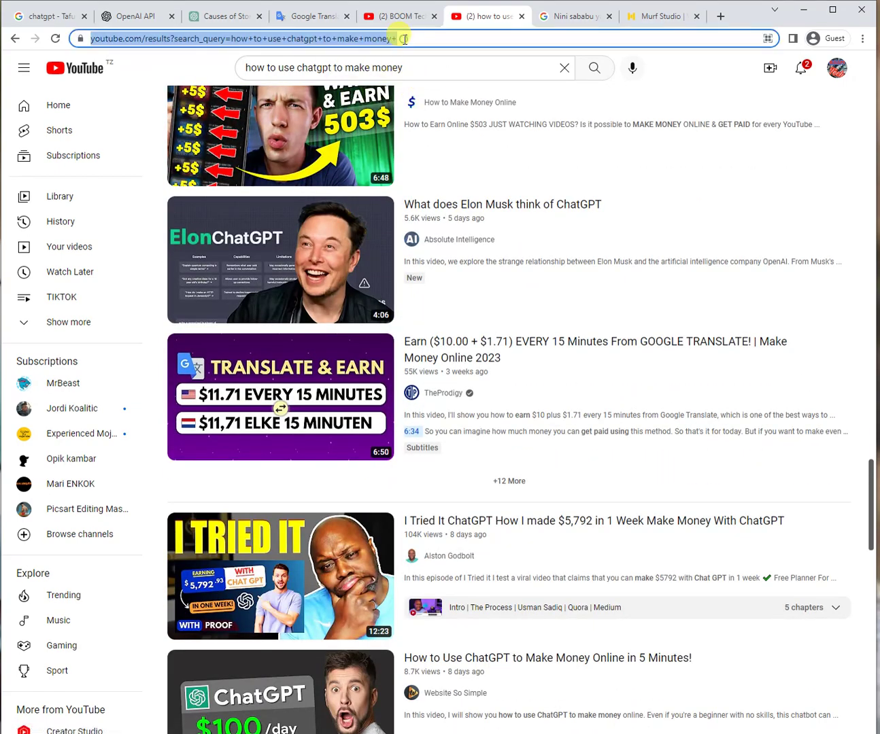
Step: Review the ChatGPT question "What causes stomach ache" against the Google search "Nini sababu ya tumbo kuuma", and start a new ChatGPT chat
{"action": "left_click", "coordinate": [224, 16]}
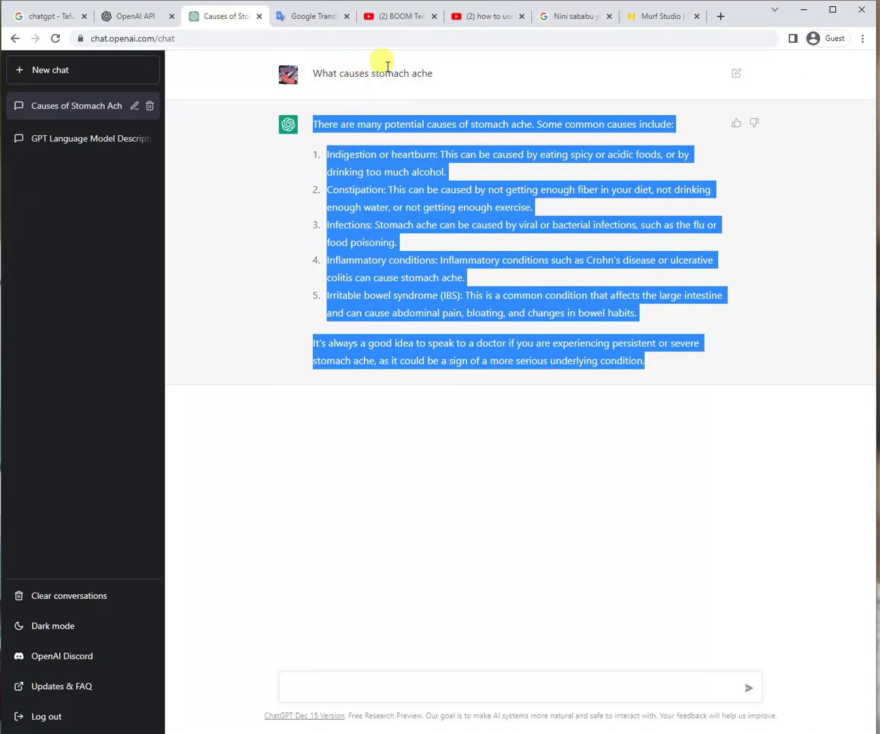
{"action": "left_click_drag", "start_coordinate": [310, 72], "coordinate": [431, 75]}
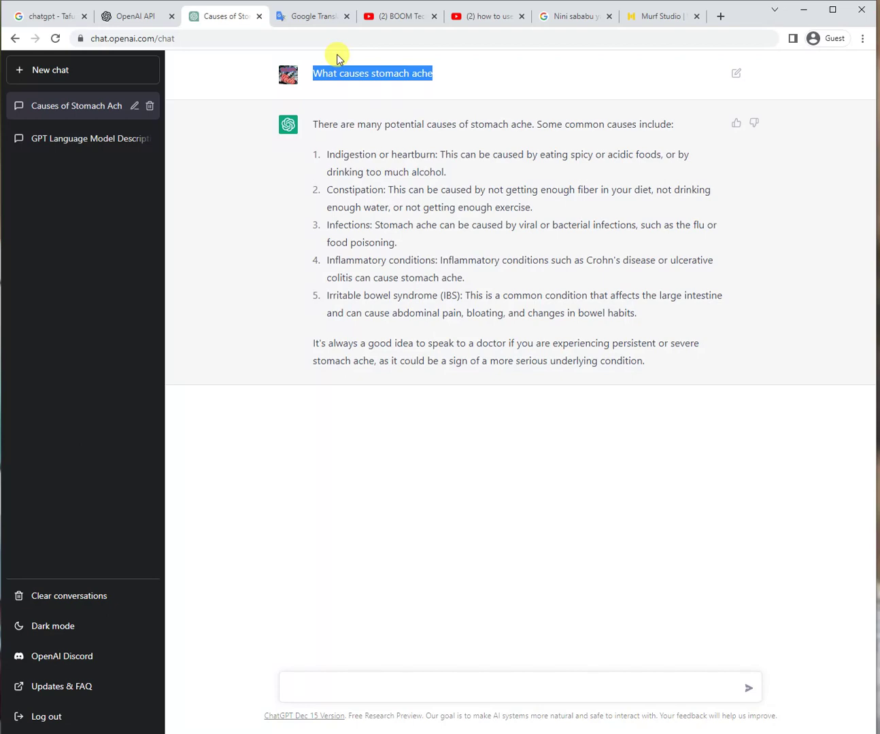
{"action": "left_click", "coordinate": [541, 26]}
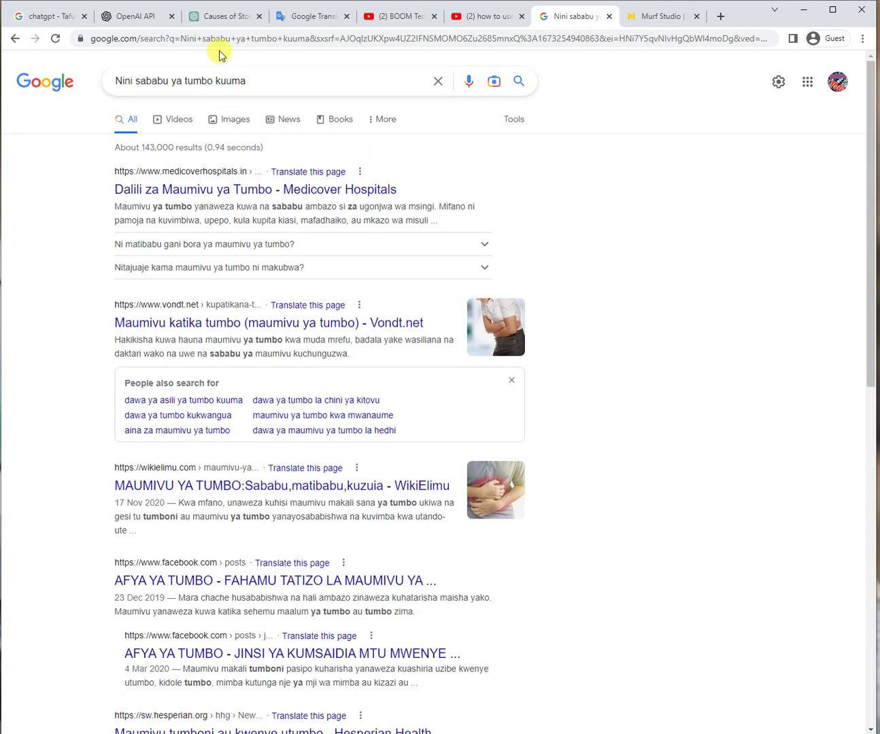
{"action": "double_click", "coordinate": [240, 41]}
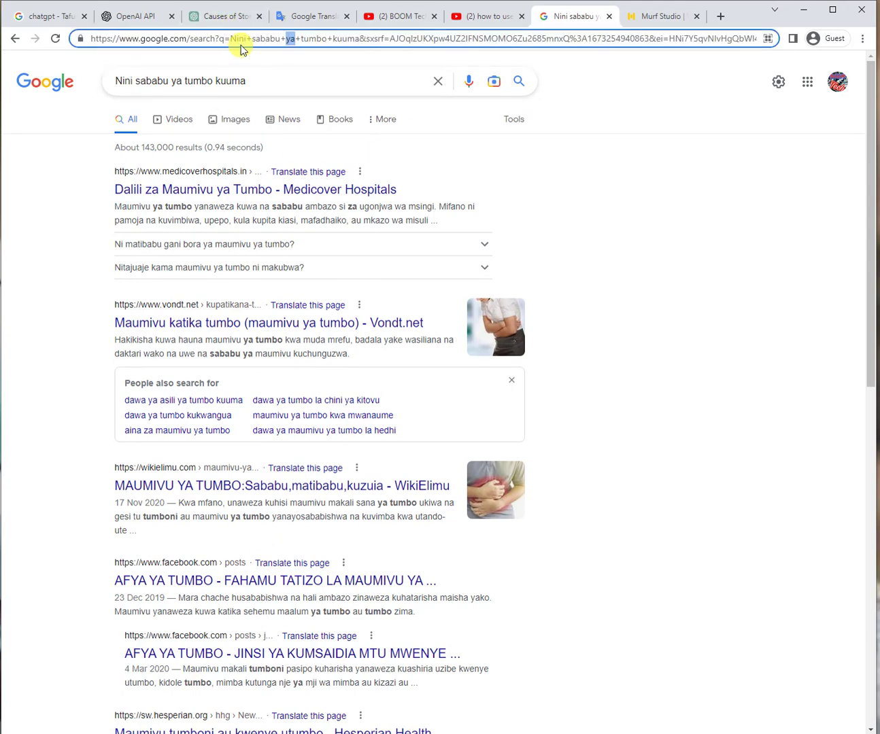
{"action": "left_click", "coordinate": [224, 16]}
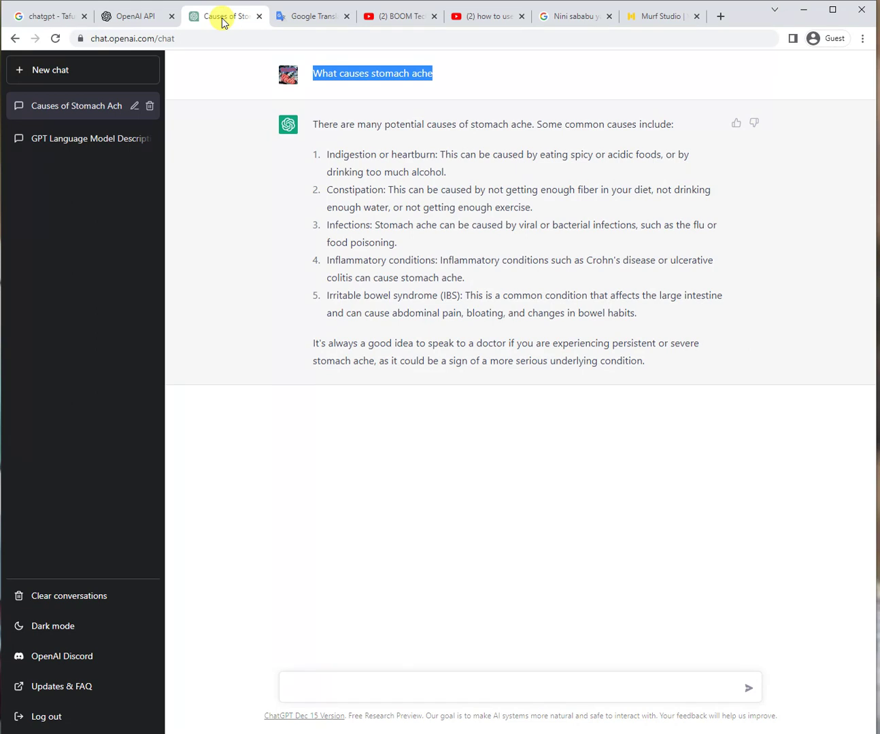
{"action": "left_click", "coordinate": [62, 71]}
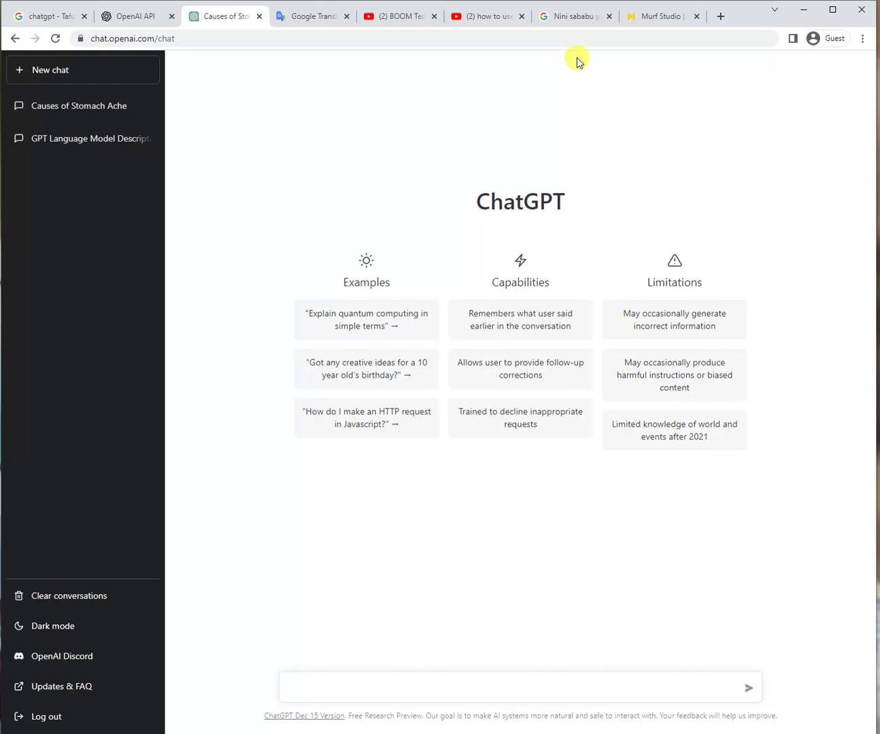
Step: View the Google results for "Nini sababu ya tumbo kuuma" and the Murf Studio welcome page, highlighting its heading
{"action": "left_click", "coordinate": [575, 18]}
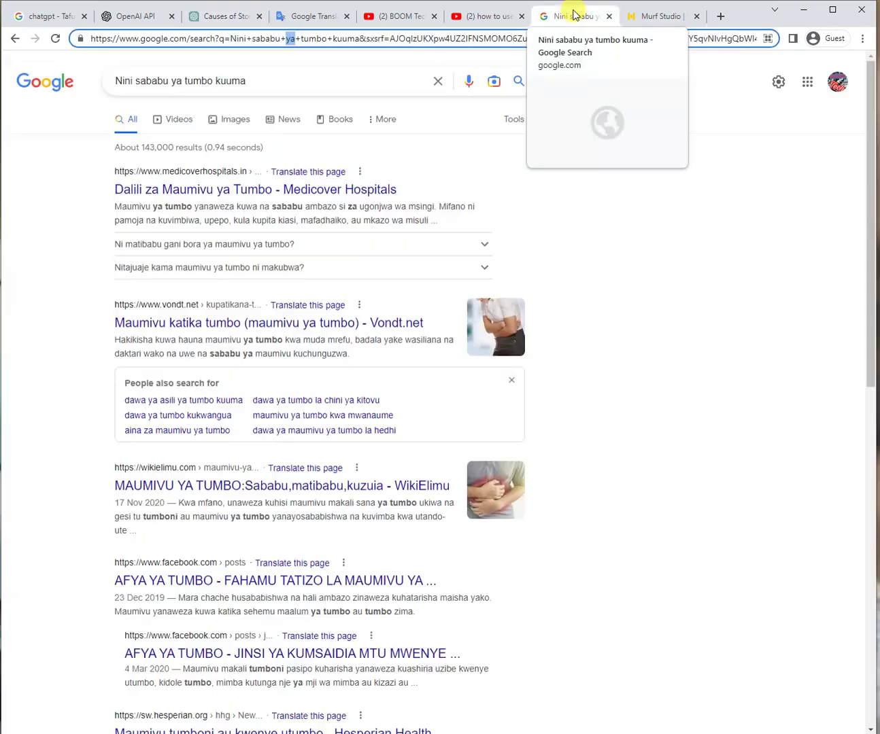
{"action": "left_click", "coordinate": [596, 88]}
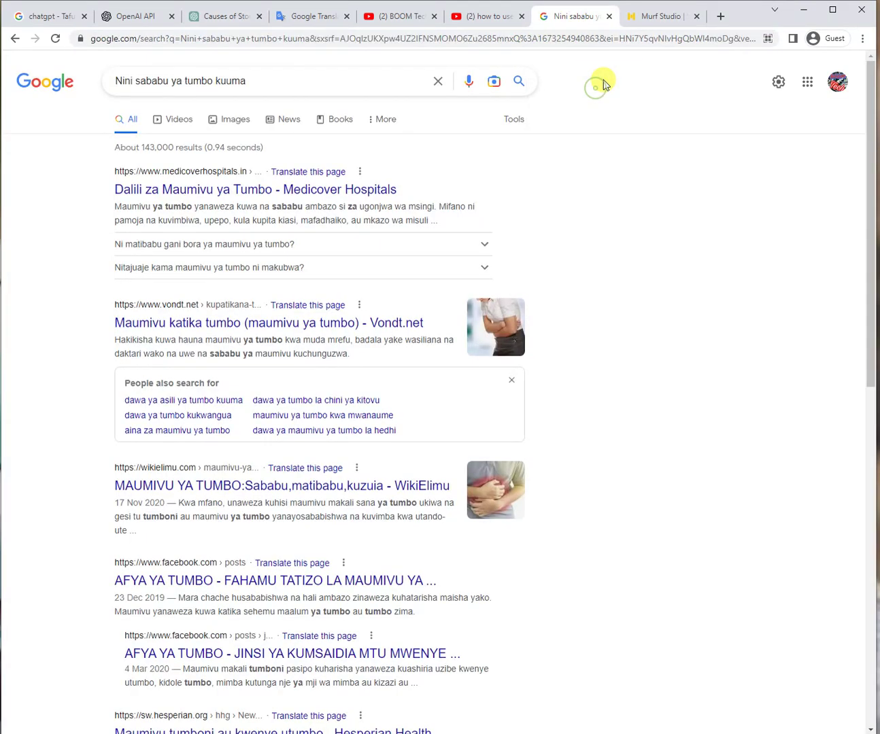
{"action": "left_click", "coordinate": [637, 21]}
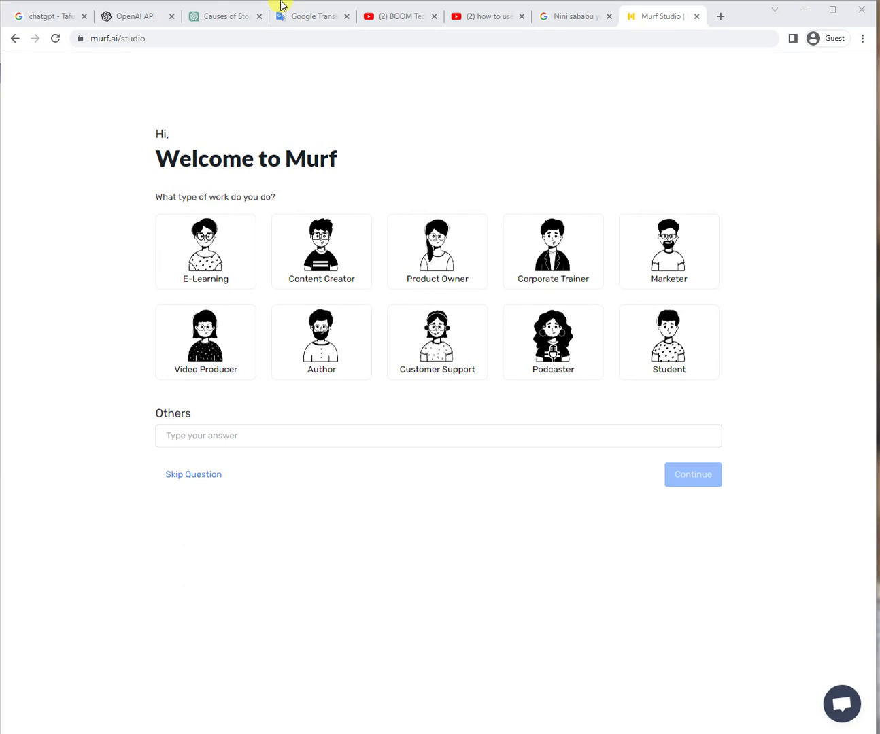
{"action": "left_click_drag", "start_coordinate": [179, 159], "coordinate": [319, 158]}
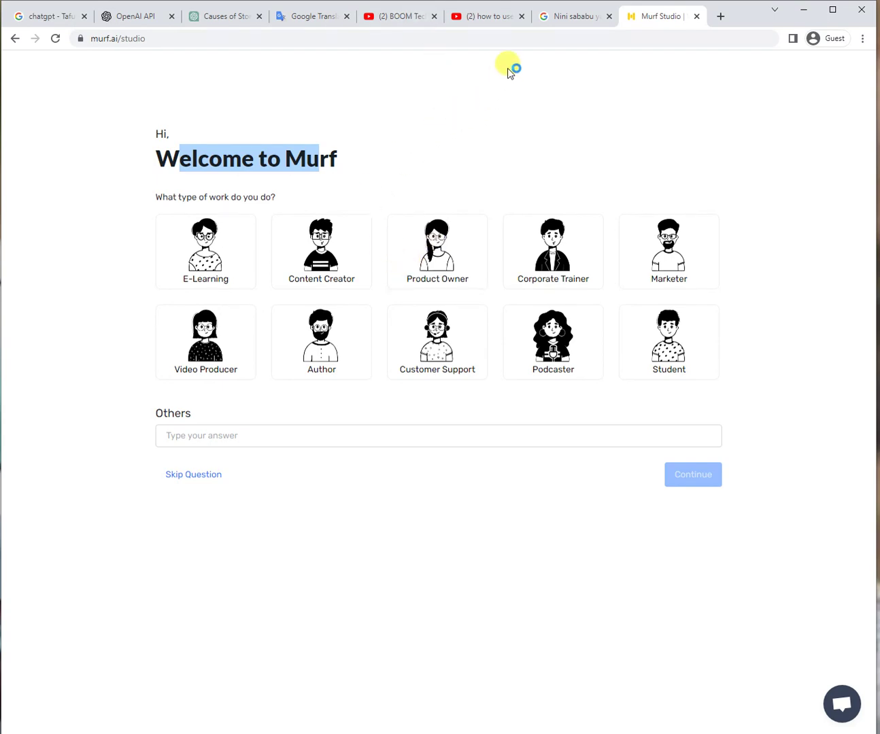
Step: Return to the YouTube results and replace the search with "how to loose weight"
{"action": "left_click", "coordinate": [486, 17]}
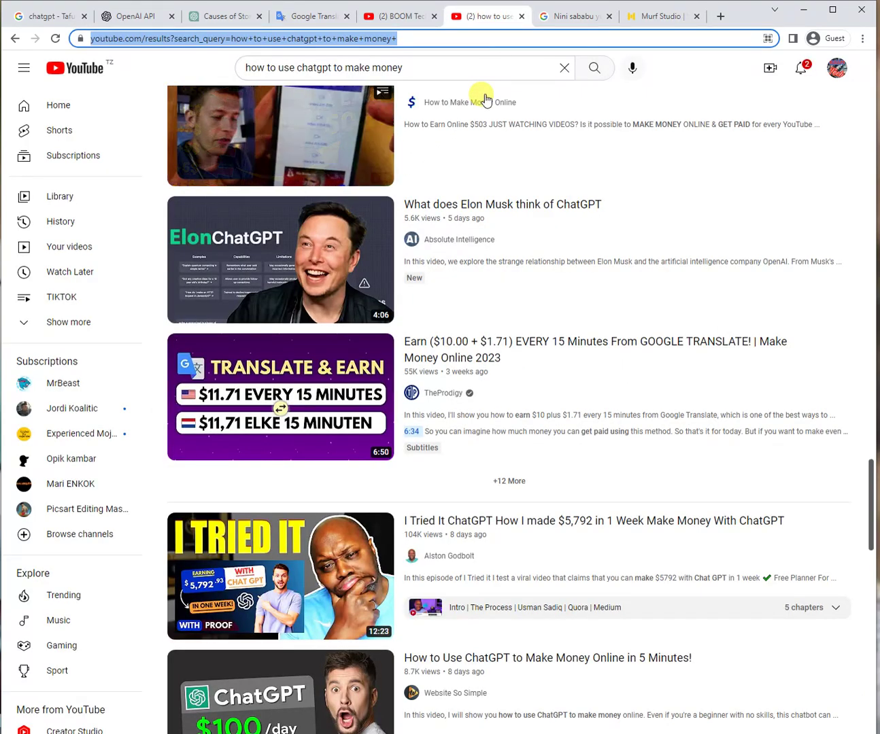
{"action": "left_click", "coordinate": [444, 69]}
{"action": "triple_click", "coordinate": [442, 70]}
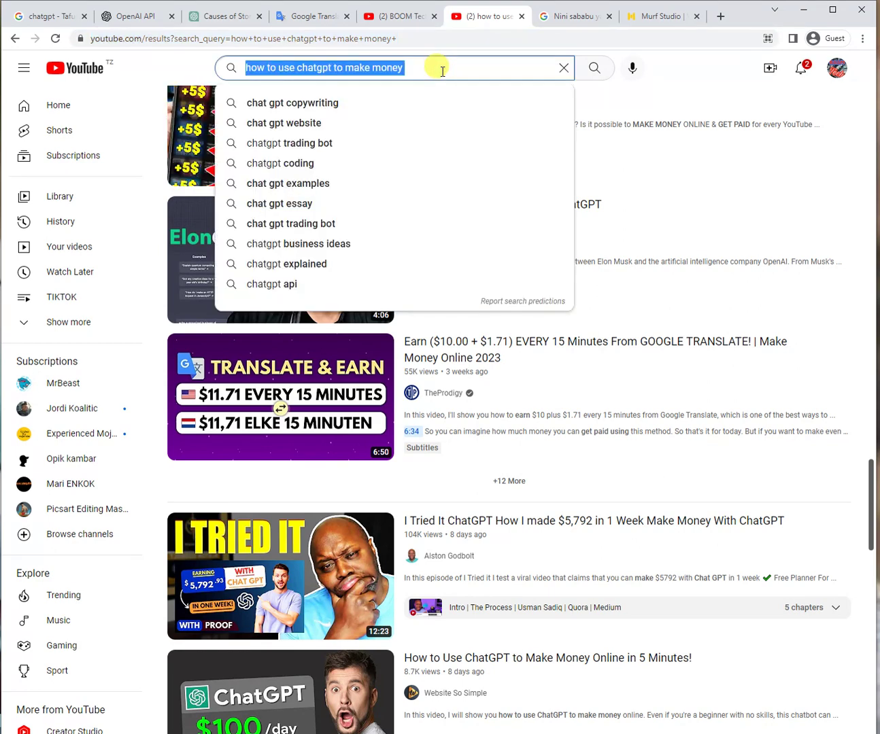
{"action": "key", "text": "BackSpace"}
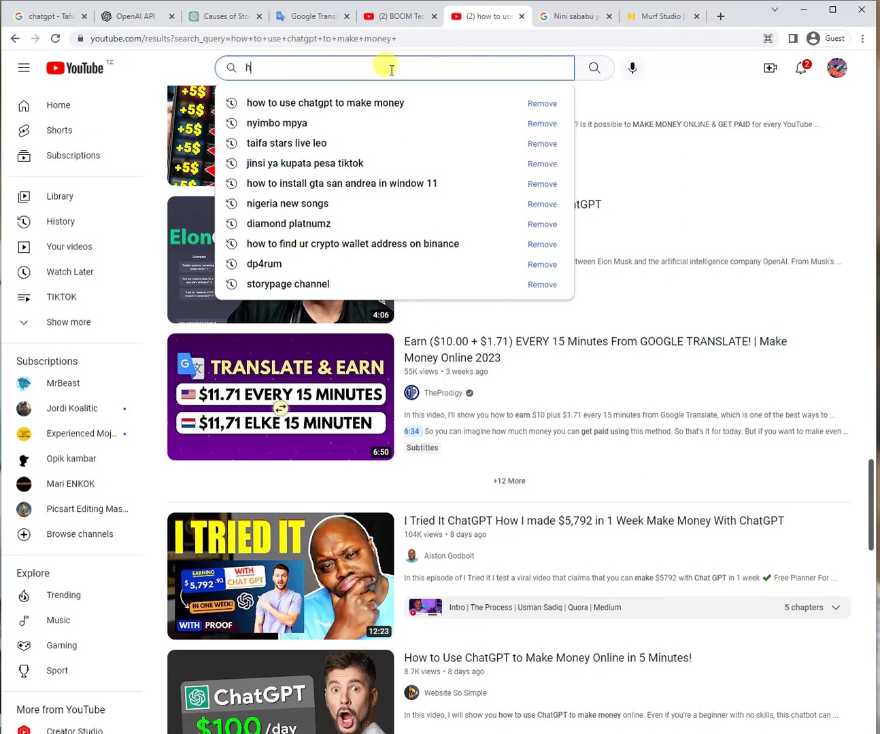
{"action": "type", "text": "ow "}
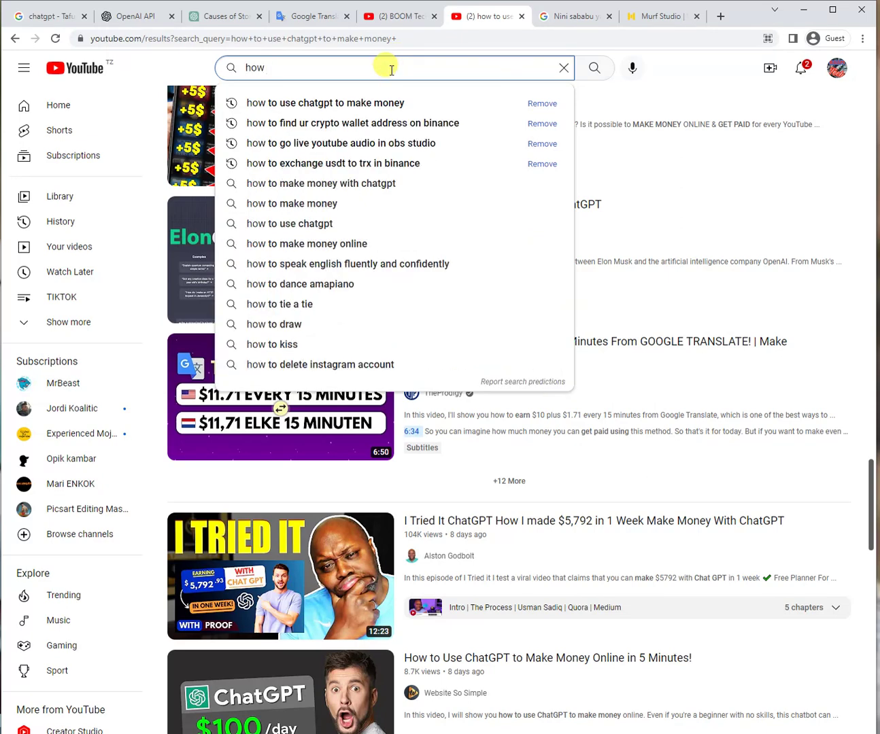
{"action": "type", "text": "to "}
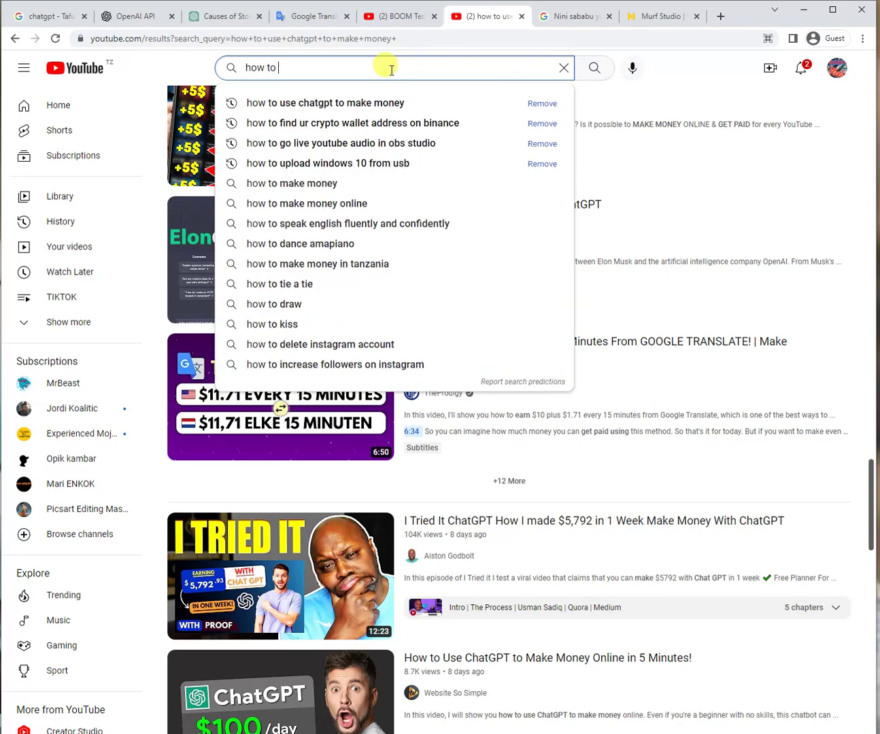
{"action": "type", "text": "loose wei"}
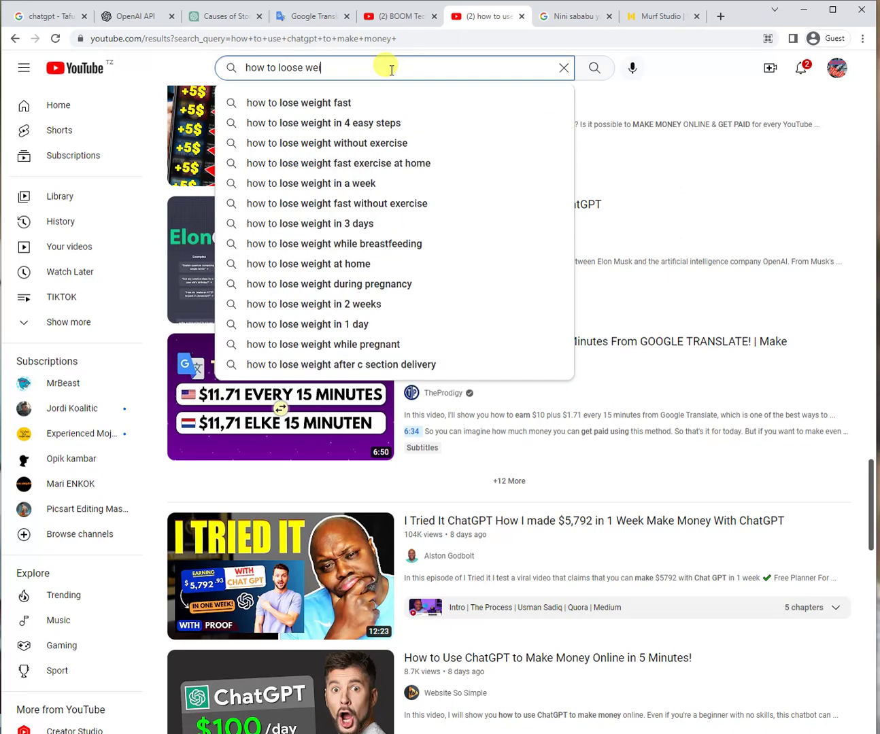
{"action": "type", "text": "ght"}
{"action": "key", "text": "Return"}
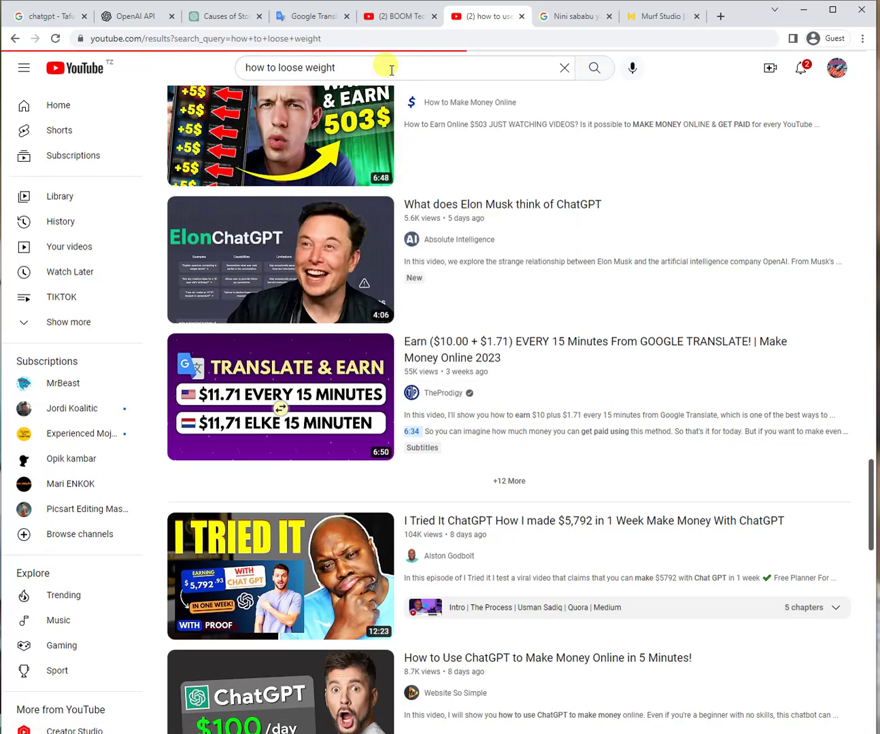
Step: Browse the YouTube weight-loss videos past the "People also watched" section and return to the first results
{"action": "scroll", "coordinate": [338, 533], "scroll_direction": "down", "scroll_amount": 4}
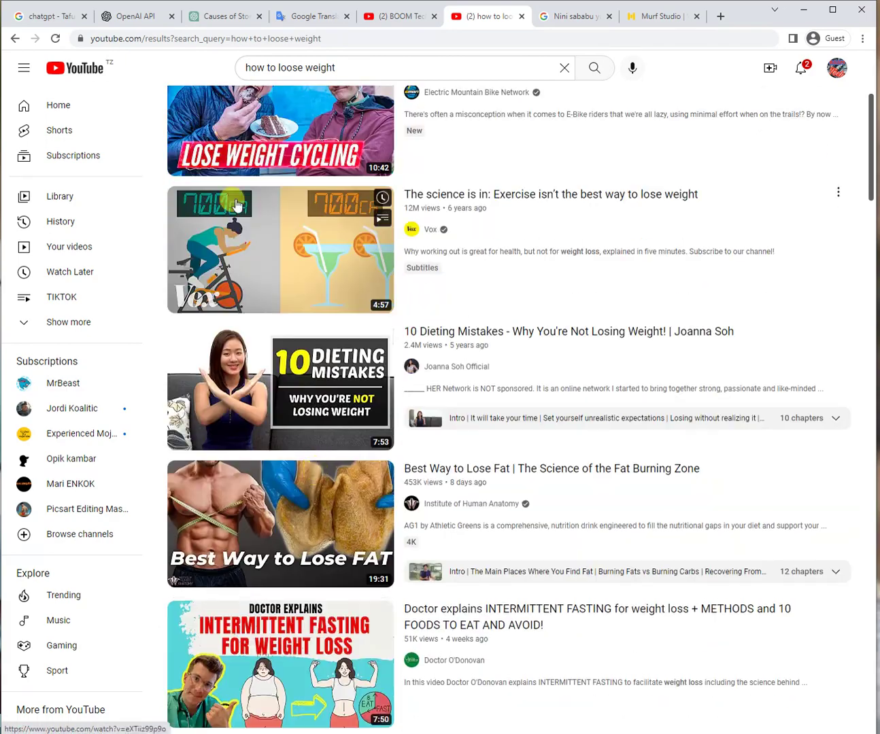
{"action": "scroll", "coordinate": [353, 556], "scroll_direction": "down", "scroll_amount": 7}
{"action": "scroll", "coordinate": [483, 408], "scroll_direction": "down", "scroll_amount": 5}
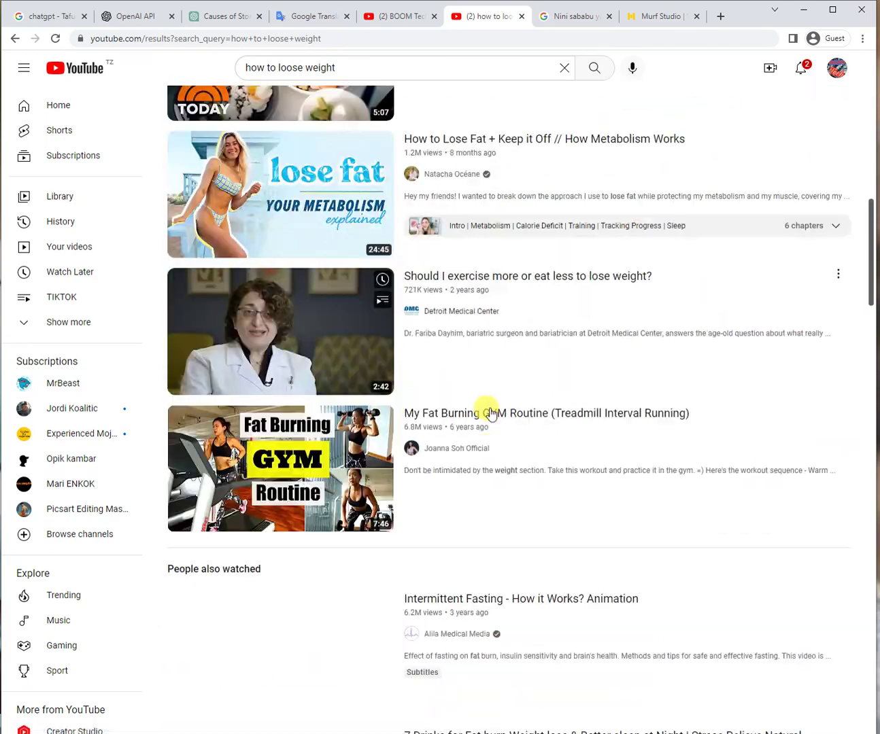
{"action": "scroll", "coordinate": [503, 378], "scroll_direction": "down", "scroll_amount": 15}
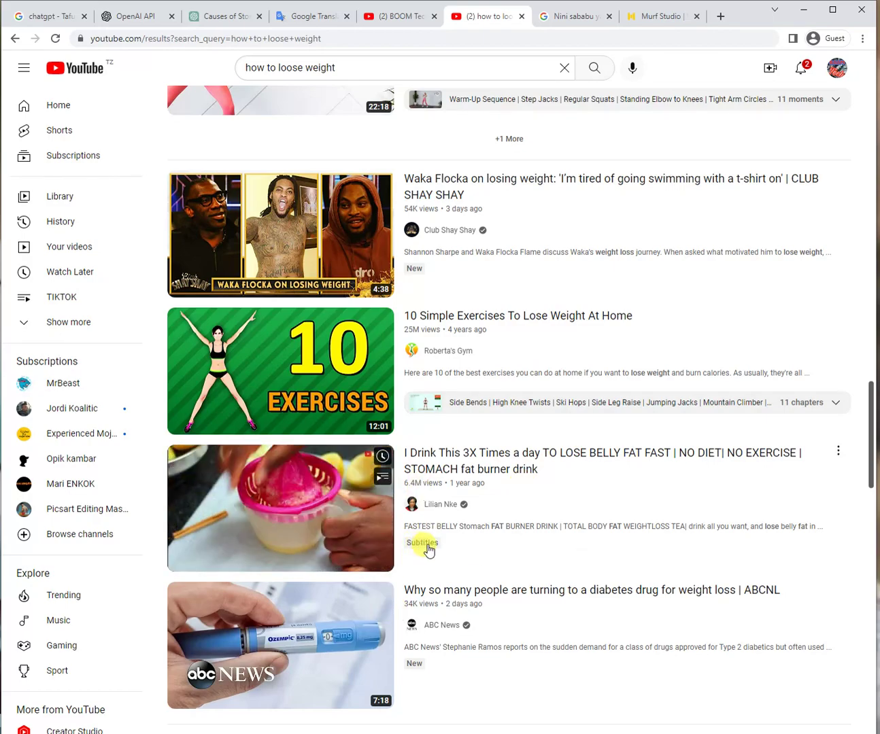
{"action": "scroll", "coordinate": [439, 645], "scroll_direction": "up", "scroll_amount": 20}
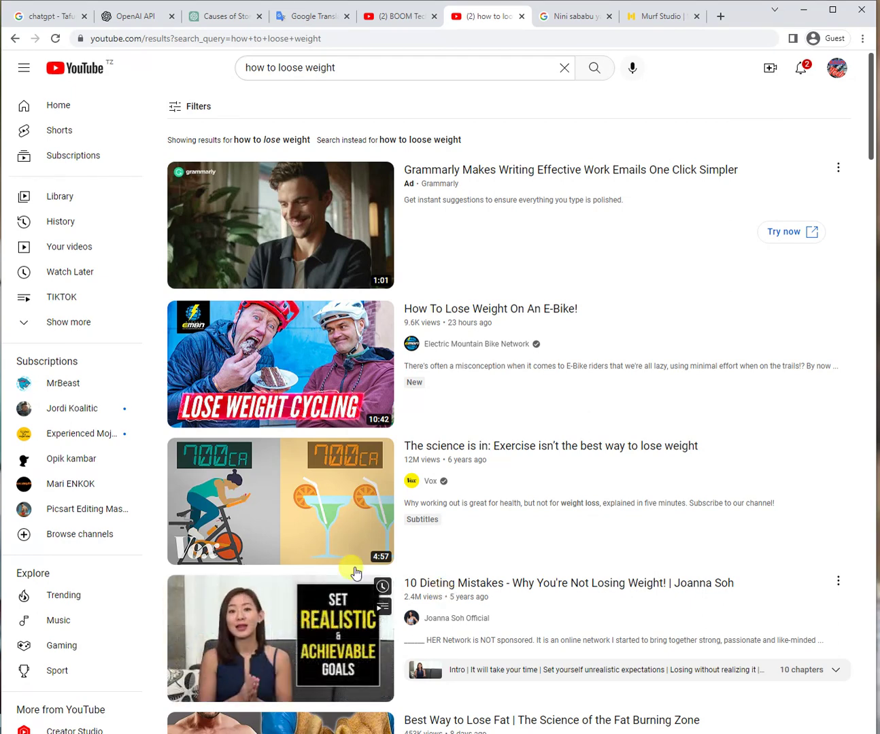
Step: Copy the whole search query "how to loose weight" from YouTube's search field
{"action": "left_click", "coordinate": [348, 65]}
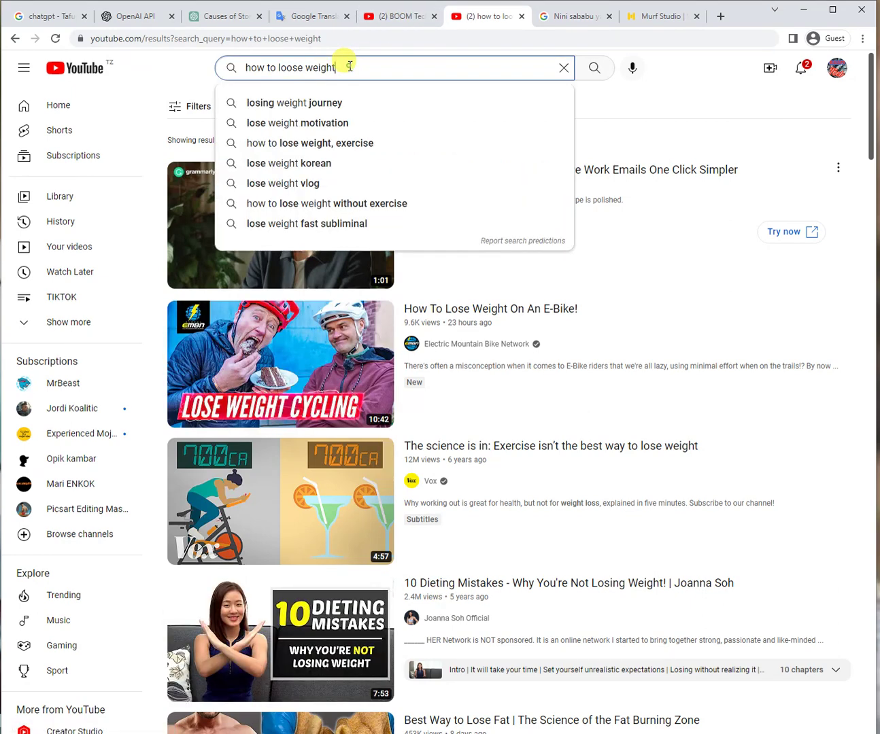
{"action": "double_click", "coordinate": [349, 66]}
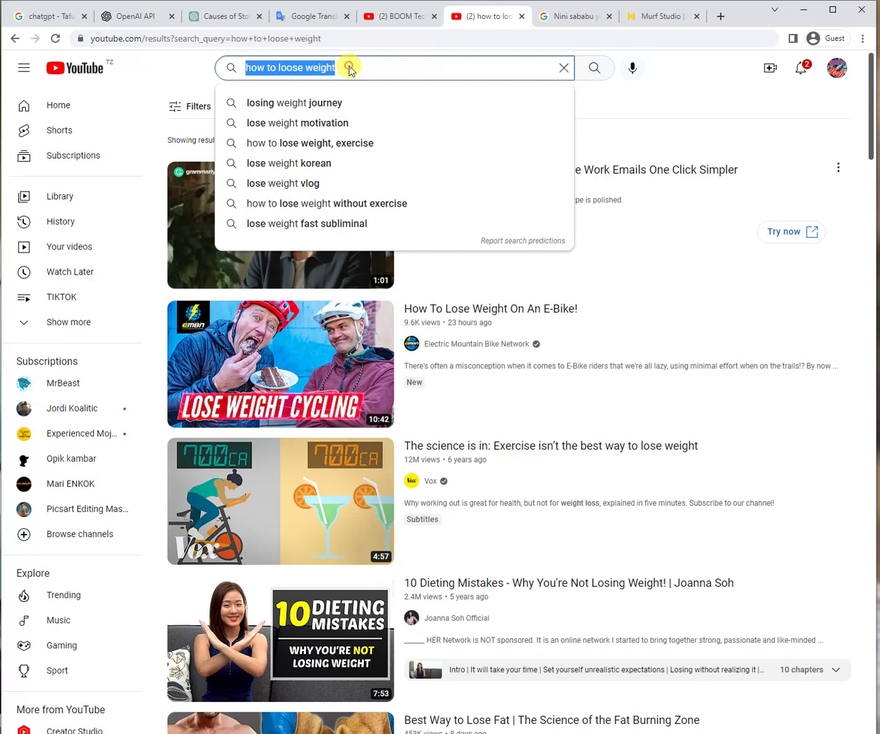
{"action": "right_click", "coordinate": [343, 66]}
{"action": "left_click", "coordinate": [388, 113]}
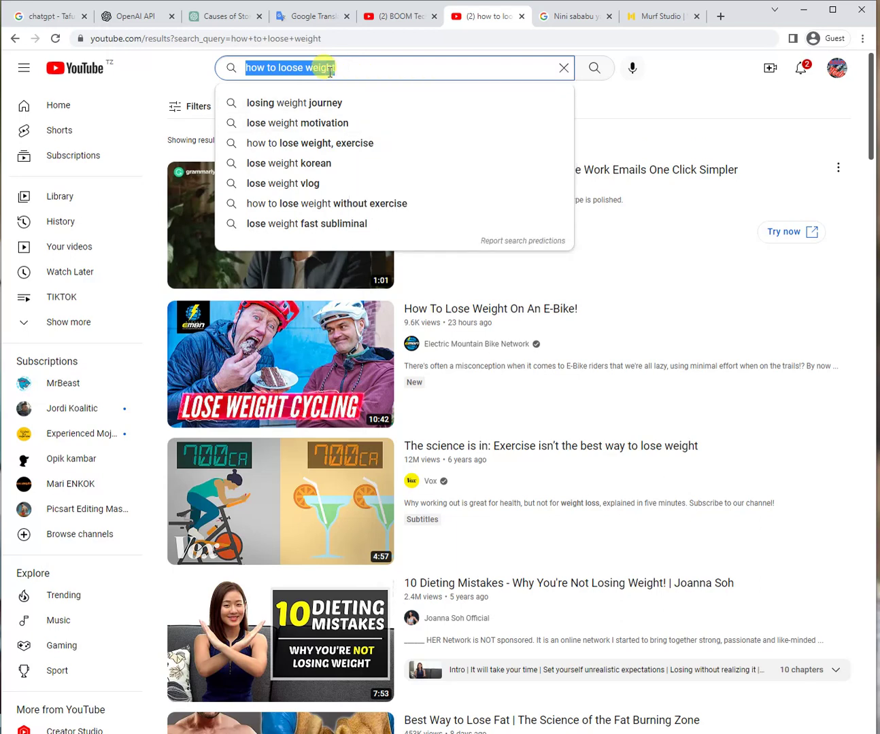
Step: Switch to ChatGPT and submit the copied query "how to loose weight" as a new prompt
{"action": "left_click", "coordinate": [228, 17]}
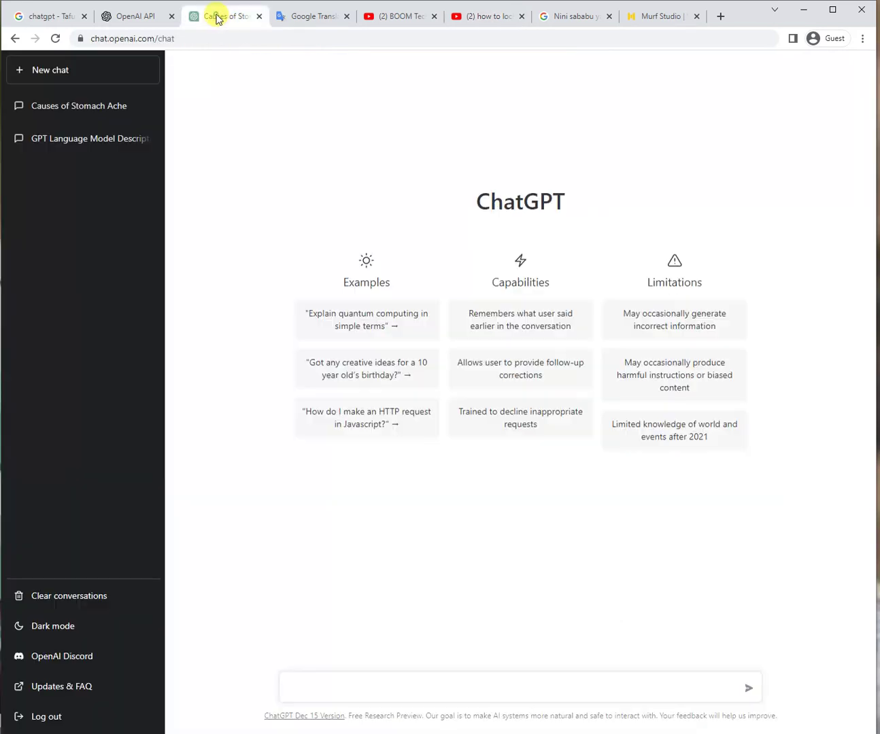
{"action": "right_click", "coordinate": [307, 679]}
{"action": "left_click", "coordinate": [356, 596]}
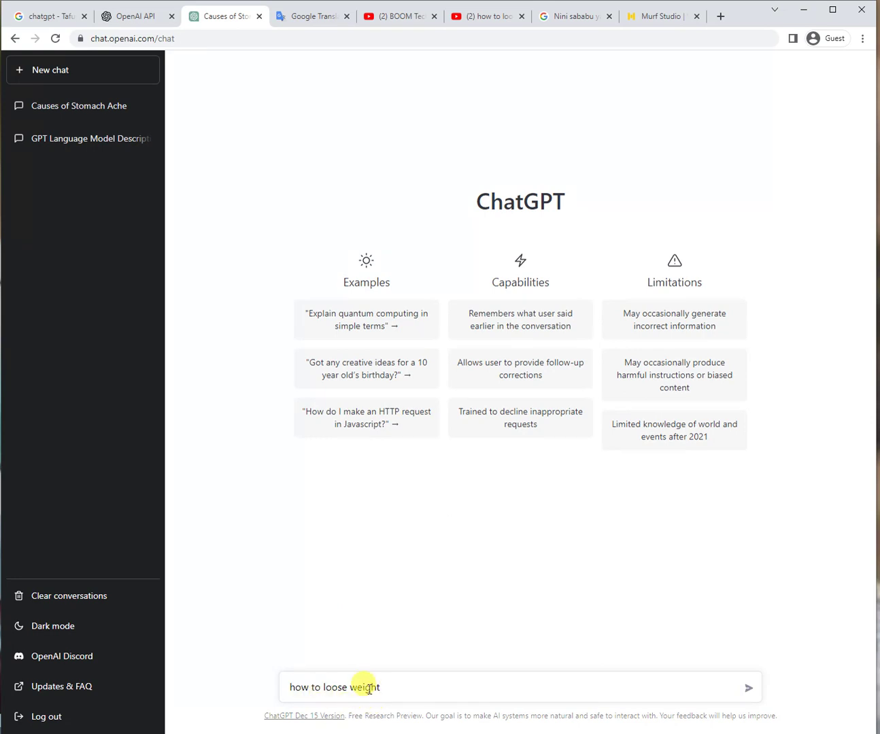
{"action": "key", "text": "Return"}
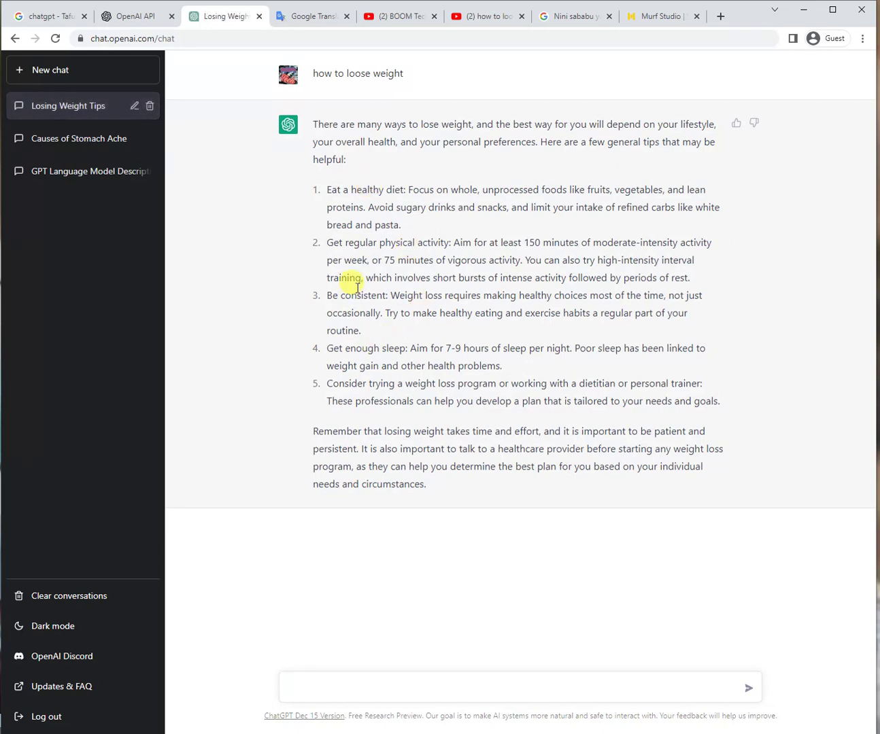
Step: Copy ChatGPT's entire weight-loss answer, from the opening sentence through the closing paragraph
{"action": "left_click_drag", "start_coordinate": [430, 486], "coordinate": [310, 126]}
{"action": "right_click", "coordinate": [318, 126]}
{"action": "left_click", "coordinate": [347, 135]}
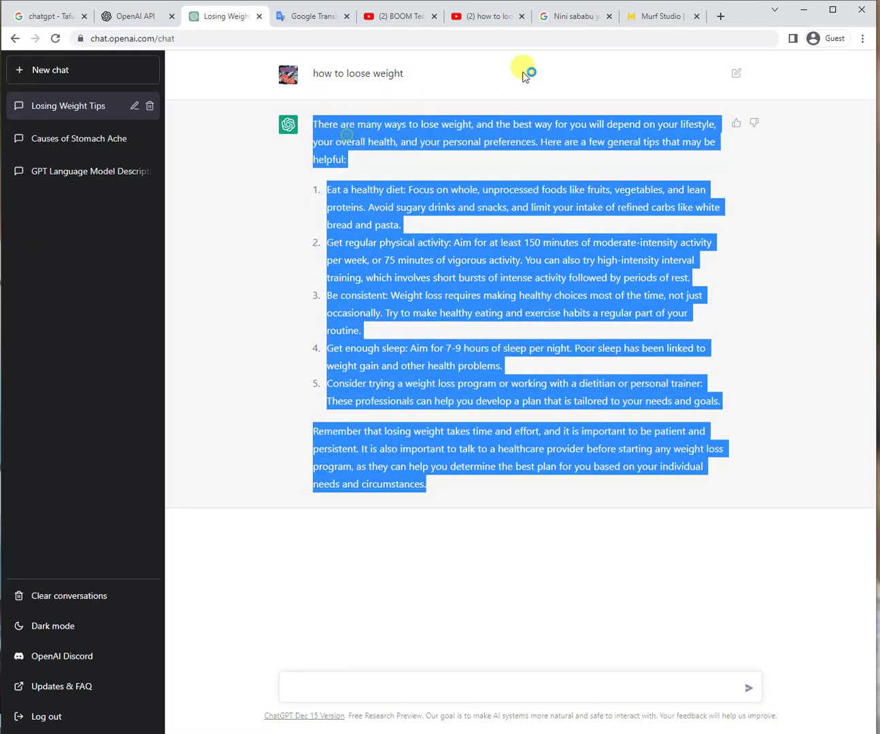
Step: Return to the Google results and replace the stomach-ache query with a search for "text to voice"
{"action": "left_click", "coordinate": [560, 16]}
{"action": "triple_click", "coordinate": [293, 84]}
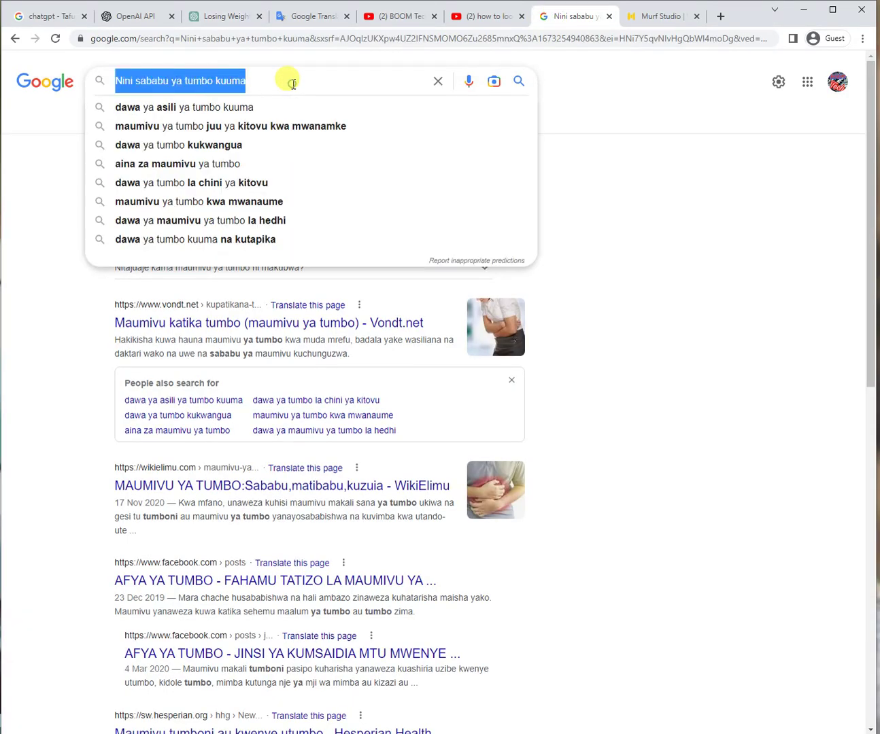
{"action": "key", "text": "BackSpace"}
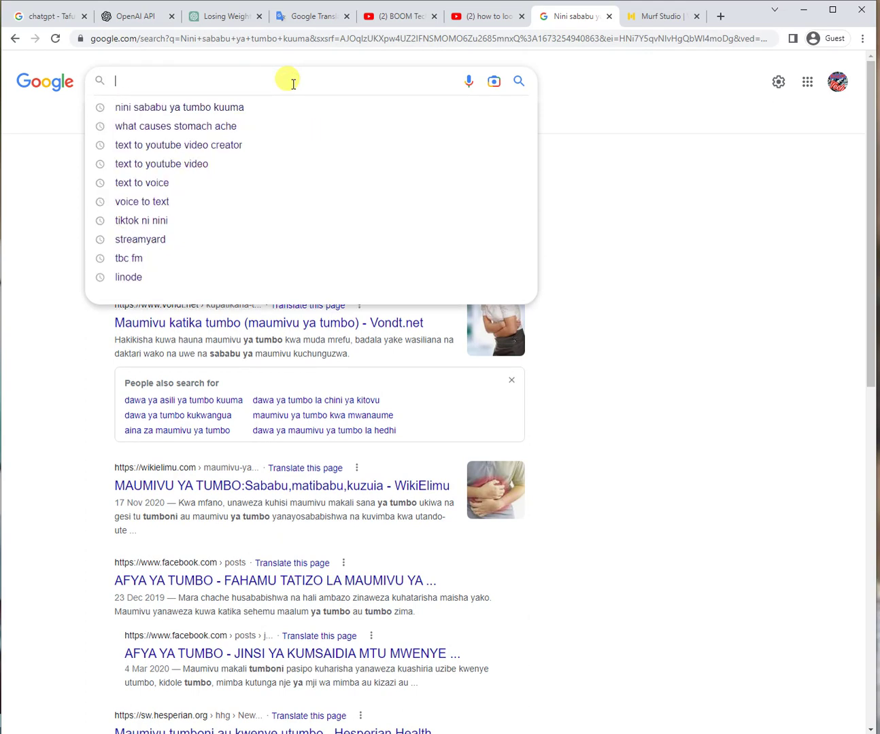
{"action": "type", "text": "text "}
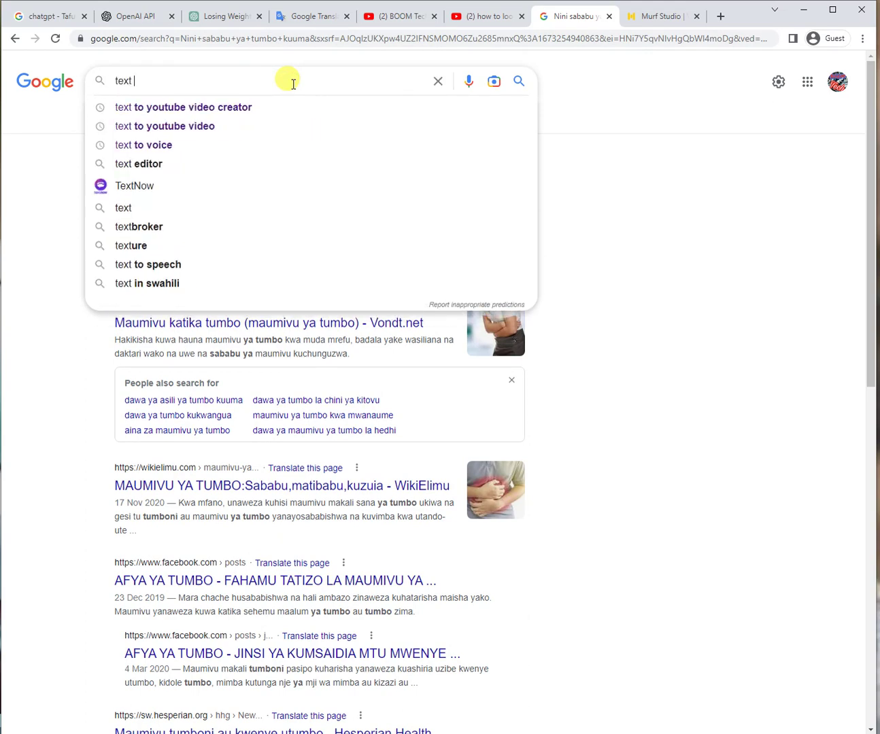
{"action": "type", "text": "to v"}
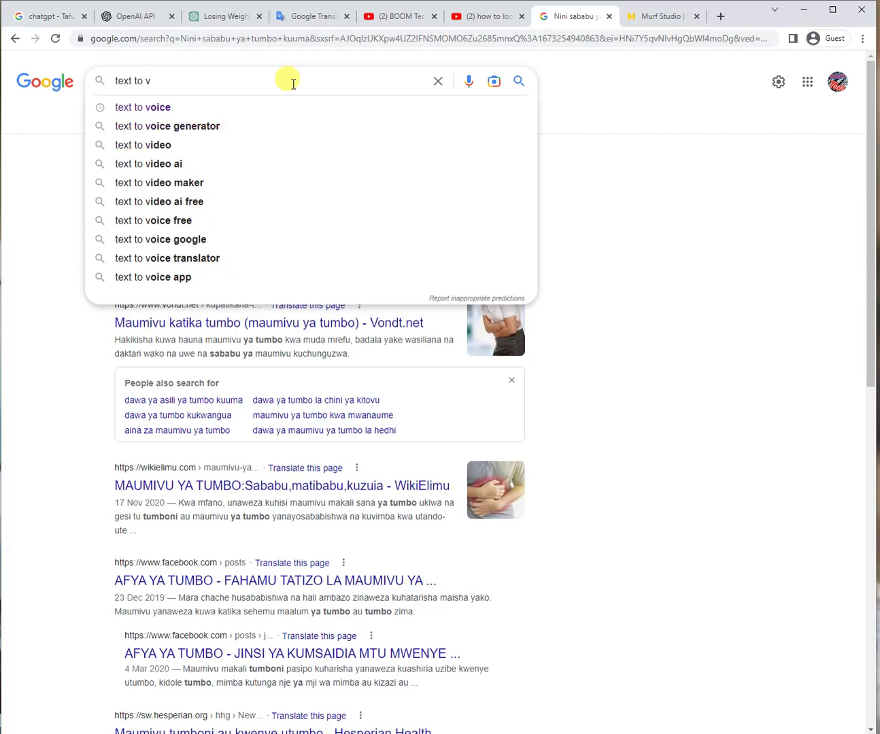
{"action": "type", "text": "oice"}
{"action": "key", "text": "Return"}
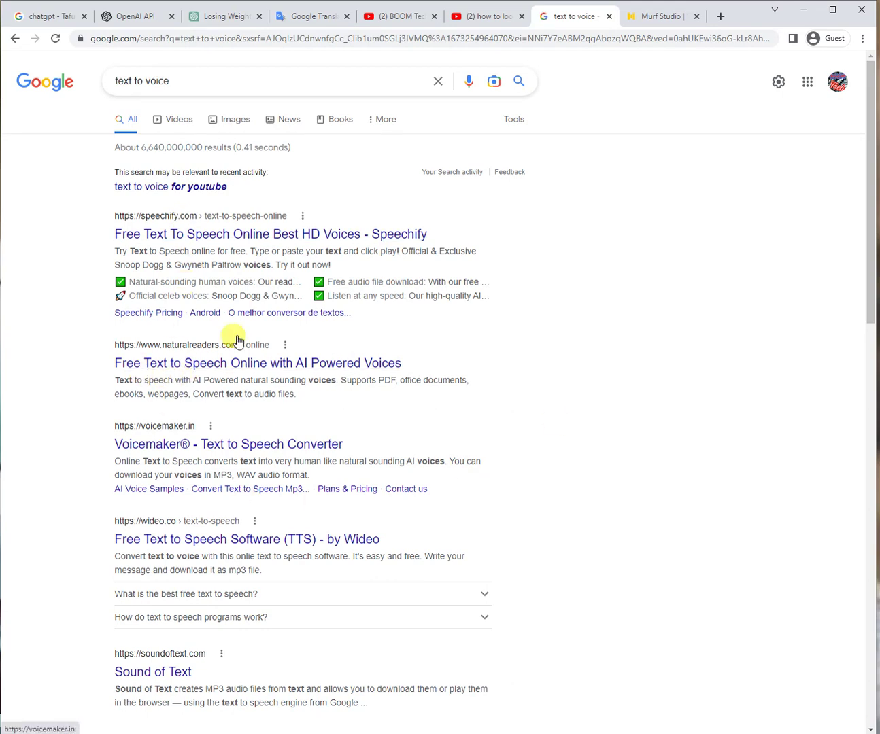
Step: Open the Speechify text-to-speech result, look over its sample text, and briefly play and pause the reading
{"action": "left_click", "coordinate": [181, 237]}
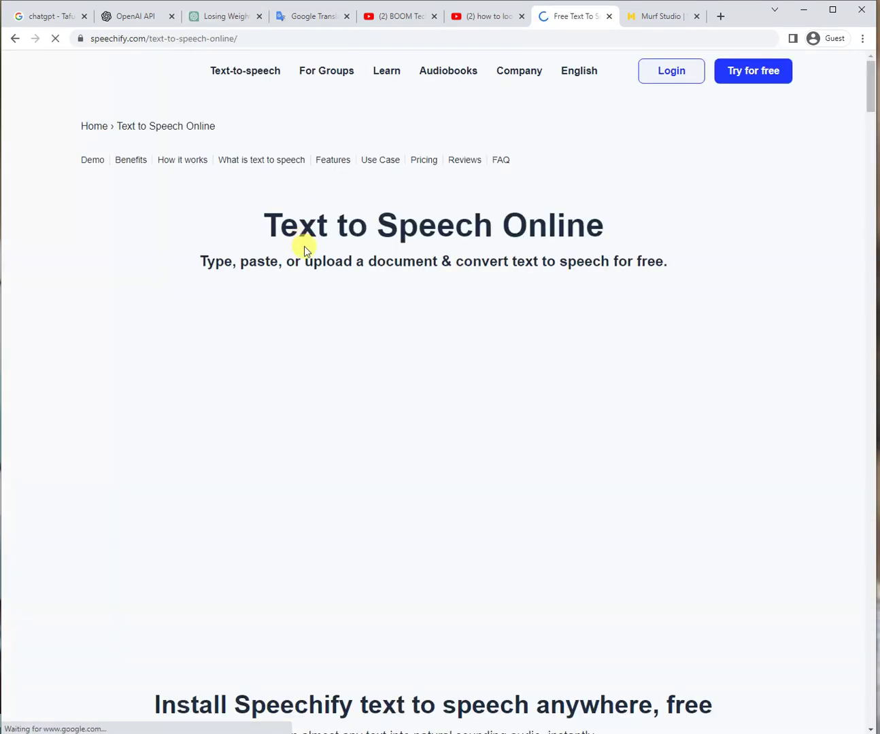
{"action": "left_click_drag", "start_coordinate": [308, 236], "coordinate": [471, 234]}
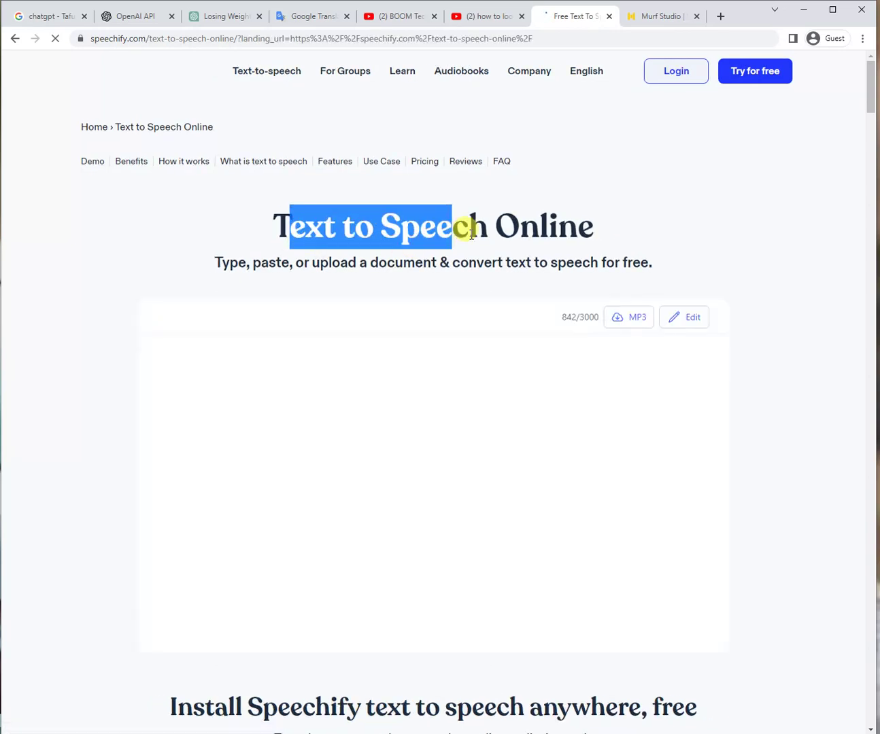
{"action": "left_click", "coordinate": [432, 320]}
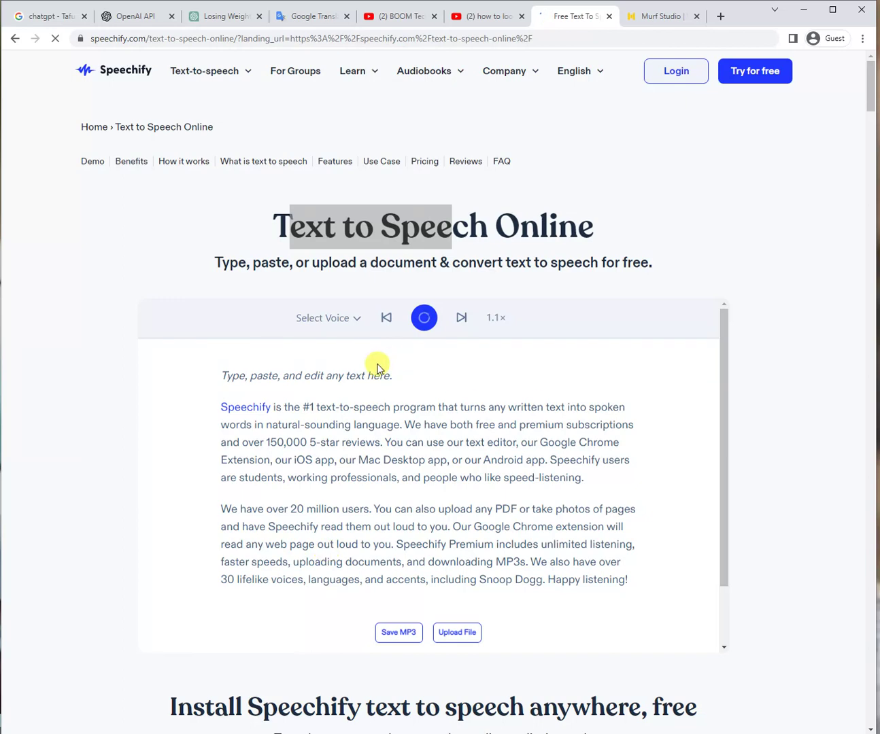
{"action": "scroll", "coordinate": [238, 495], "scroll_direction": "down", "scroll_amount": 1}
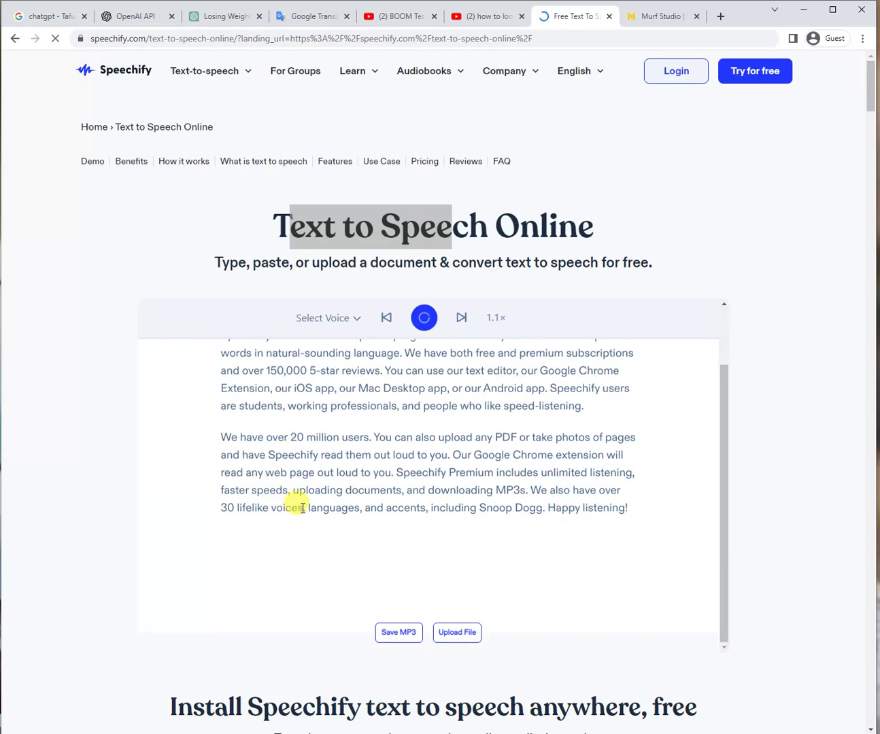
{"action": "scroll", "coordinate": [302, 507], "scroll_direction": "up", "scroll_amount": 1}
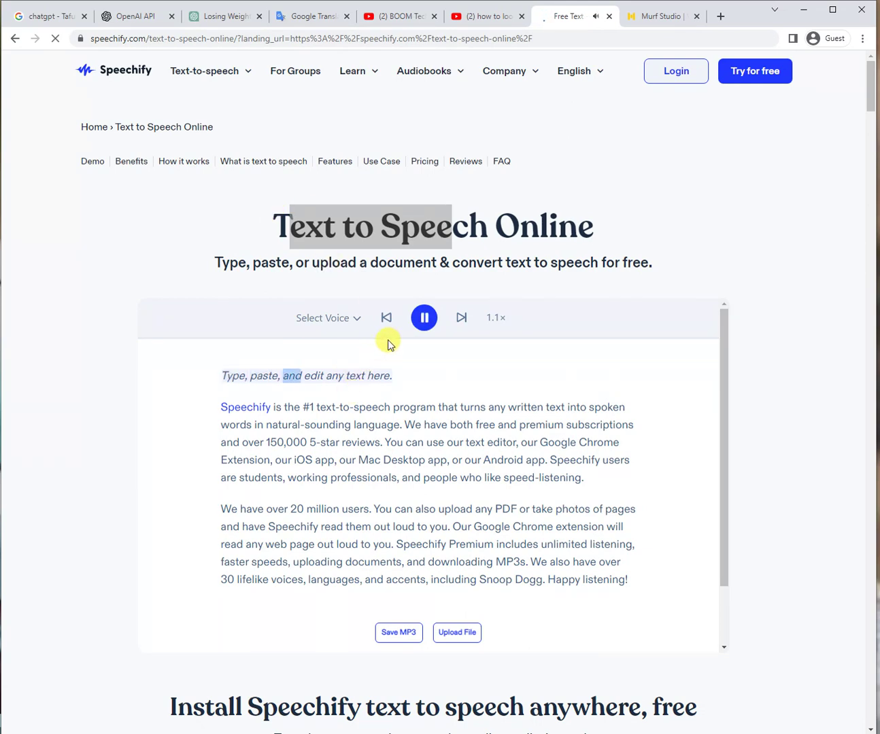
{"action": "left_click", "coordinate": [424, 317]}
Step: Switch to Murf Studio and answer the type-of-work question with Content Creator
{"action": "left_click", "coordinate": [661, 15]}
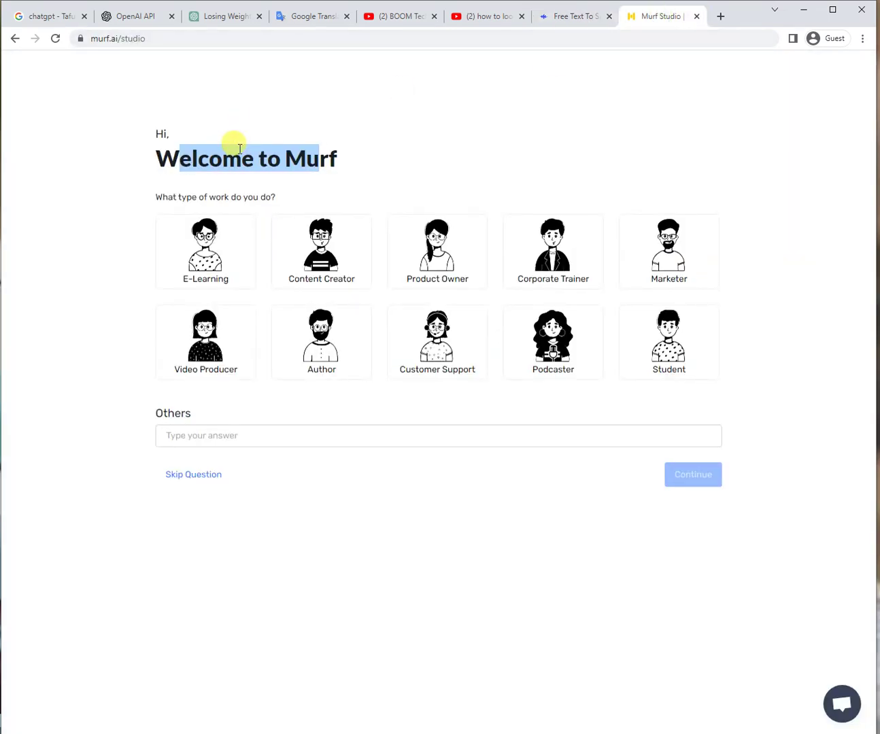
{"action": "double_click", "coordinate": [299, 173]}
{"action": "left_click", "coordinate": [290, 166]}
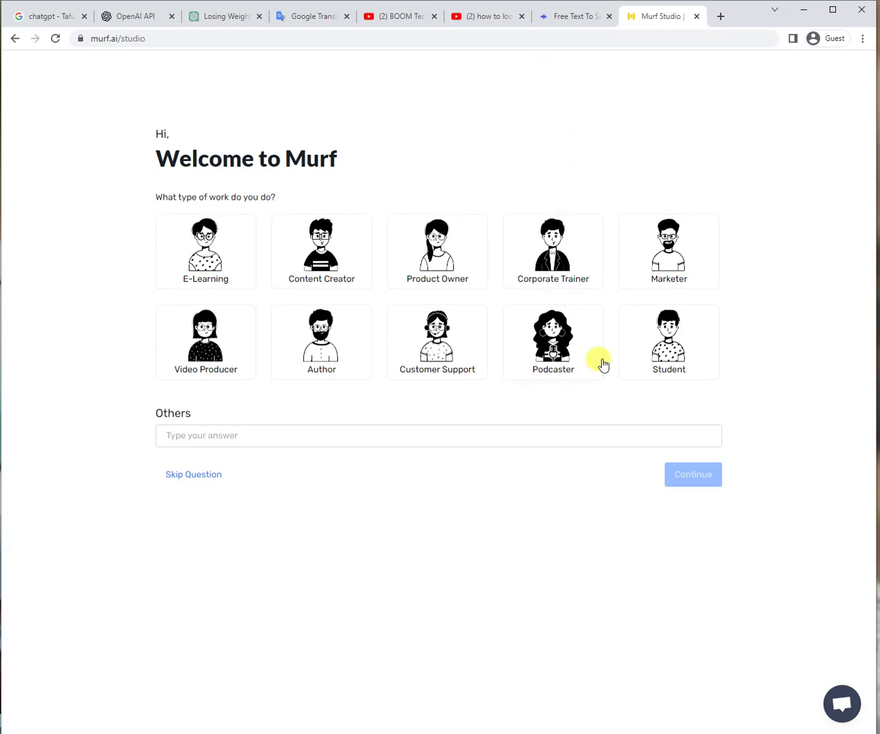
{"action": "left_click", "coordinate": [316, 275]}
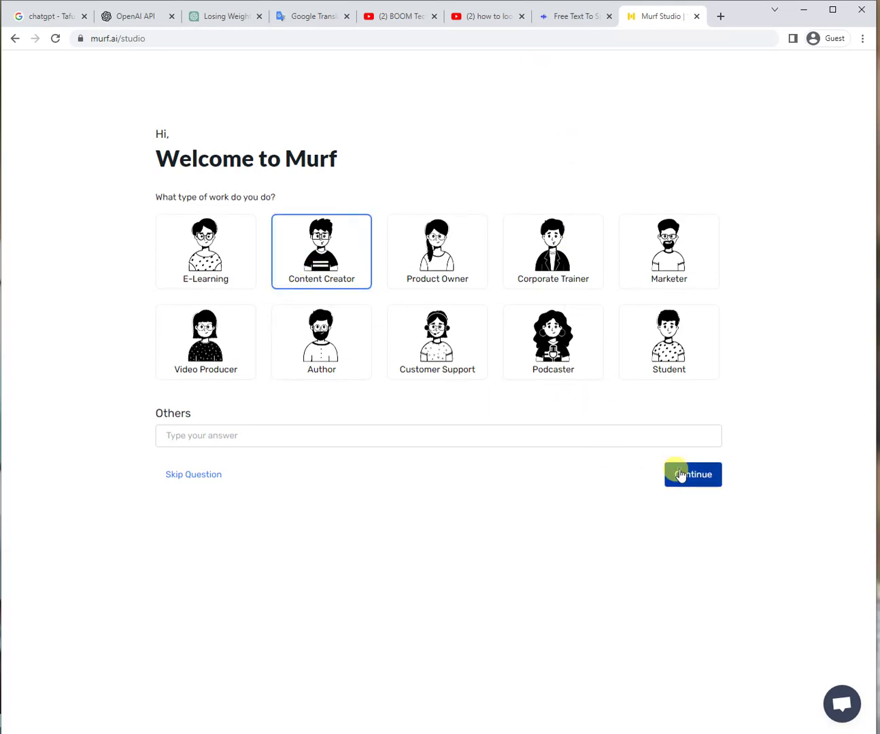
{"action": "left_click", "coordinate": [678, 474]}
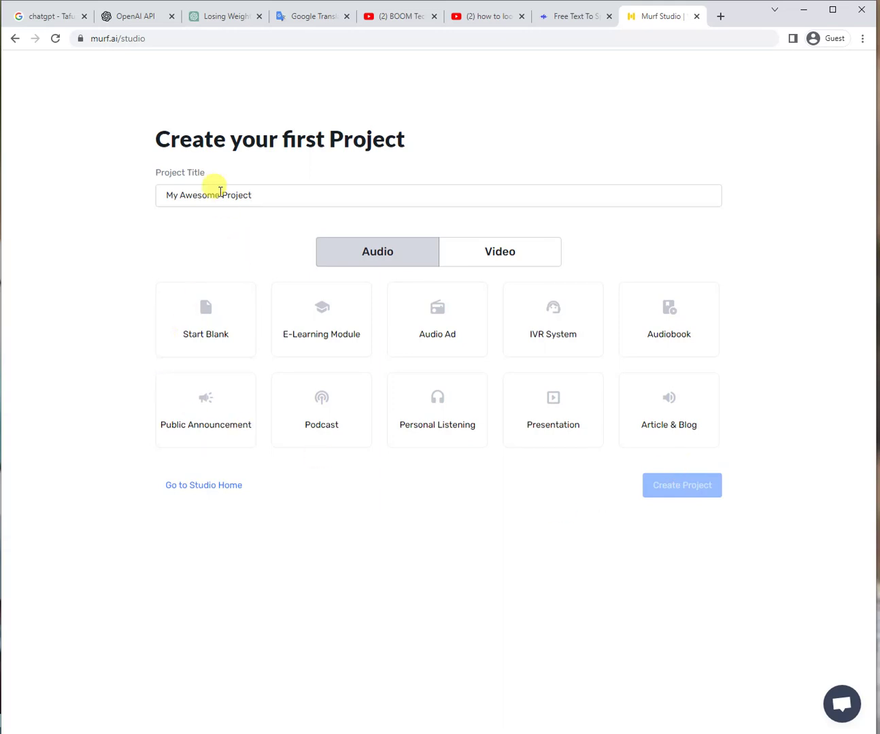
Step: Replace the default Murf project title with "loose weight"
{"action": "triple_click", "coordinate": [190, 193]}
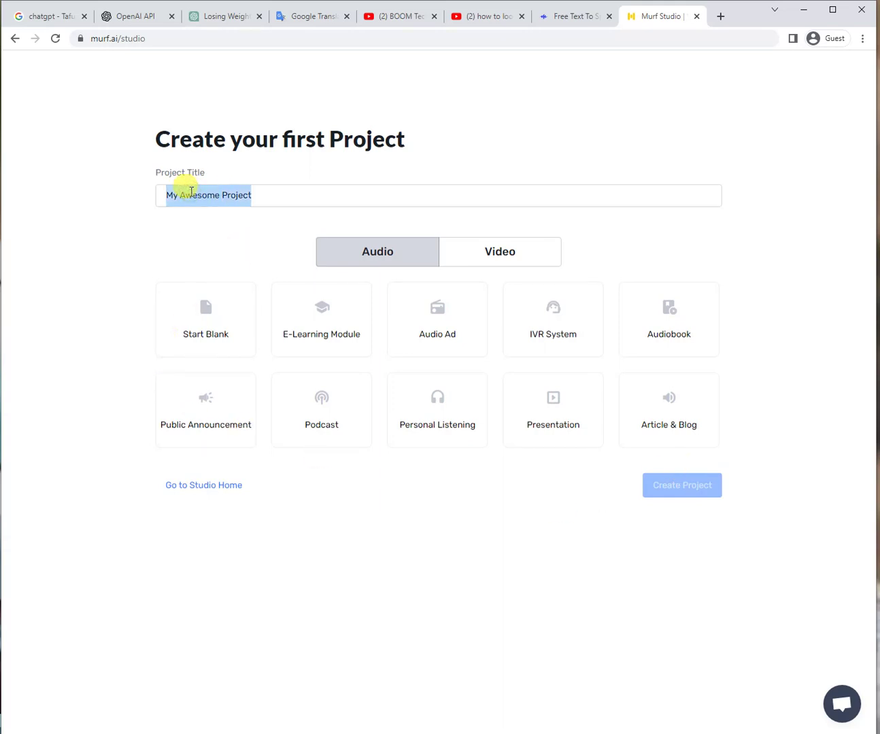
{"action": "key", "text": "BackSpace"}
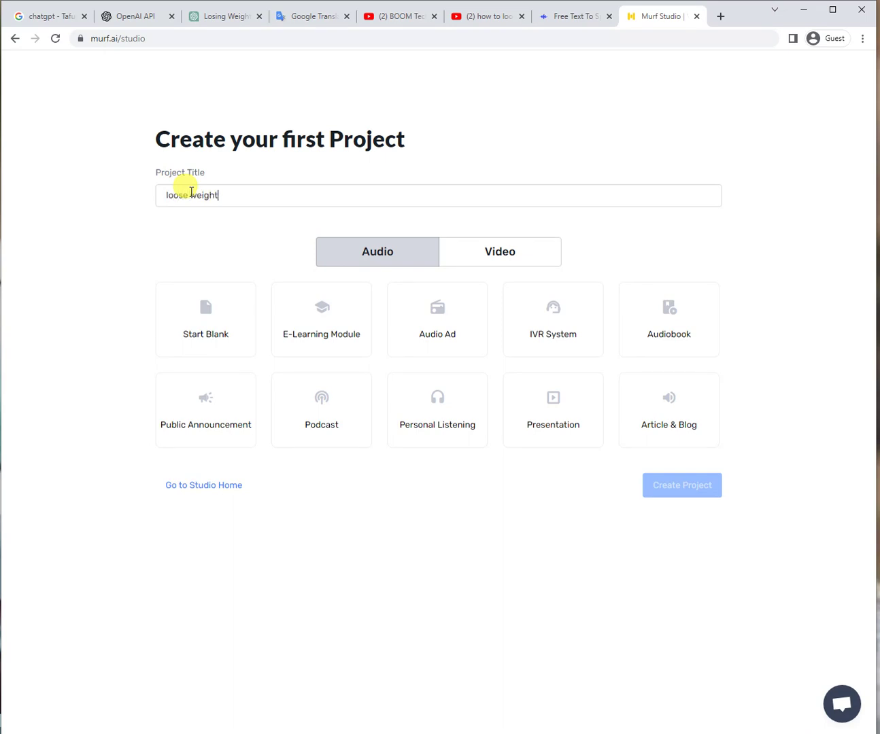
{"action": "type", "text": "loose weight"}
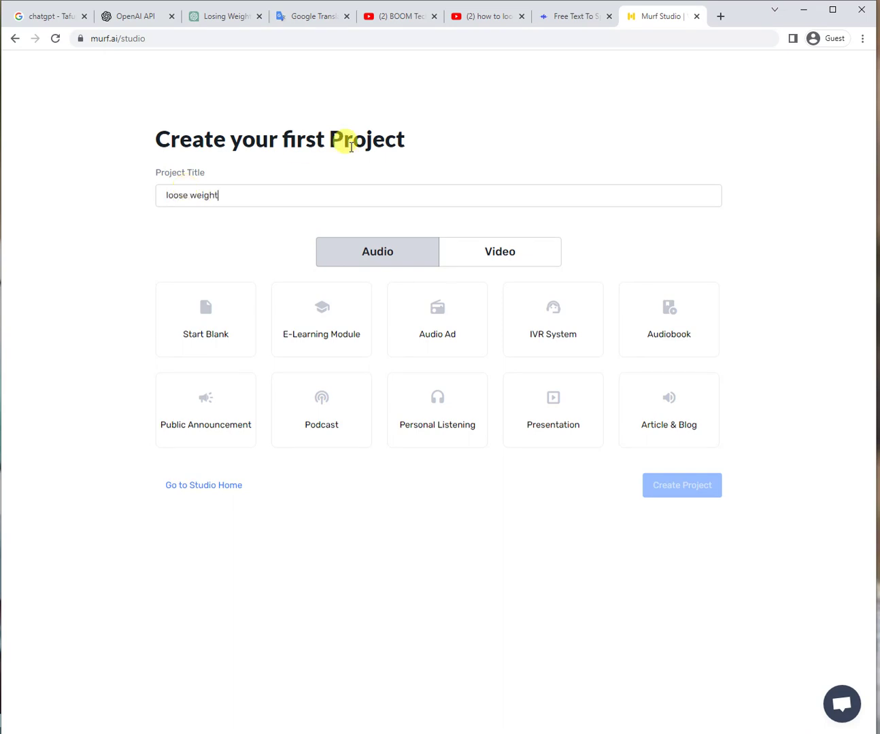
Step: Compare the Audio and Video project types, then create the project as a Training Video
{"action": "left_click", "coordinate": [456, 255]}
{"action": "left_click", "coordinate": [399, 253]}
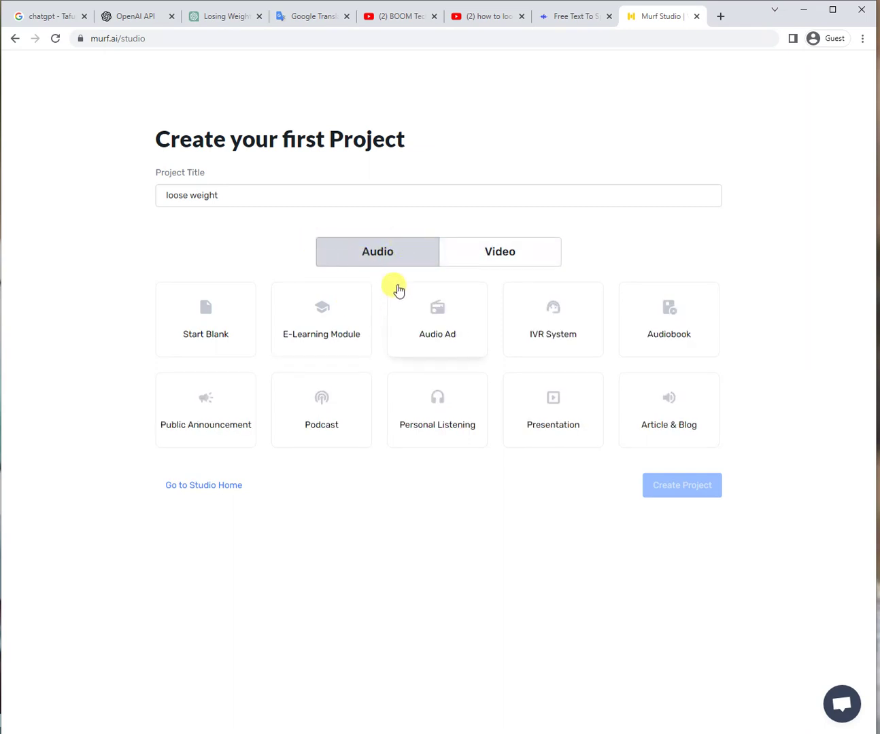
{"action": "left_click", "coordinate": [468, 265]}
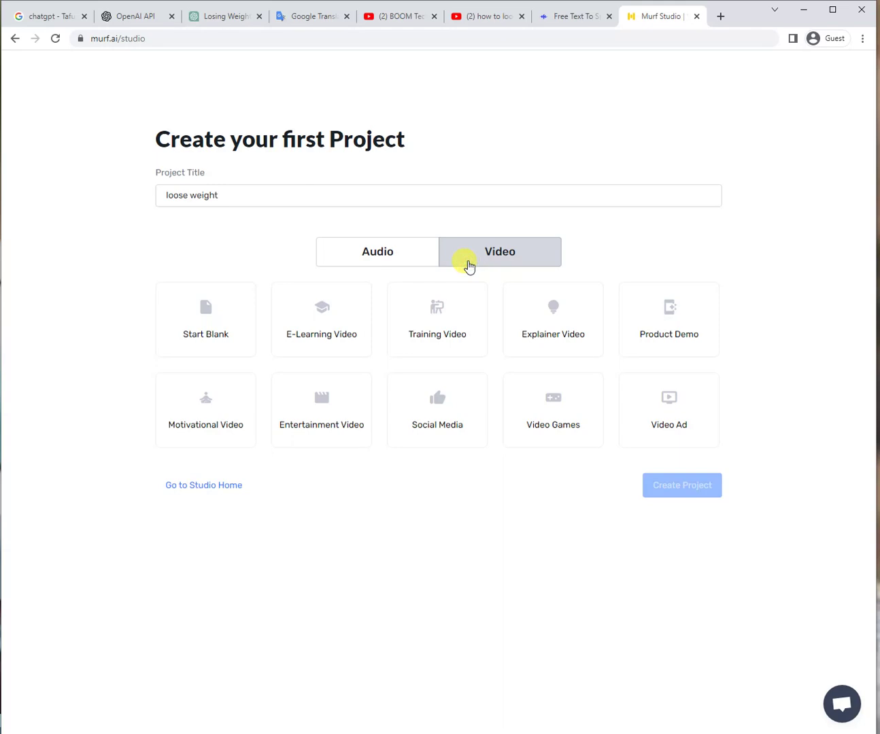
{"action": "left_click", "coordinate": [380, 262]}
{"action": "left_click", "coordinate": [450, 258]}
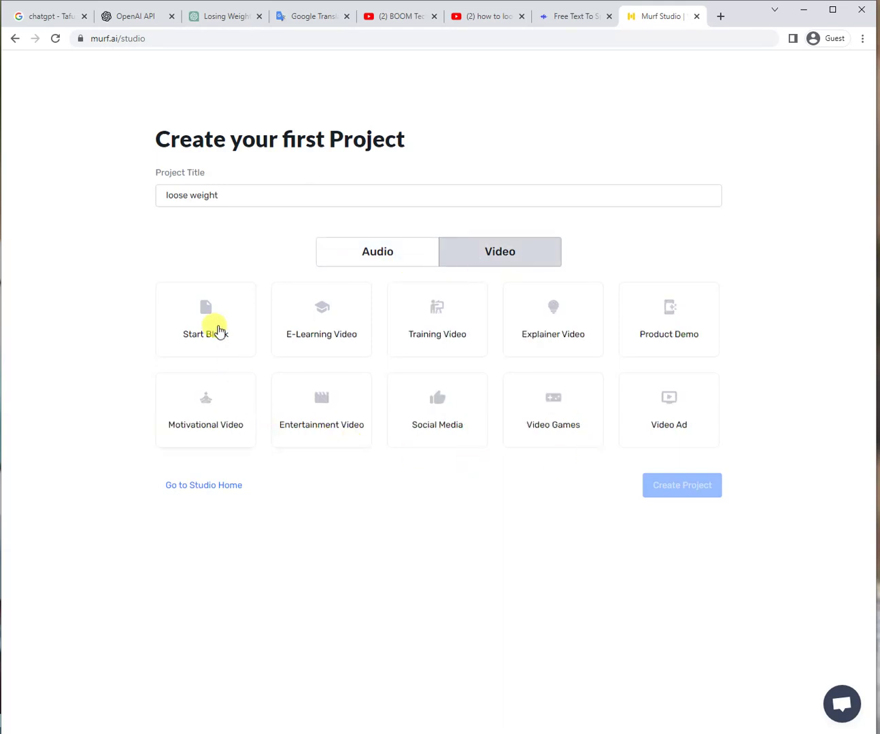
{"action": "left_click", "coordinate": [442, 329]}
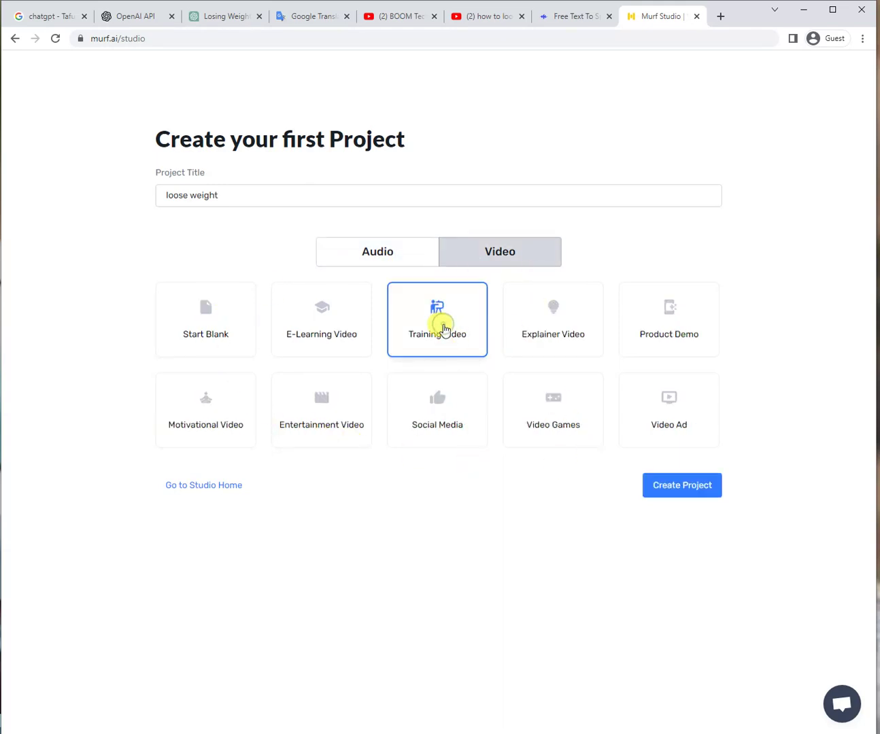
{"action": "left_click", "coordinate": [702, 492]}
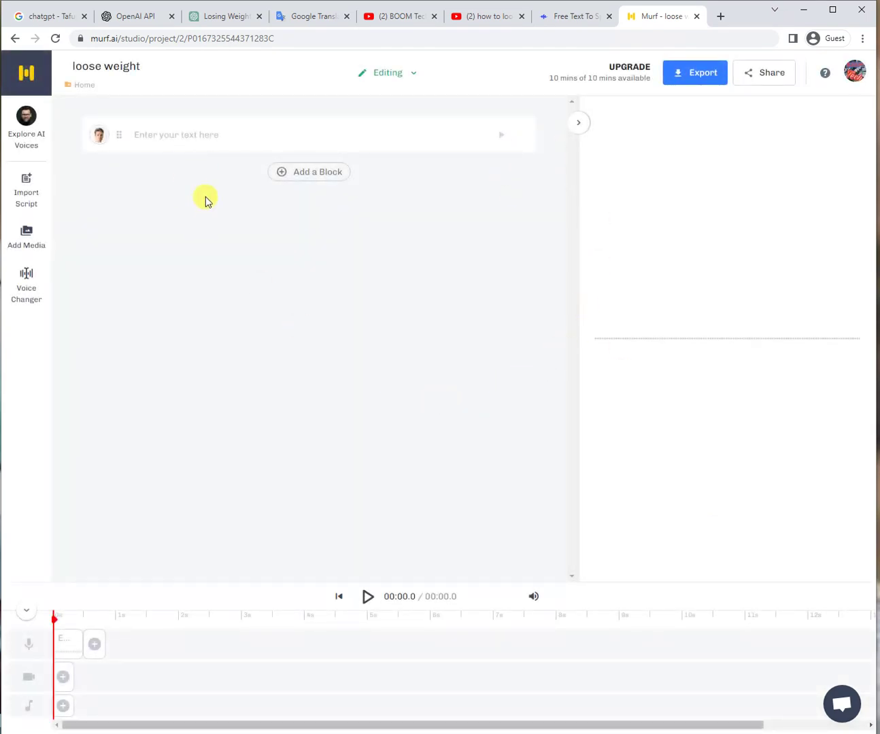
Step: Paste the copied ChatGPT answer into the empty text block as a script split by paragraphs
{"action": "left_click", "coordinate": [163, 135]}
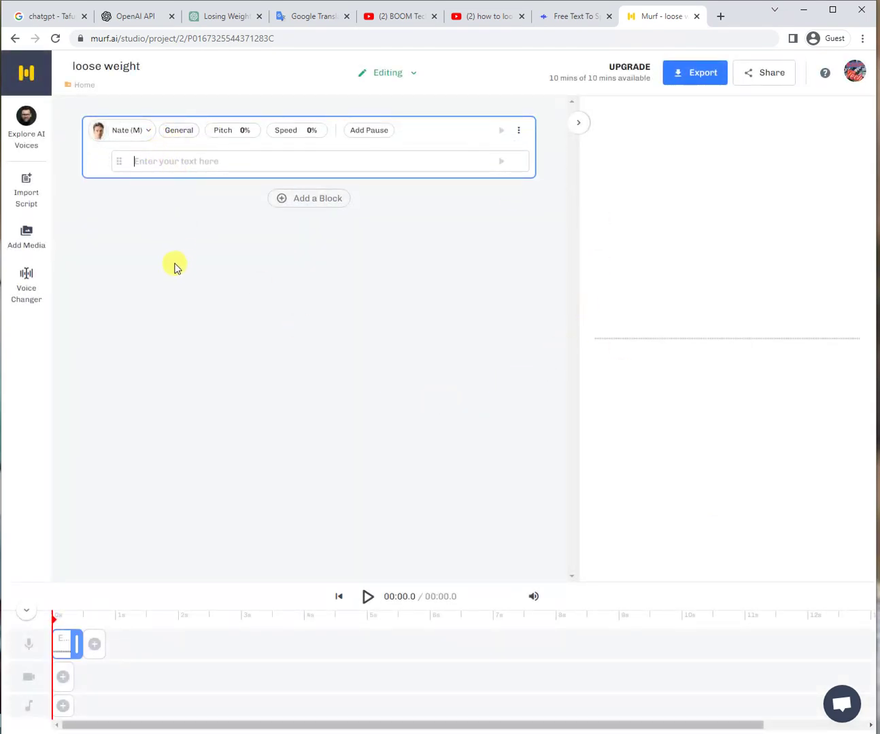
{"action": "right_click", "coordinate": [173, 161]}
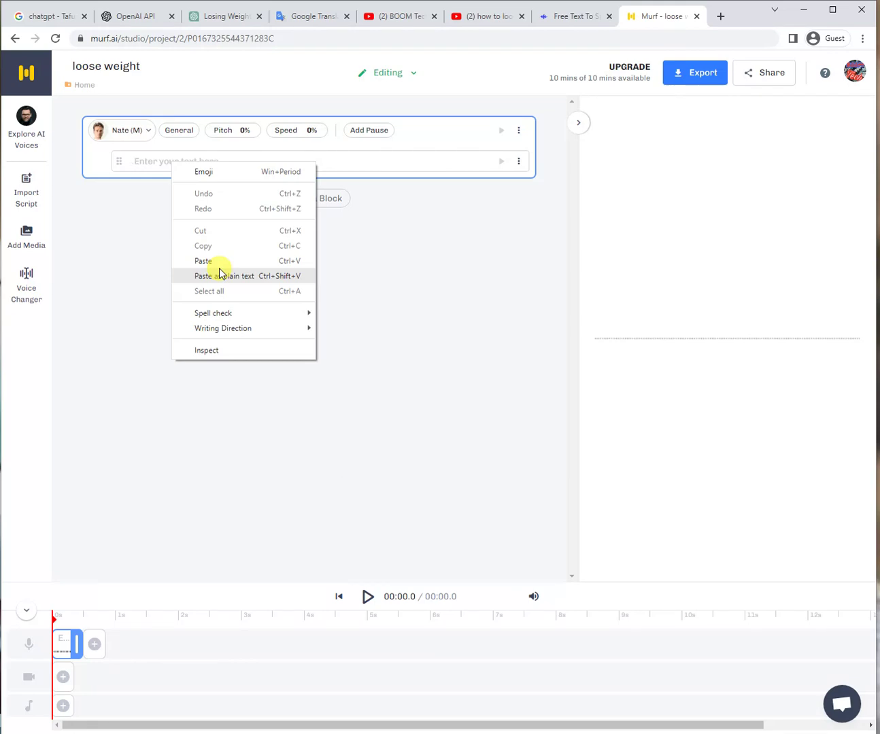
{"action": "left_click", "coordinate": [181, 172]}
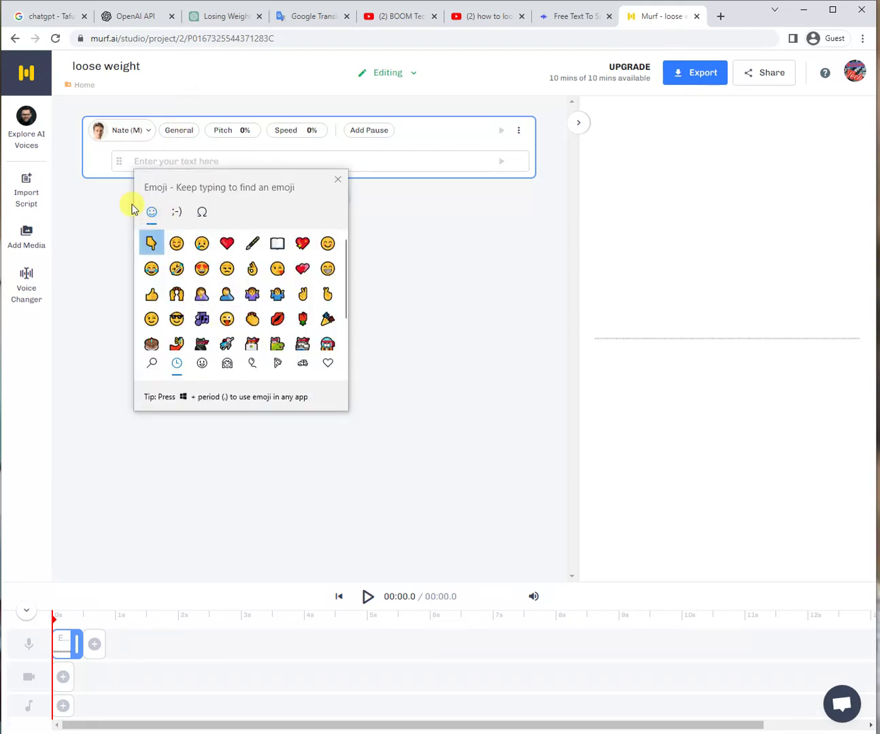
{"action": "left_click", "coordinate": [133, 209]}
{"action": "right_click", "coordinate": [149, 164]}
{"action": "left_click", "coordinate": [183, 261]}
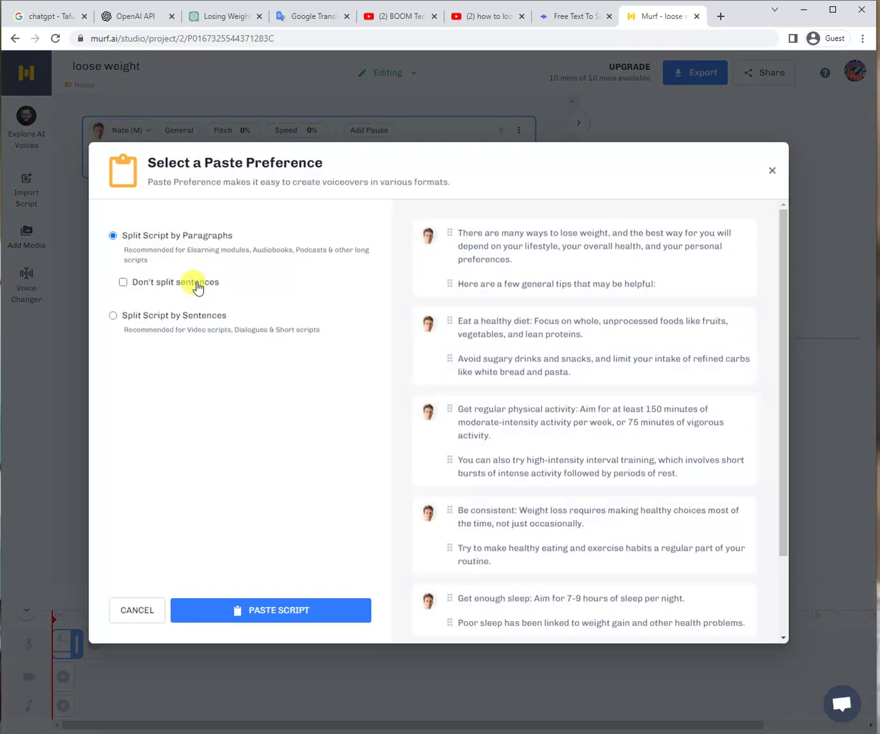
{"action": "left_click", "coordinate": [239, 608]}
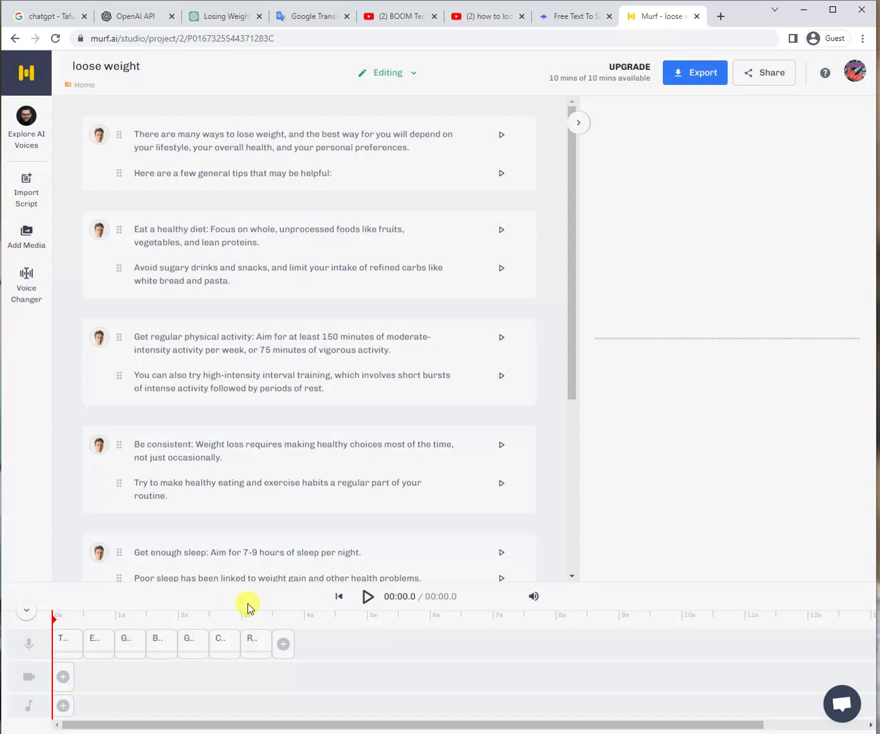
Step: Review the pasted script blocks down to the closing paragraph and return to the first block
{"action": "left_click", "coordinate": [248, 605]}
{"action": "scroll", "coordinate": [197, 347], "scroll_direction": "up", "scroll_amount": 10}
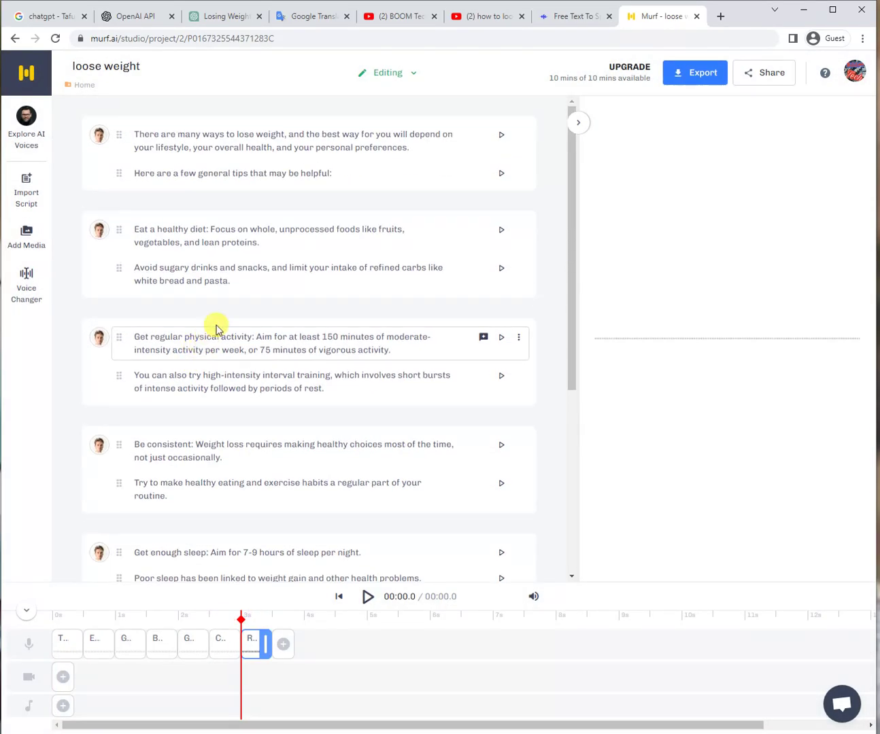
{"action": "scroll", "coordinate": [234, 359], "scroll_direction": "up", "scroll_amount": 10}
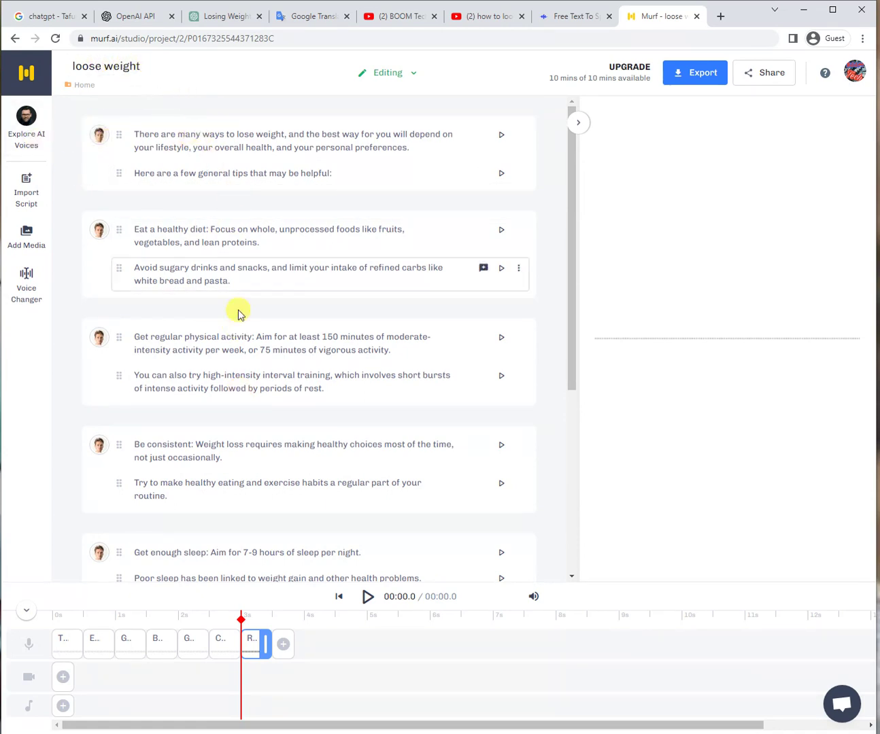
{"action": "scroll", "coordinate": [238, 365], "scroll_direction": "down", "scroll_amount": 5}
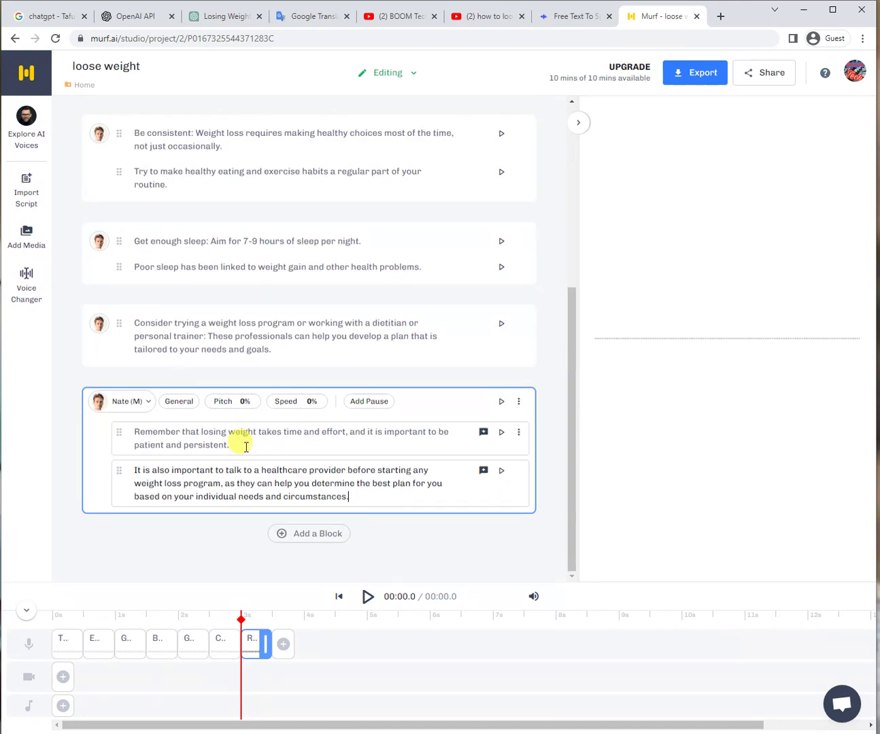
{"action": "scroll", "coordinate": [246, 446], "scroll_direction": "up", "scroll_amount": 5}
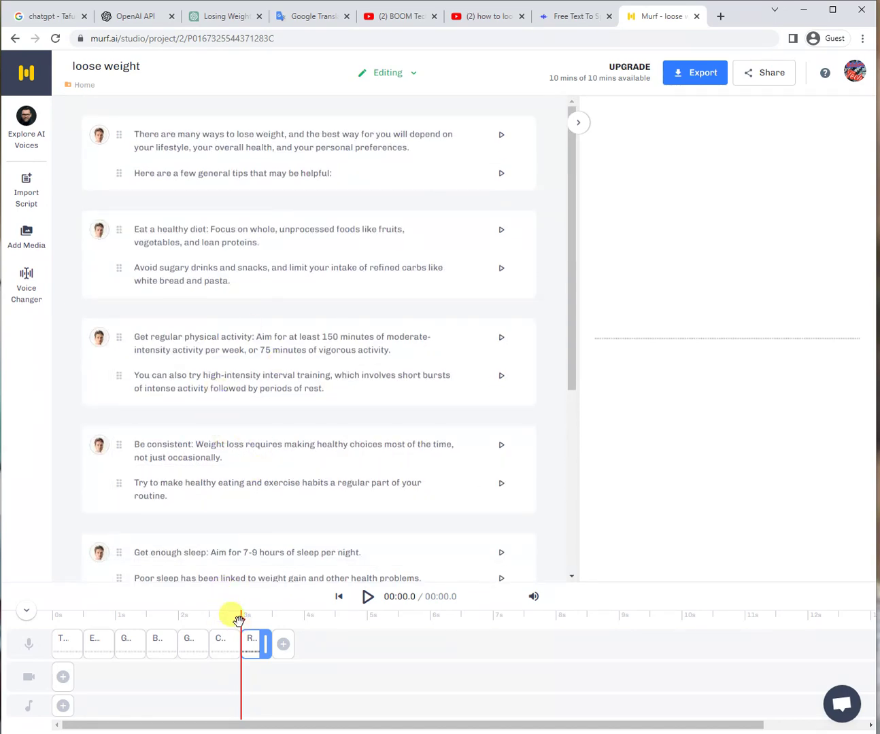
Step: Generate the voiceover preview from the beginning of the timeline, listen to the first script blocks, and pause playback
{"action": "left_click_drag", "start_coordinate": [238, 620], "coordinate": [40, 620]}
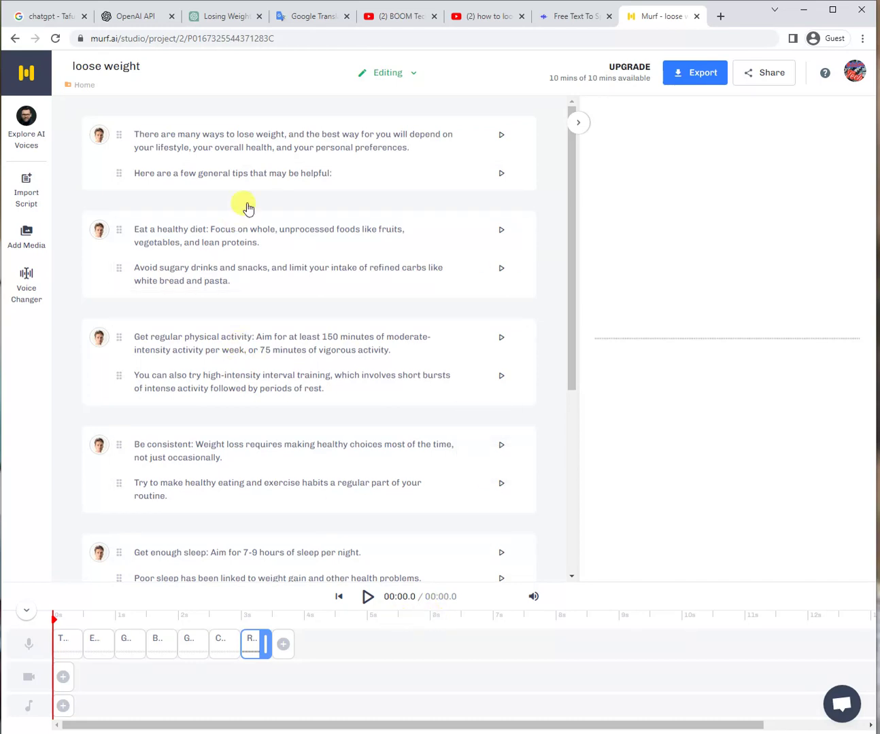
{"action": "left_click", "coordinate": [369, 598]}
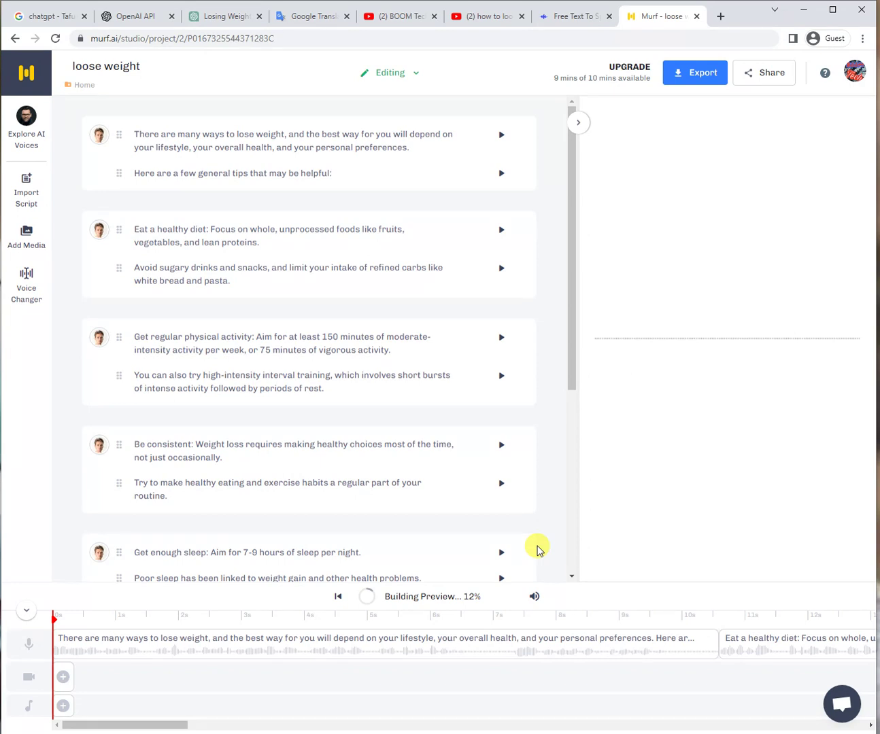
{"action": "left_click", "coordinate": [369, 599]}
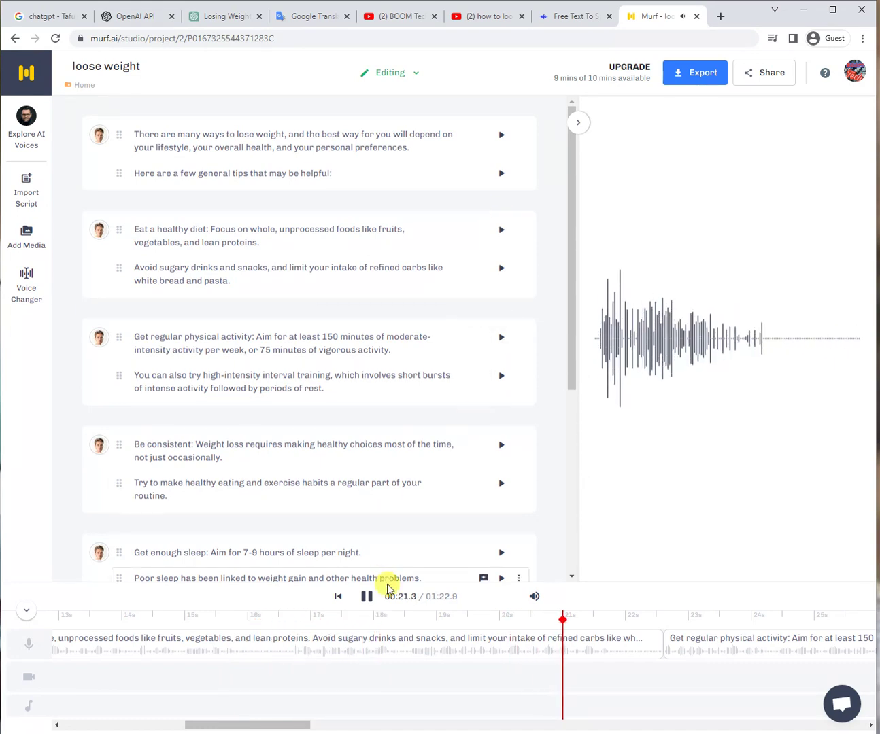
{"action": "left_click", "coordinate": [366, 597]}
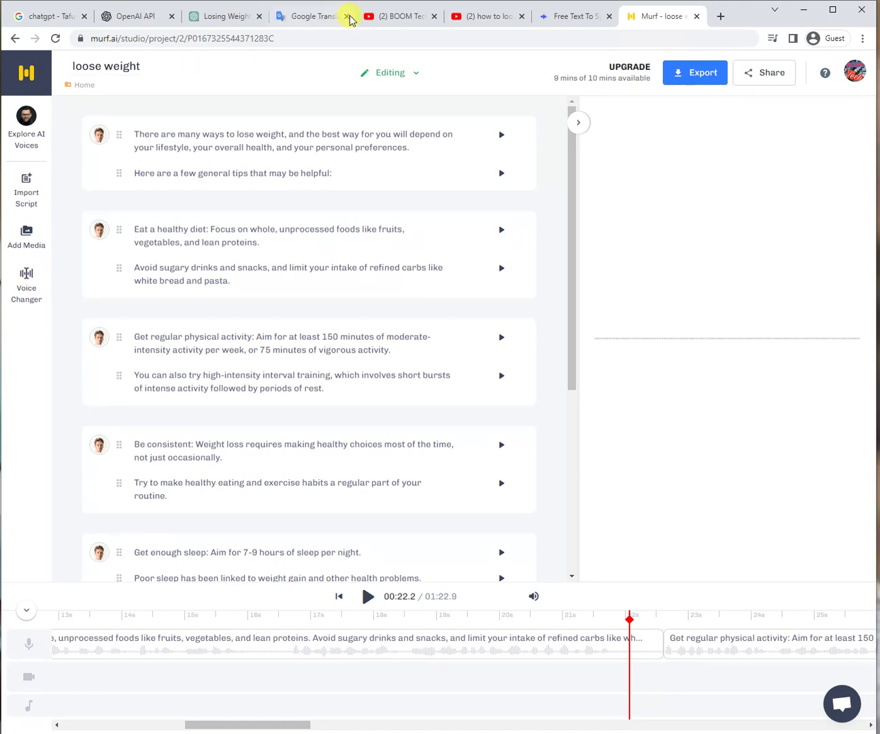
Step: Switch to YouTube and open the video "Whitening in the house in 2 minutes || Your white bleaching nail" from the home feed
{"action": "left_click", "coordinate": [465, 16]}
{"action": "left_click", "coordinate": [388, 19]}
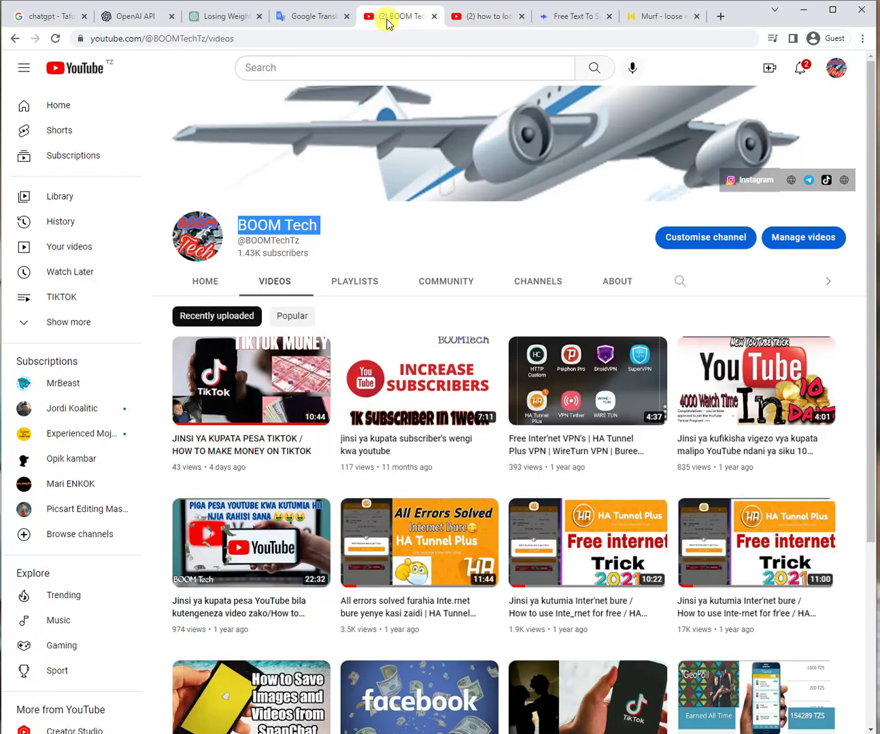
{"action": "left_click", "coordinate": [466, 19]}
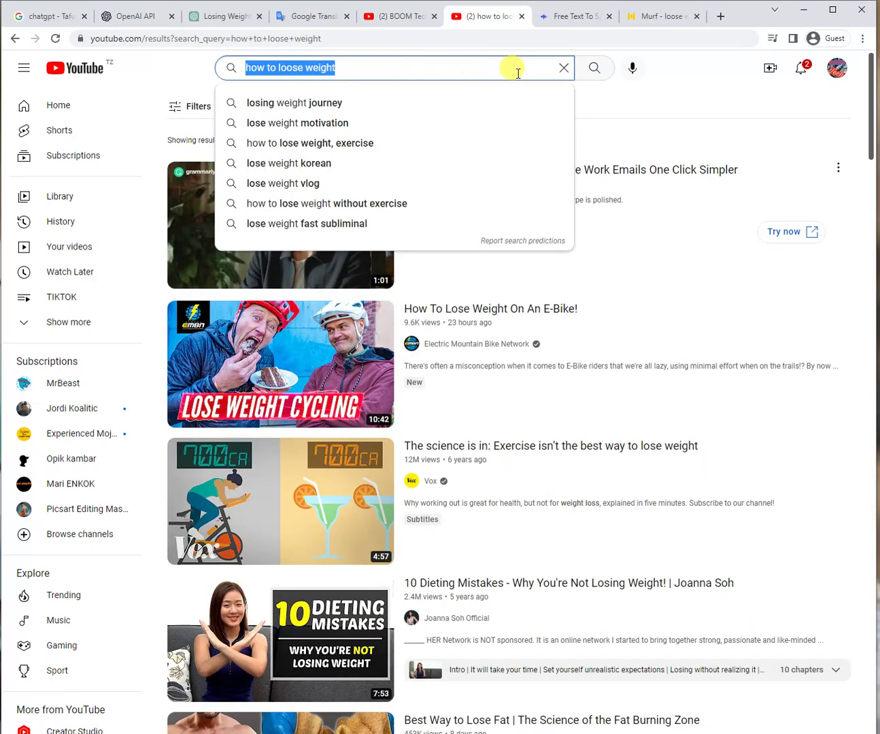
{"action": "left_click", "coordinate": [81, 80]}
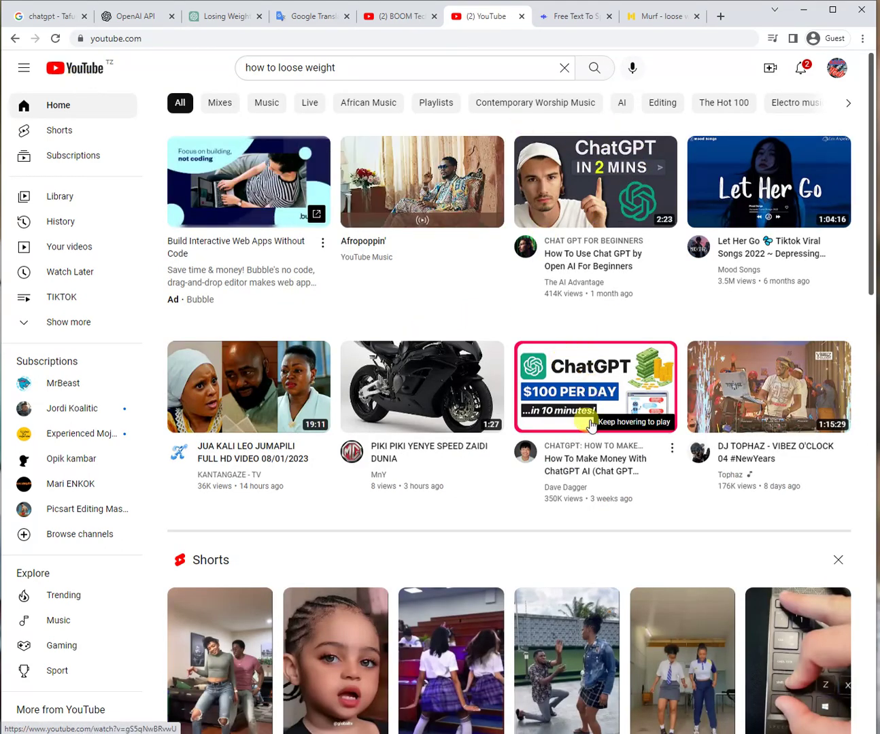
{"action": "scroll", "coordinate": [602, 422], "scroll_direction": "down", "scroll_amount": 9}
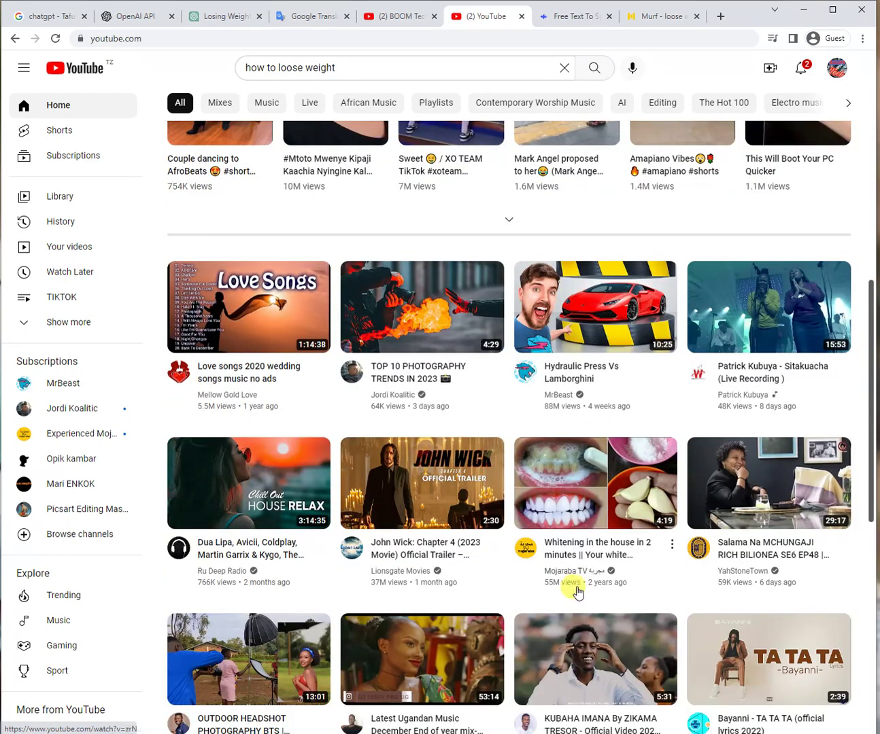
{"action": "scroll", "coordinate": [575, 587], "scroll_direction": "up", "scroll_amount": 6}
{"action": "scroll", "coordinate": [570, 580], "scroll_direction": "down", "scroll_amount": 9}
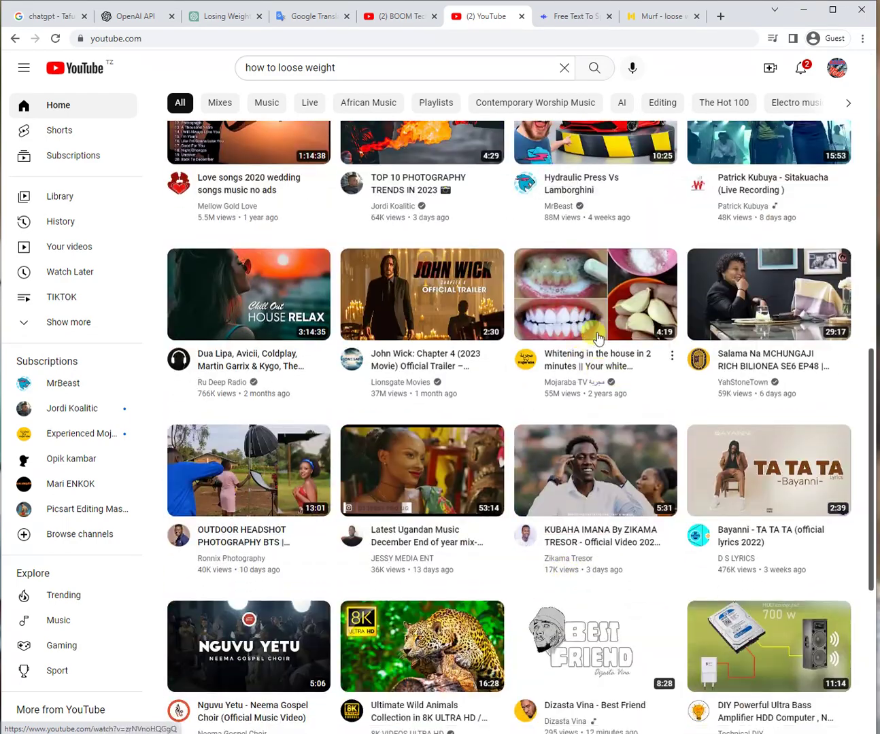
{"action": "left_click", "coordinate": [591, 376]}
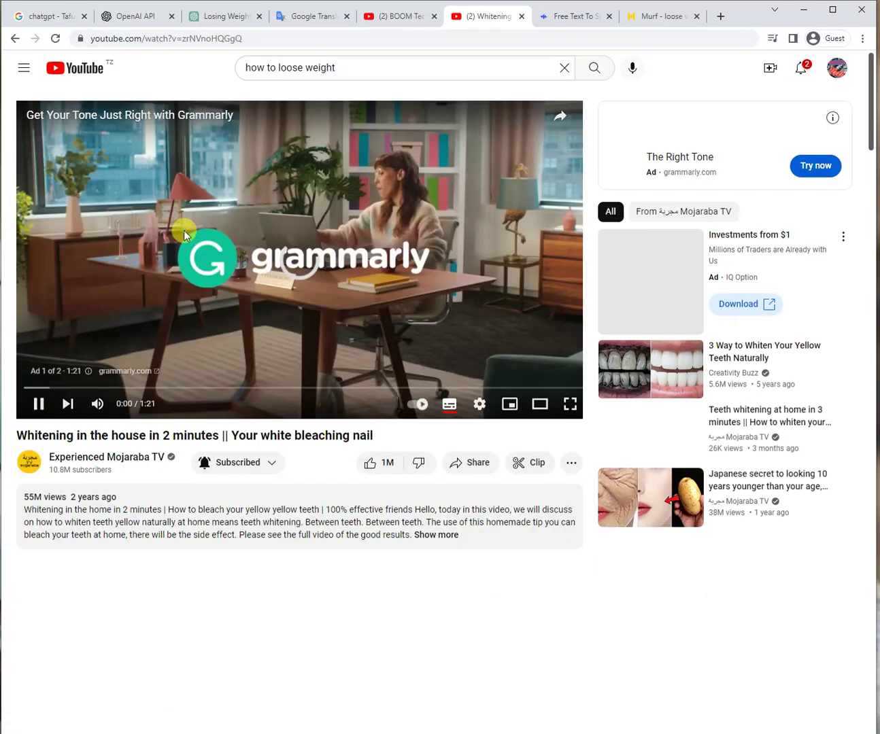
Step: Copy the full title of the whitening video
{"action": "triple_click", "coordinate": [87, 440]}
{"action": "triple_click", "coordinate": [98, 437]}
{"action": "right_click", "coordinate": [102, 437]}
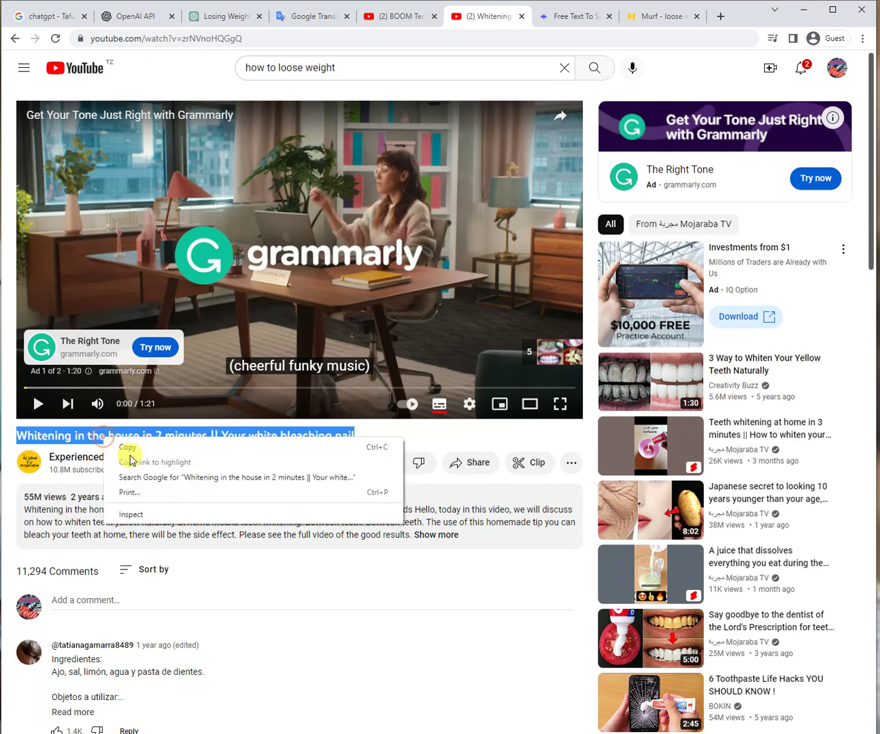
{"action": "left_click", "coordinate": [124, 447]}
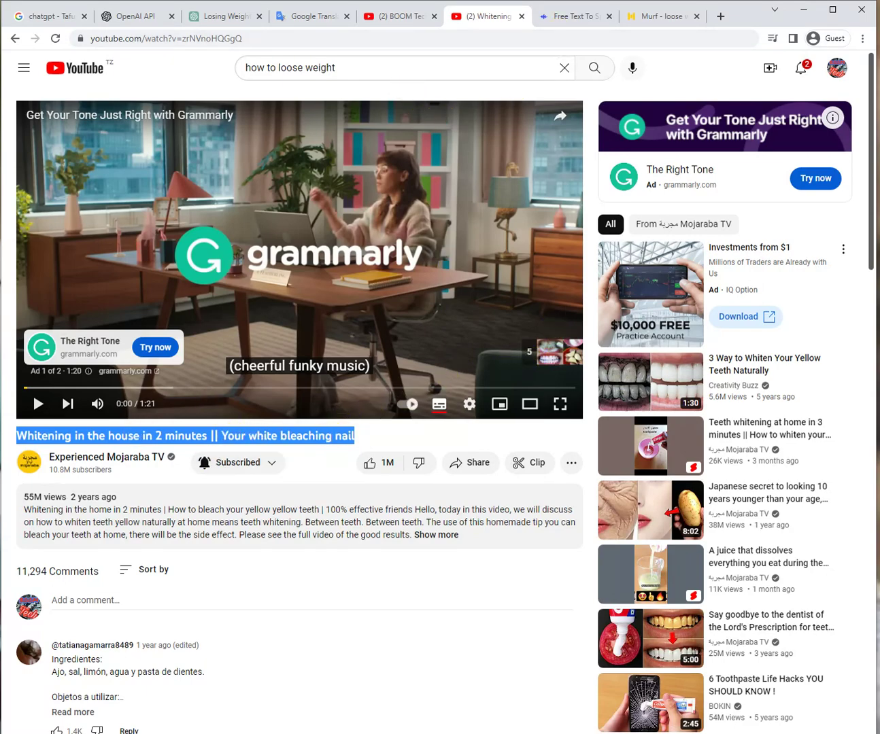
Step: Switch to ChatGPT and submit the copied title "Whitening in the house in 2 minutes || Your white bleaching nail" as a prompt
{"action": "left_click", "coordinate": [211, 21]}
{"action": "left_click", "coordinate": [395, 681]}
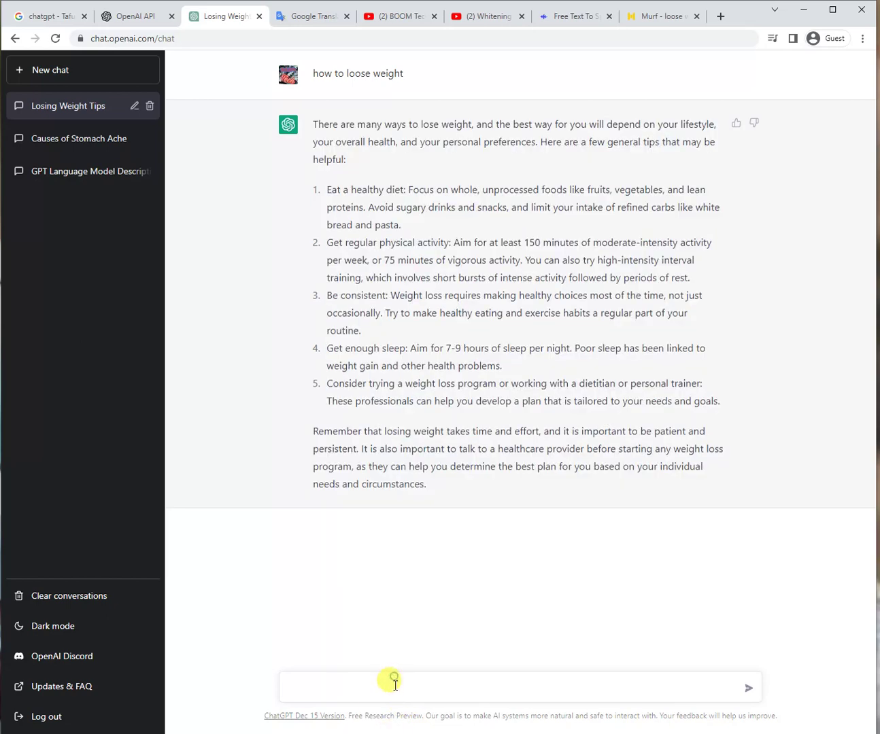
{"action": "right_click", "coordinate": [395, 687]}
{"action": "left_click", "coordinate": [428, 607]}
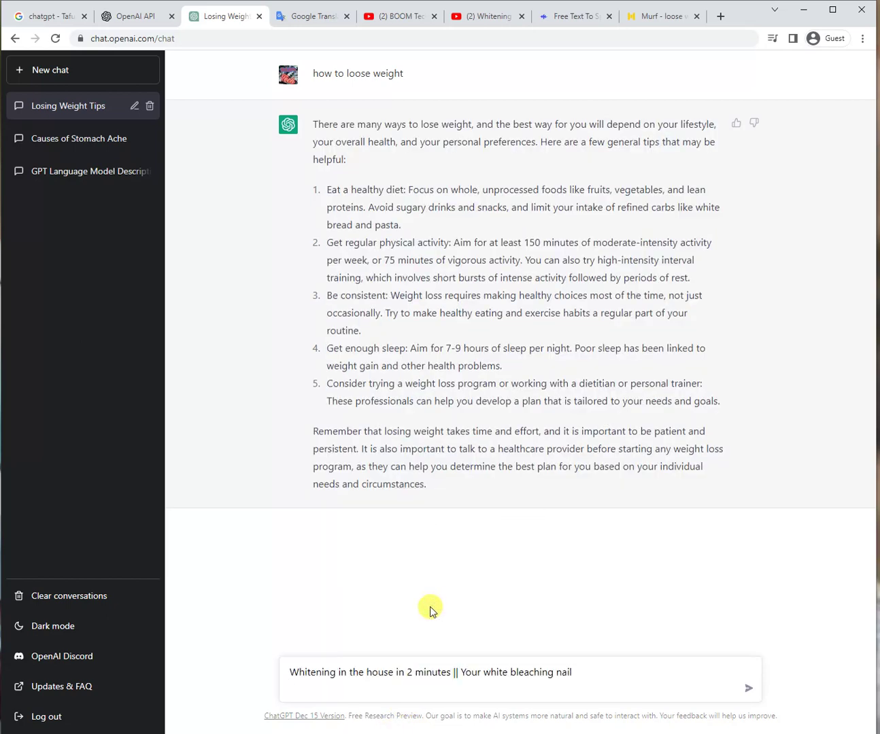
{"action": "key", "text": "BackSpace"}
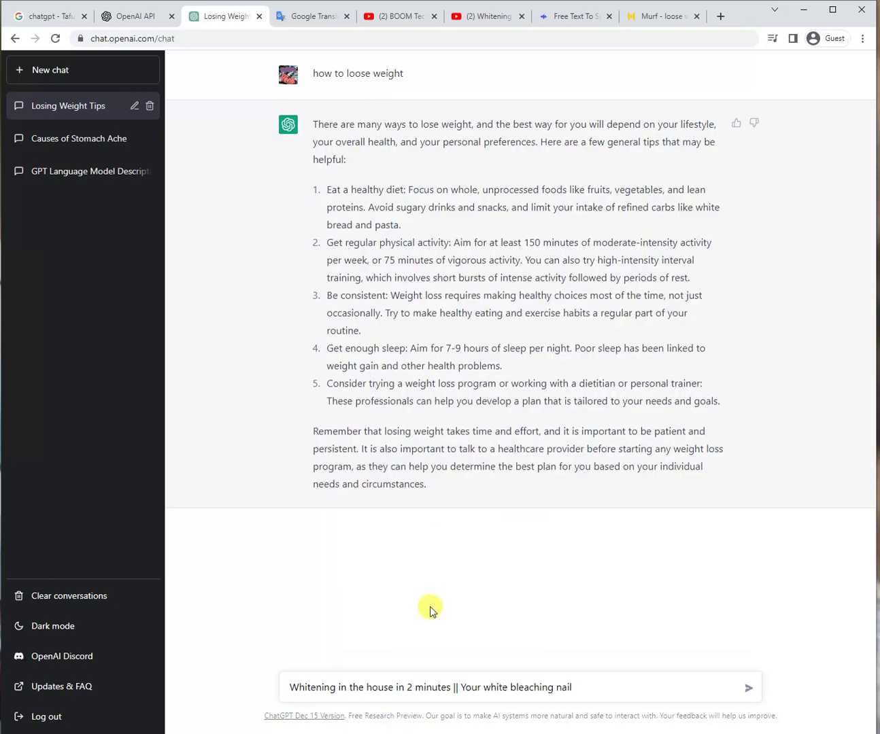
{"action": "key", "text": "Return"}
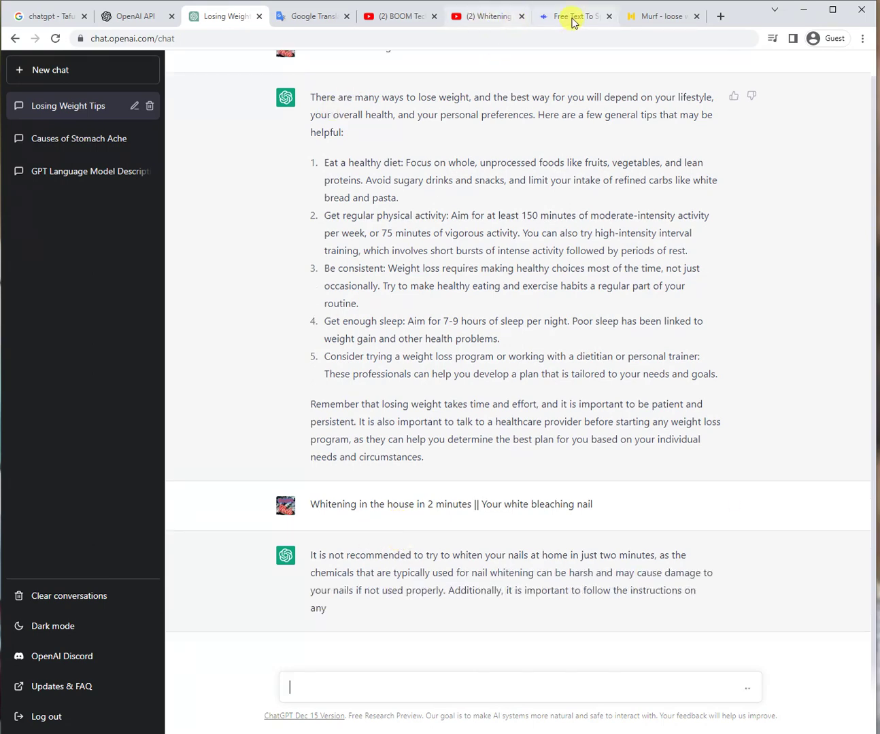
Step: Return to the YouTube whitening video, skim it with the sound muted past the ad and intro, and pause at 0:50
{"action": "left_click", "coordinate": [501, 20]}
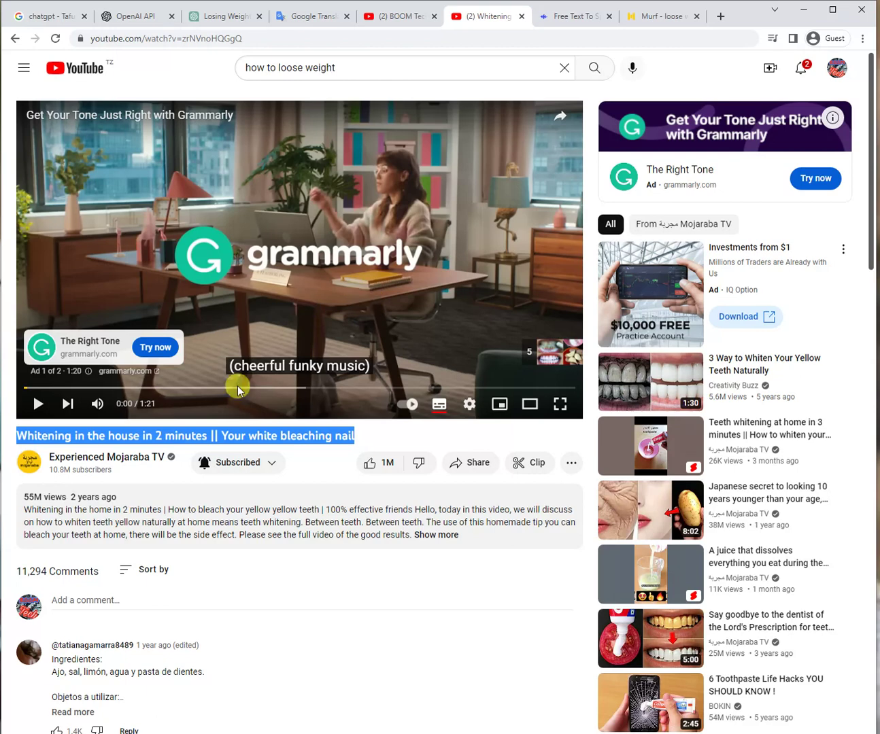
{"action": "left_click", "coordinate": [202, 303]}
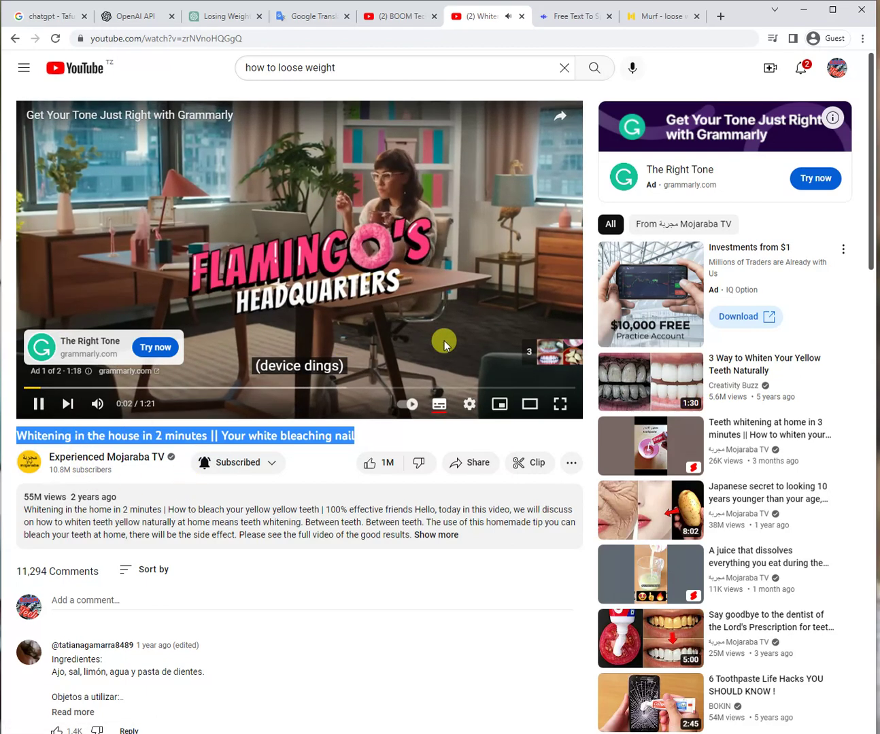
{"action": "left_click", "coordinate": [95, 404]}
{"action": "left_click", "coordinate": [514, 361]}
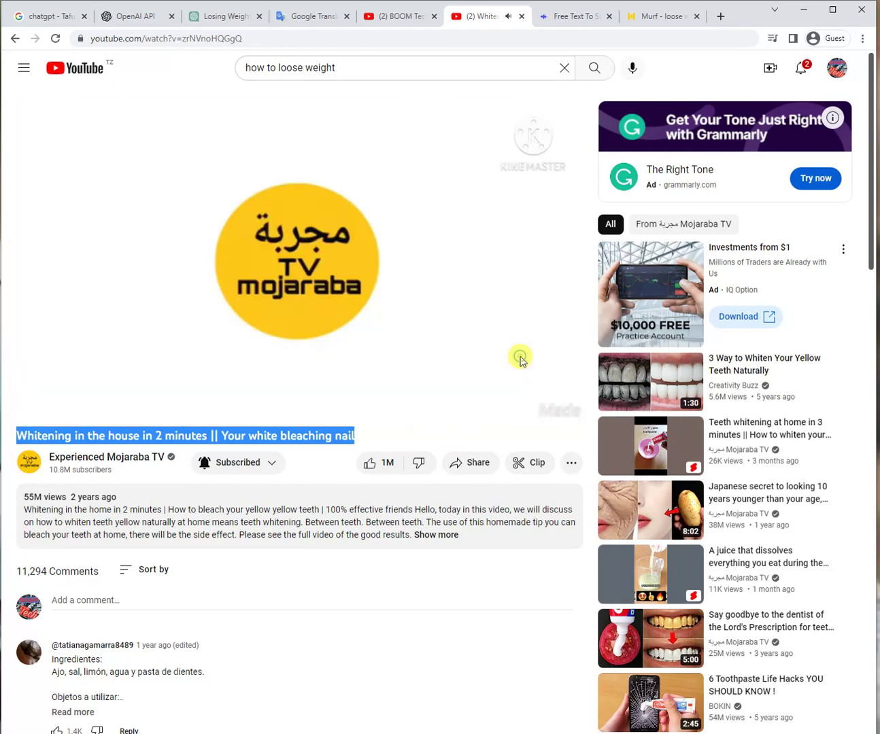
{"action": "left_click", "coordinate": [129, 390]}
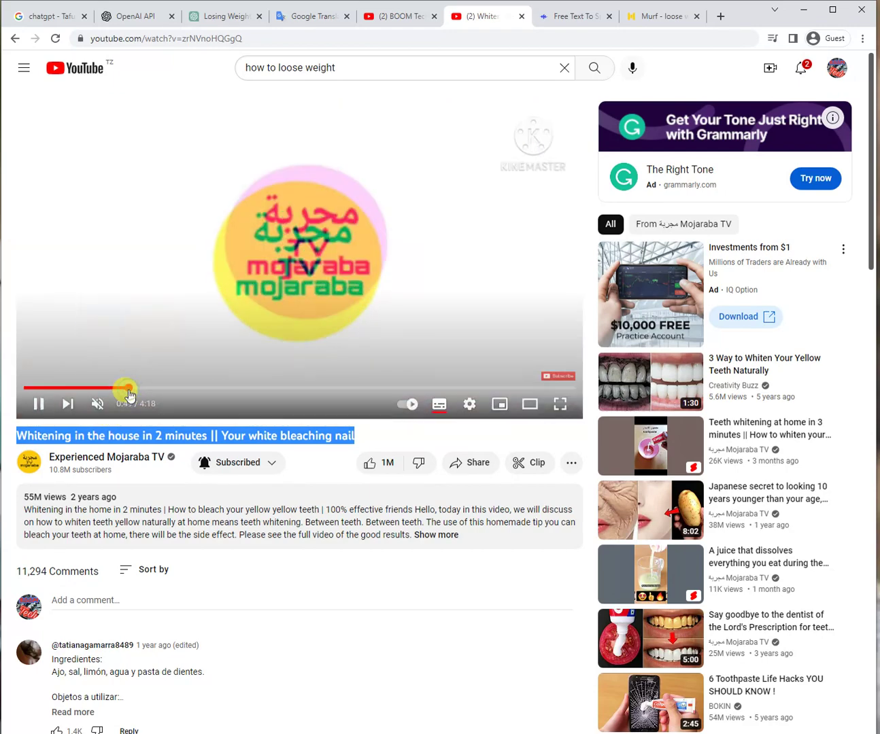
{"action": "left_click", "coordinate": [295, 293]}
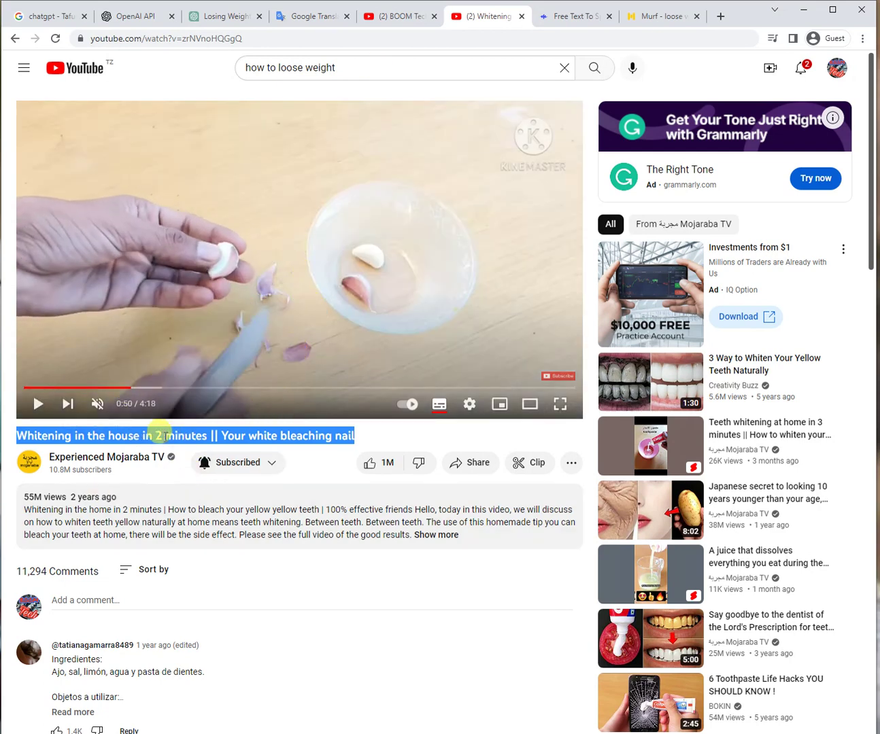
{"action": "triple_click", "coordinate": [157, 435]}
{"action": "left_click", "coordinate": [126, 435]}
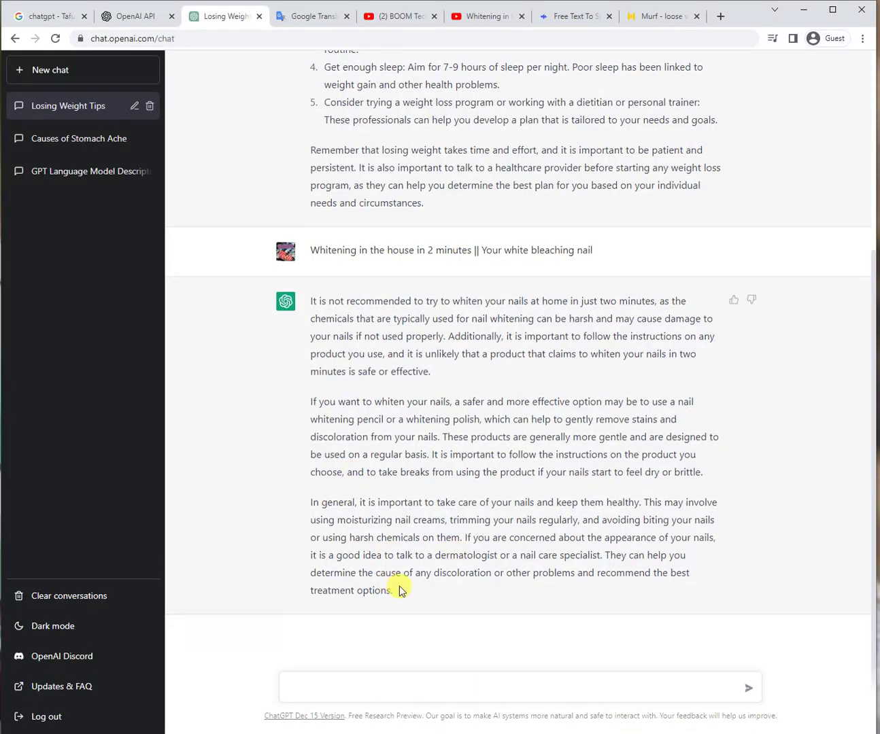
Step: Copy ChatGPT's entire answer about nail whitening, from its first sentence to "treatment options."
{"action": "left_click_drag", "start_coordinate": [396, 590], "coordinate": [325, 197]}
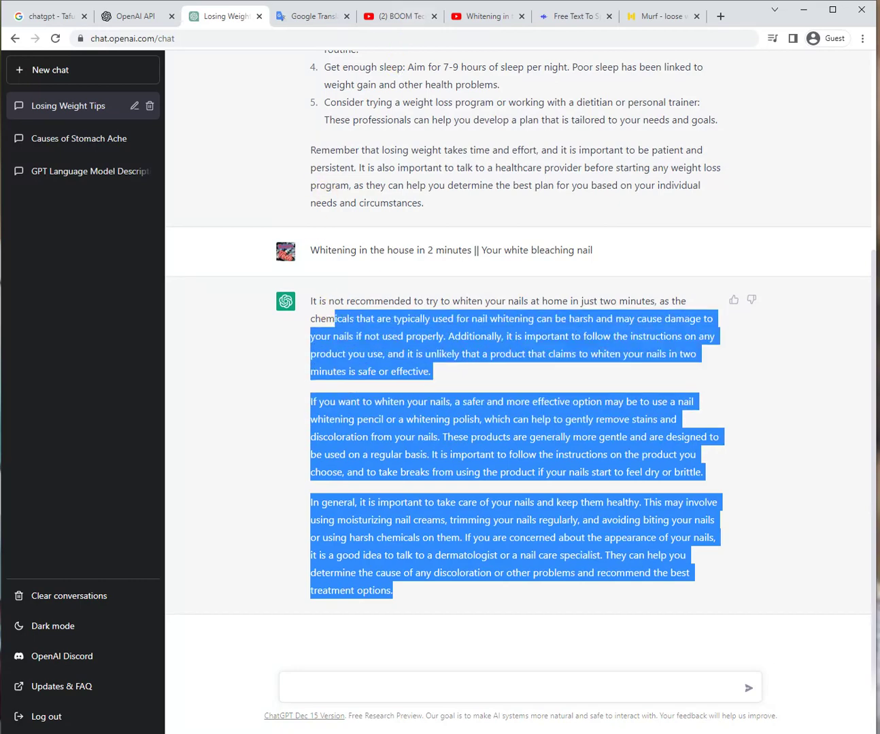
{"action": "left_click", "coordinate": [469, 16]}
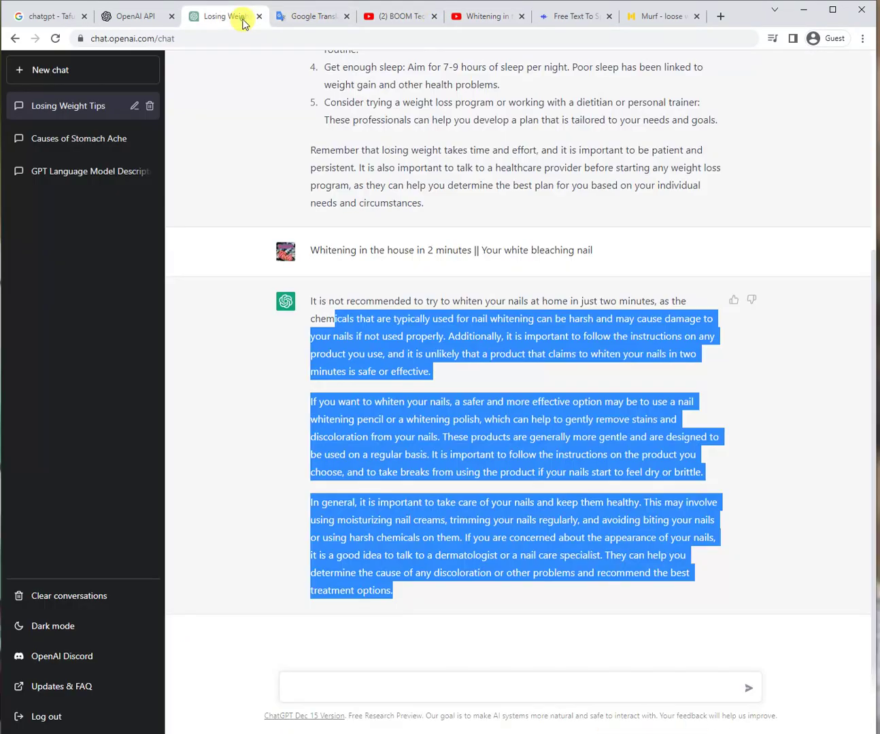
{"action": "left_click", "coordinate": [239, 17]}
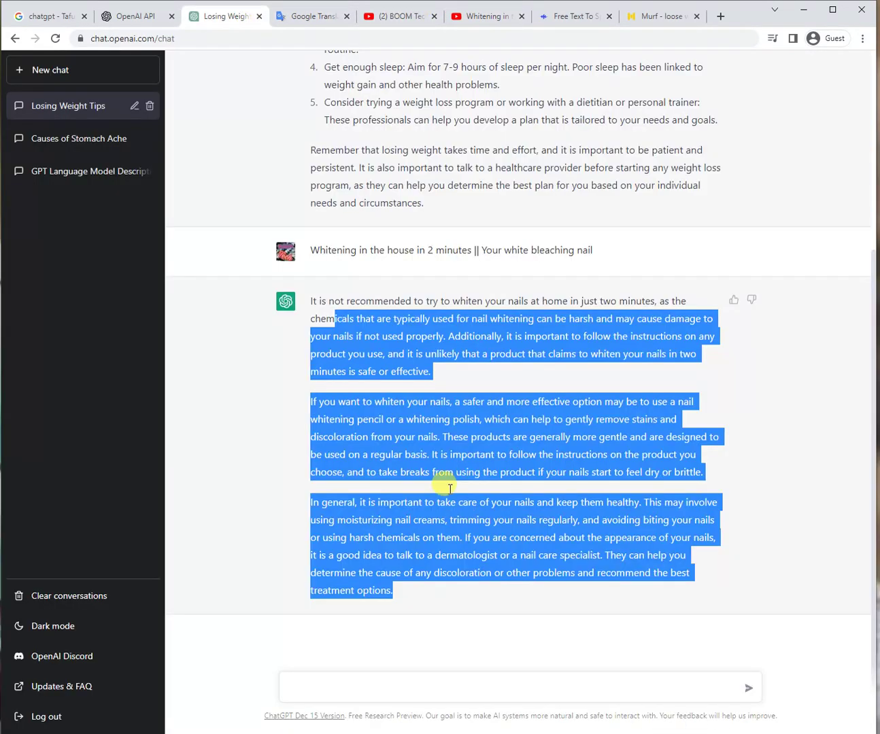
{"action": "left_click", "coordinate": [329, 321]}
{"action": "left_click_drag", "start_coordinate": [313, 303], "coordinate": [500, 590]}
{"action": "right_click", "coordinate": [457, 521]}
{"action": "left_click", "coordinate": [481, 533]}
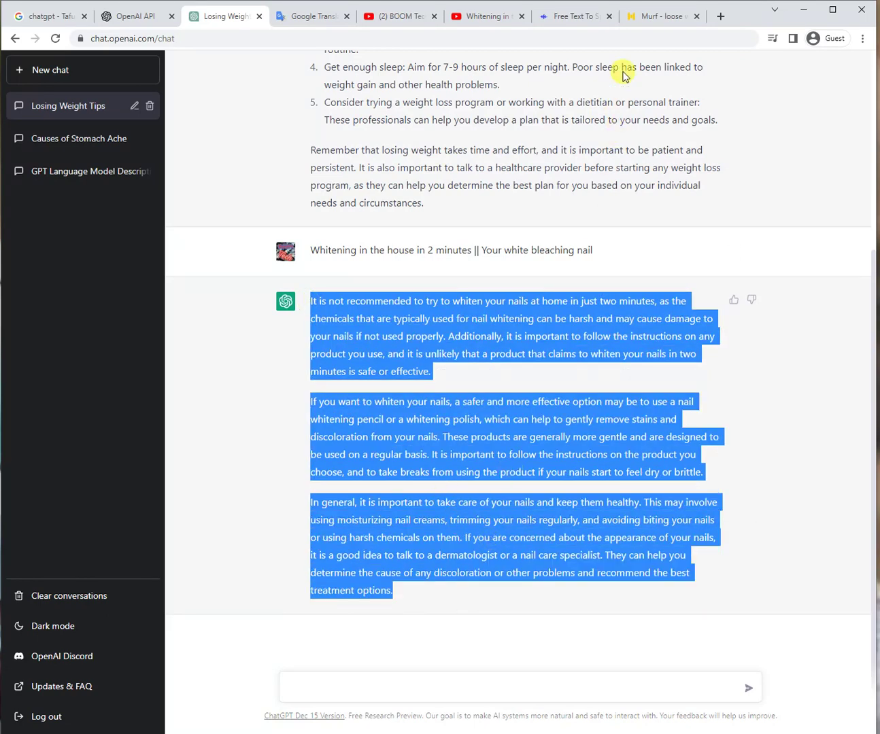
Step: Return to the Murf "loose weight" project, point out the murf.ai address, and briefly resume the voiceover preview
{"action": "left_click", "coordinate": [640, 18]}
{"action": "left_click_drag", "start_coordinate": [94, 38], "coordinate": [149, 62]}
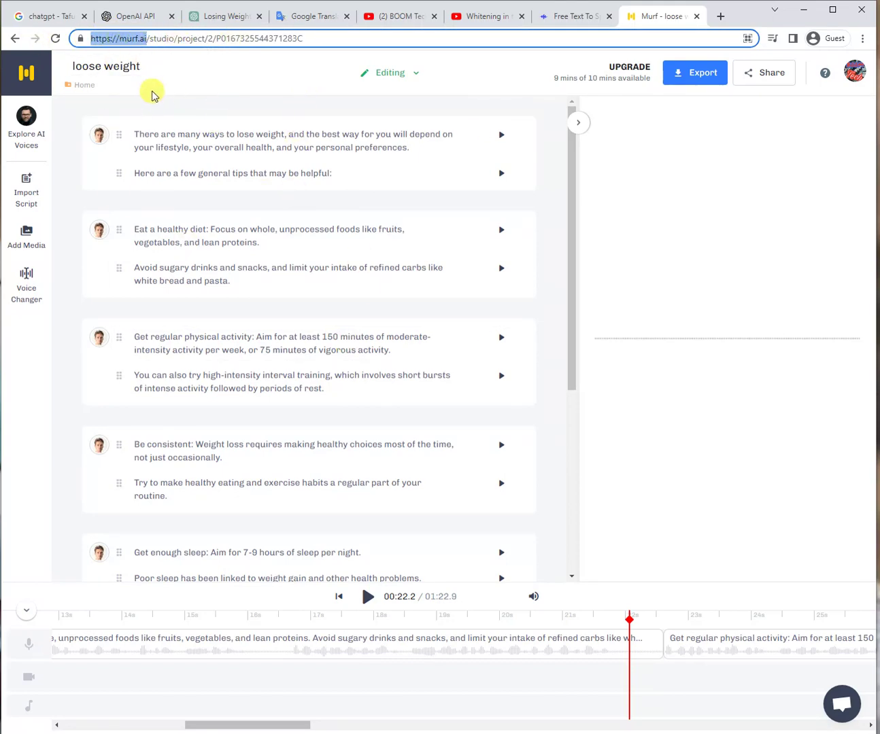
{"action": "left_click", "coordinate": [367, 597]}
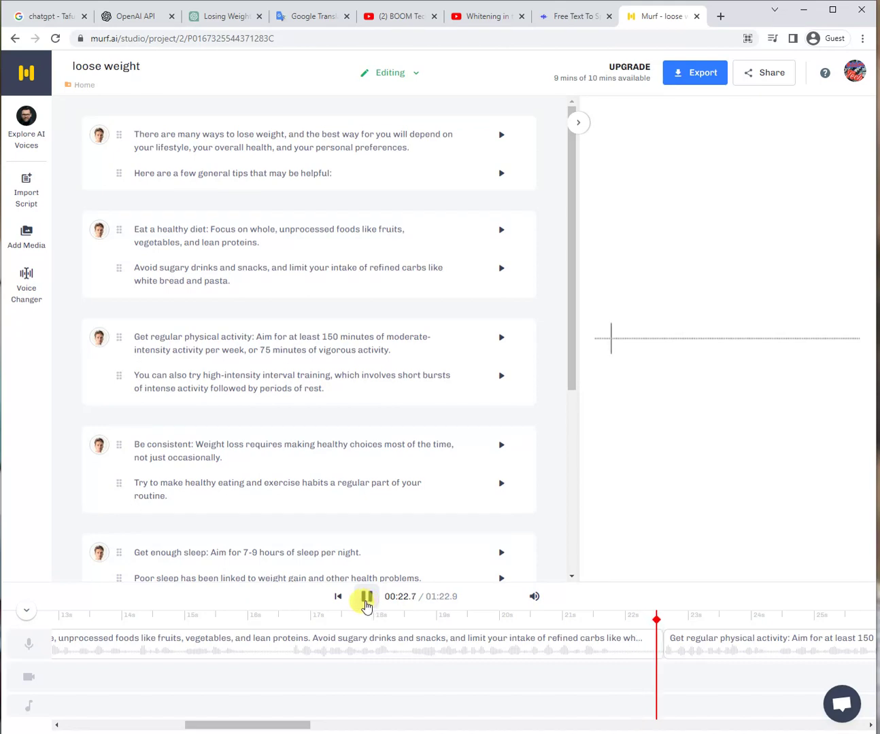
{"action": "left_click", "coordinate": [367, 597]}
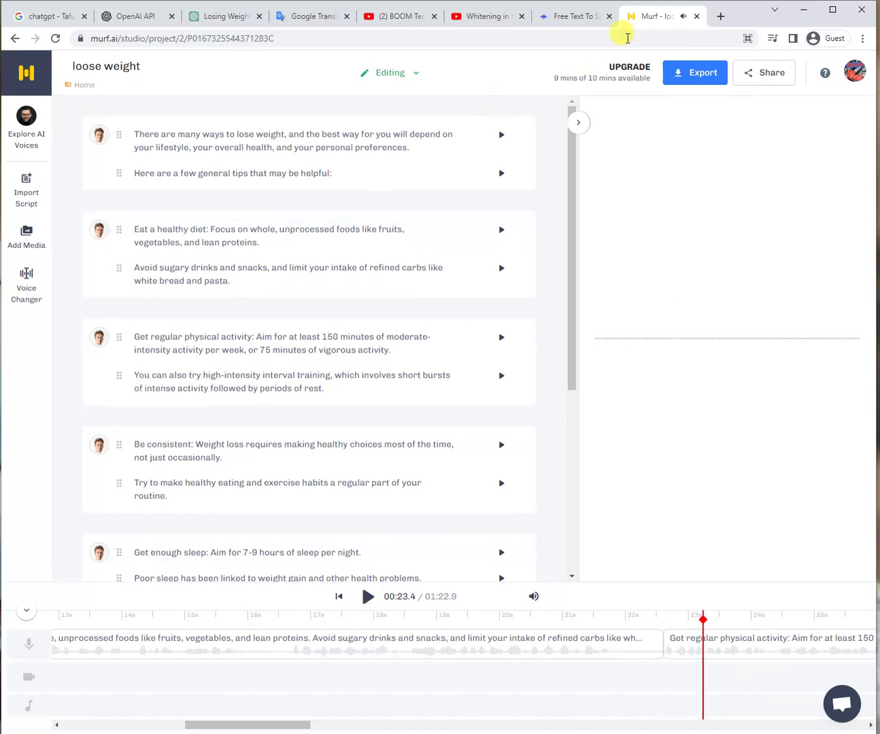
Step: Search Google for "canva" in a new browser tab, check back on the Murf project, and return to the results
{"action": "left_click", "coordinate": [720, 17]}
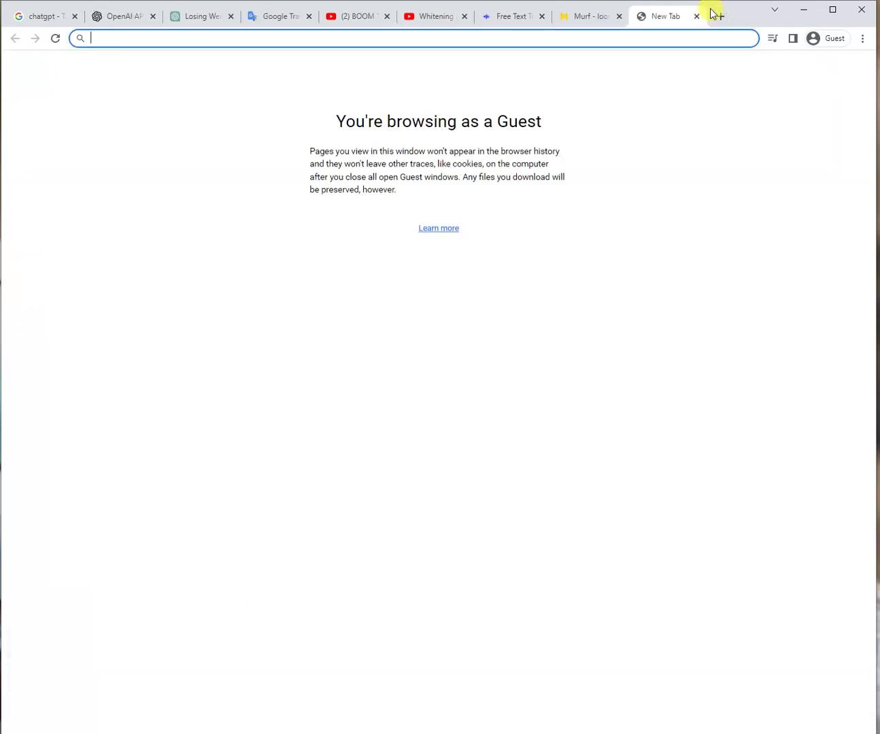
{"action": "type", "text": "can"}
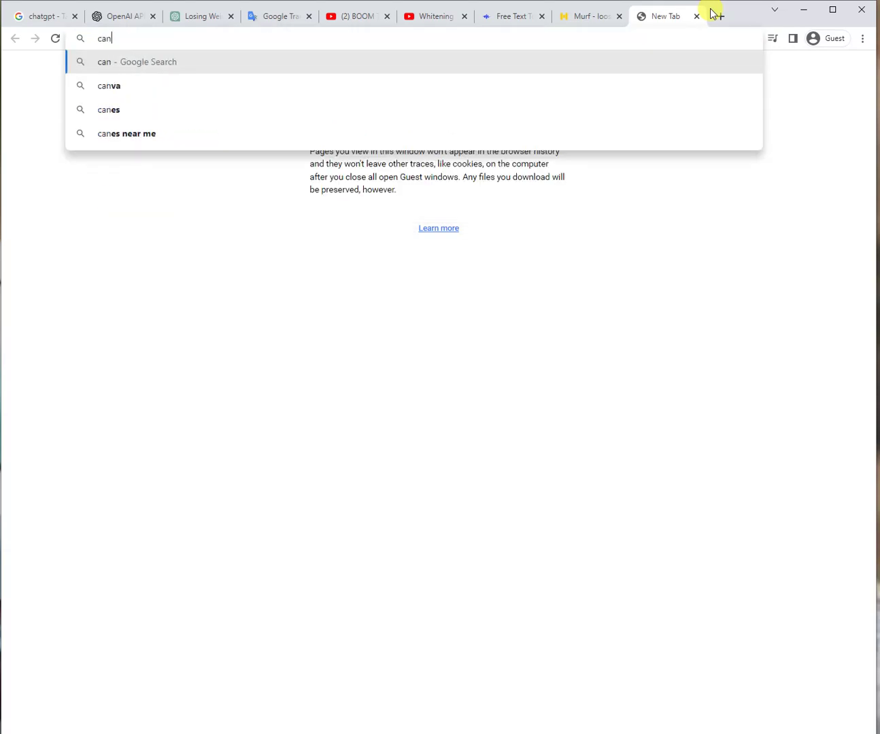
{"action": "type", "text": "va"}
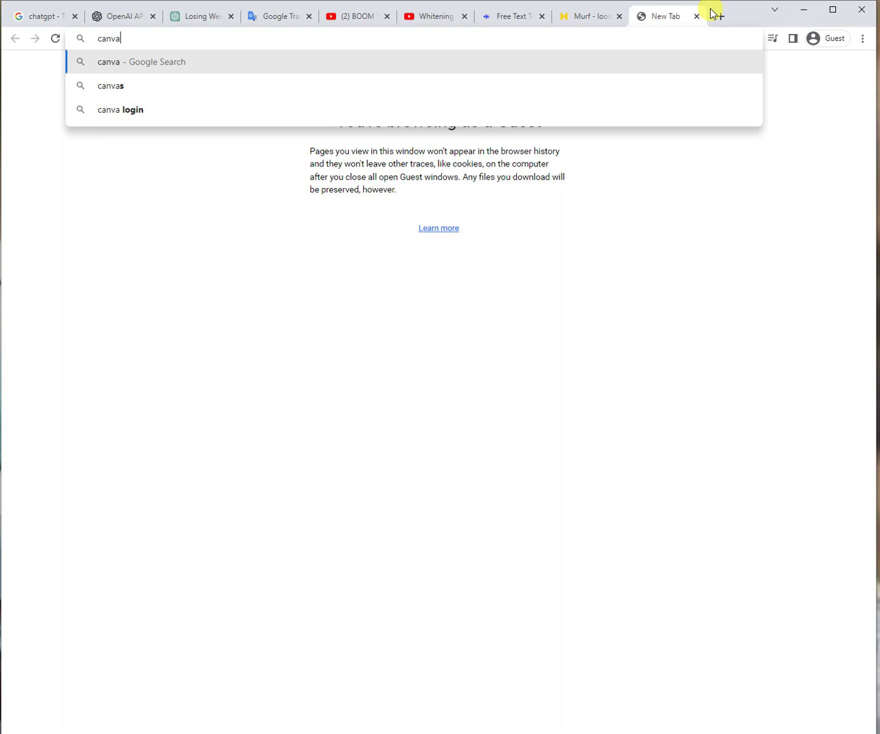
{"action": "key", "text": "Return"}
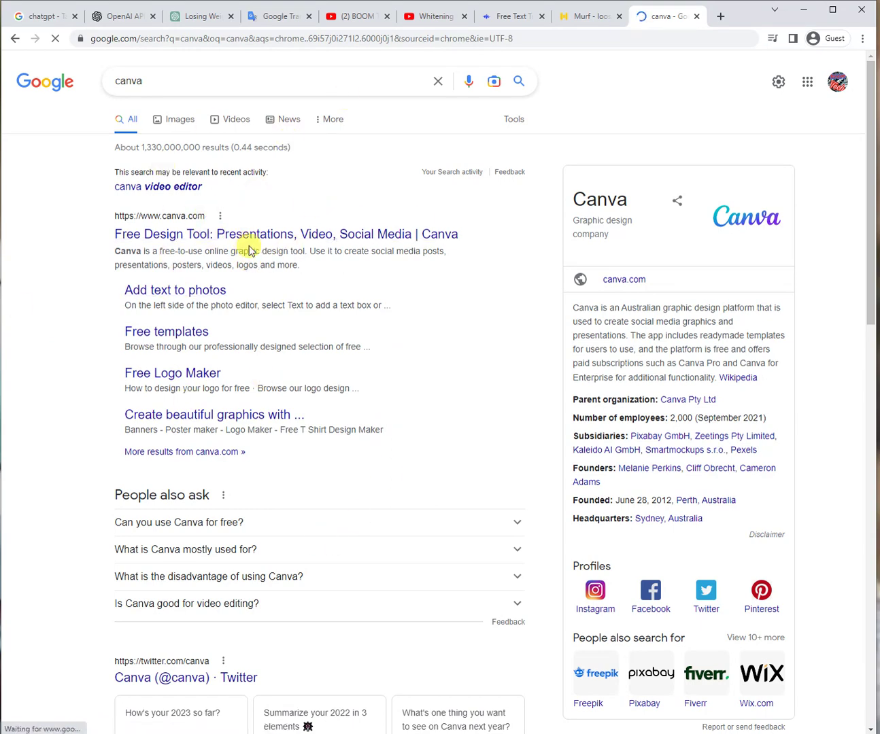
{"action": "left_click", "coordinate": [585, 25]}
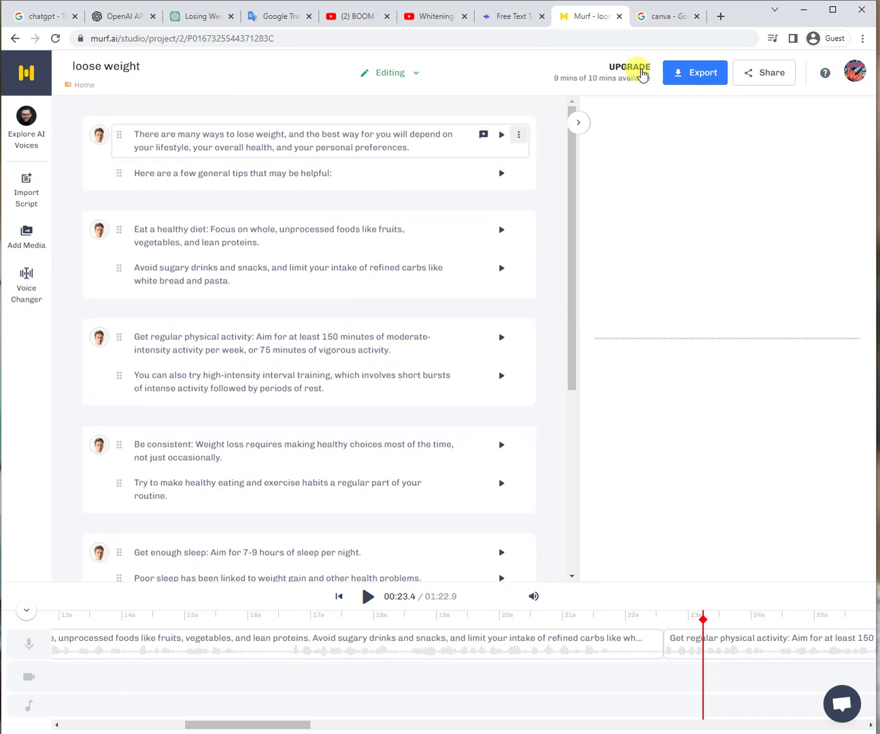
{"action": "left_click", "coordinate": [667, 19]}
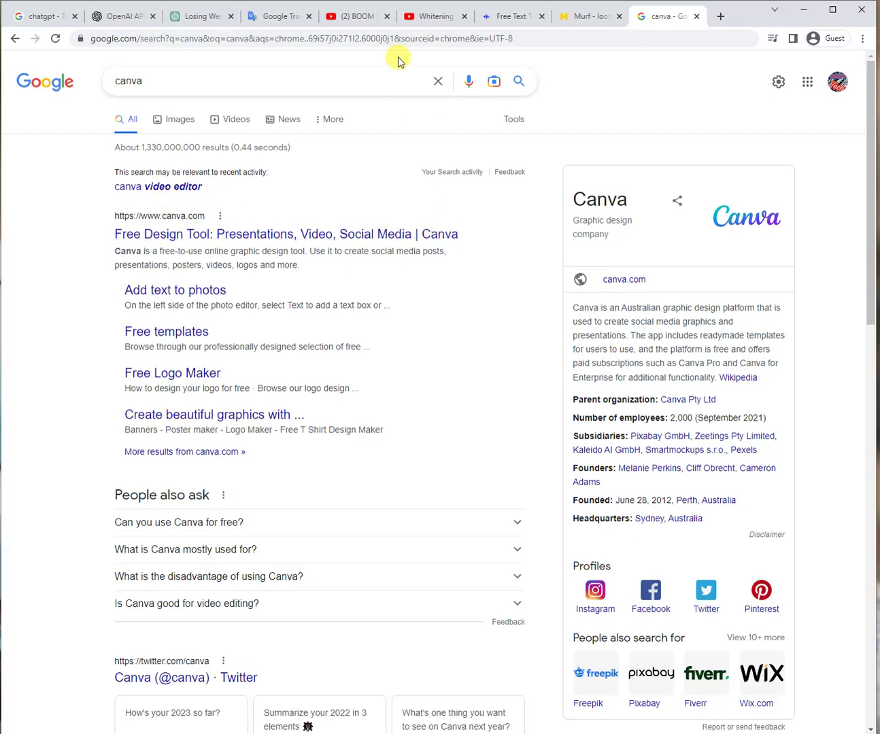
Step: Revisit the BOOM Tech channel's videos and the YouTube whitening video, and highlight its "how to loose weight" search text
{"action": "left_click", "coordinate": [412, 39]}
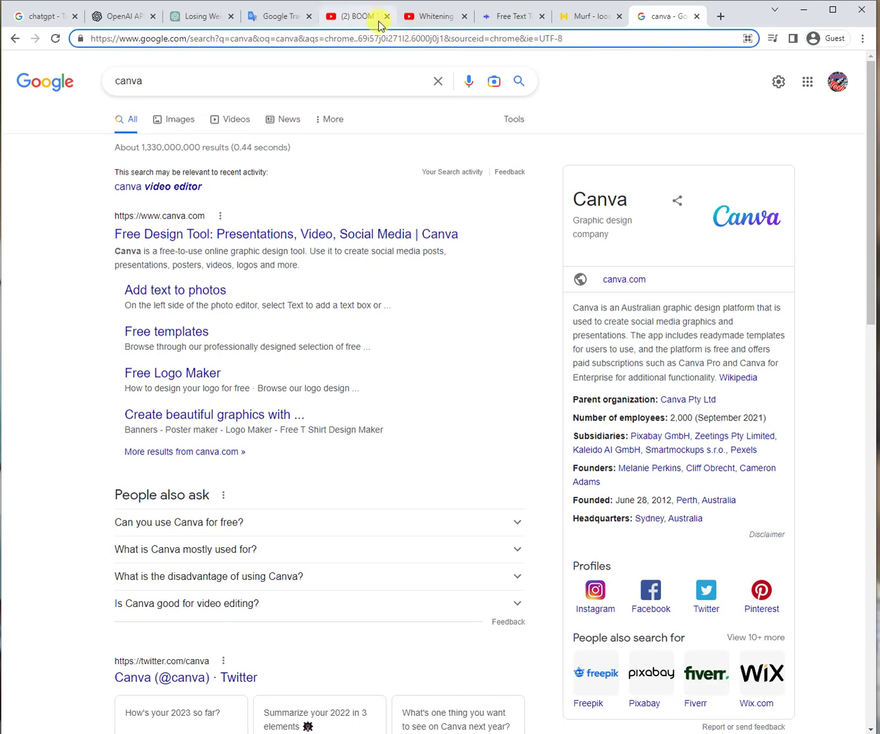
{"action": "left_click", "coordinate": [368, 21]}
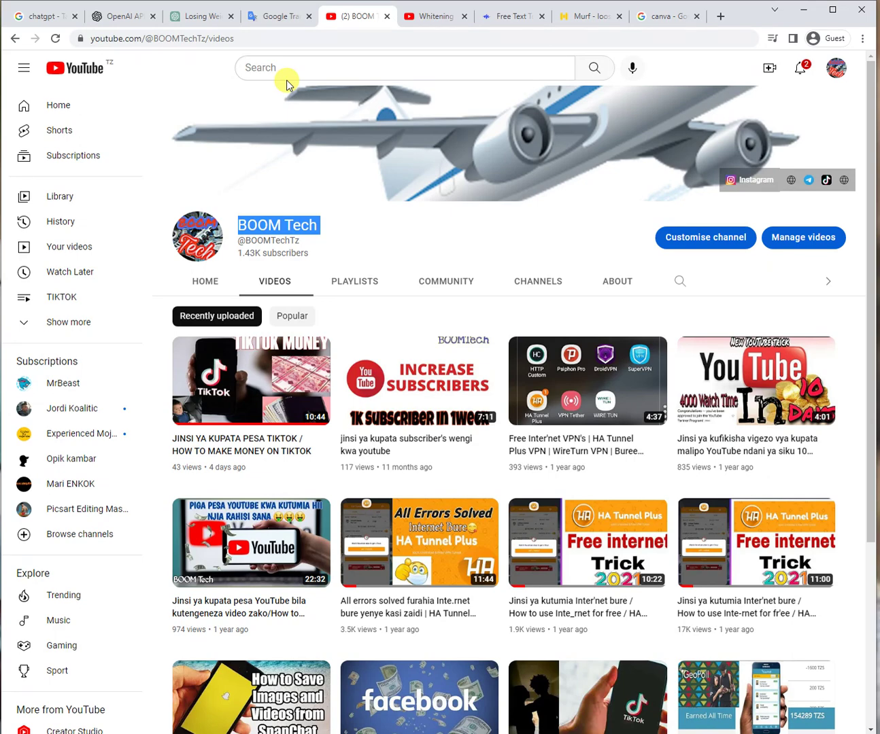
{"action": "left_click", "coordinate": [405, 16]}
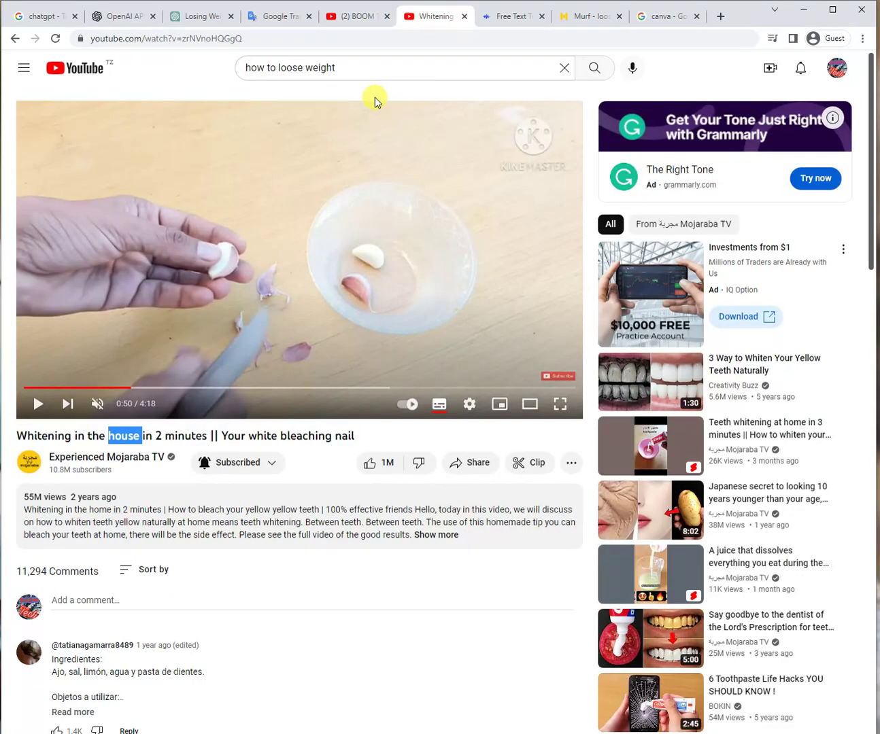
{"action": "triple_click", "coordinate": [330, 66]}
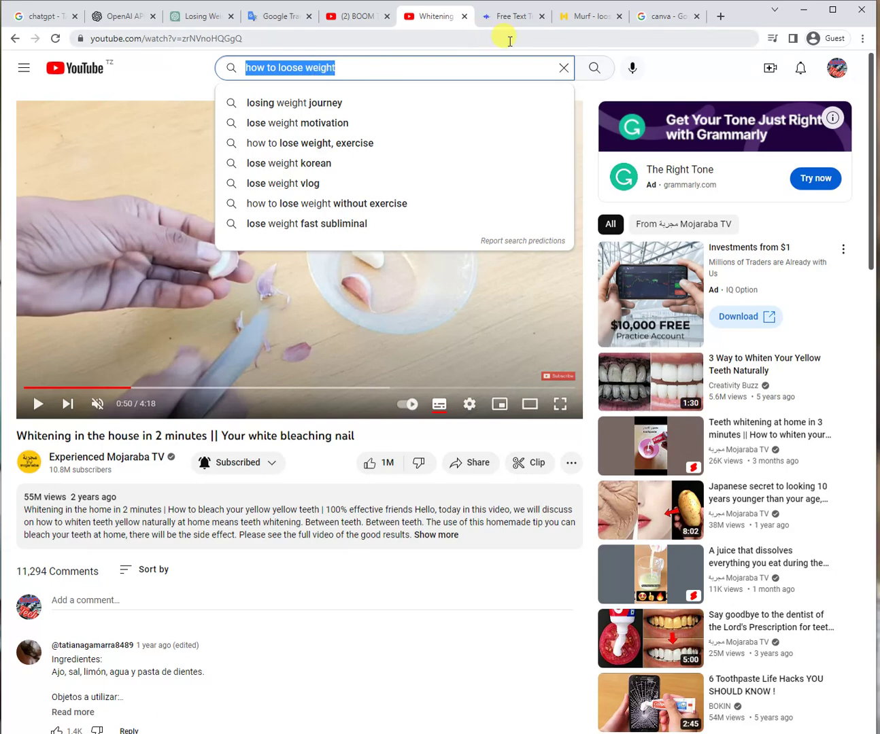
Step: Replace the Google search for canva with "udey" and view Udemy's "Online Courses - Learn Anything, On Your Schedule" result in a new tab
{"action": "left_click", "coordinate": [650, 17]}
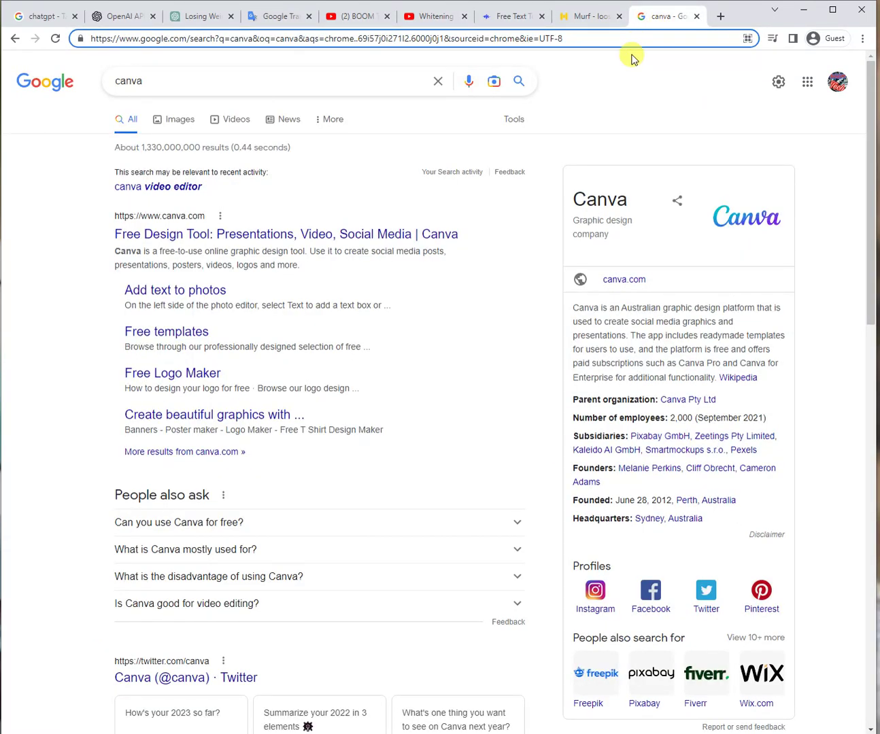
{"action": "double_click", "coordinate": [182, 83]}
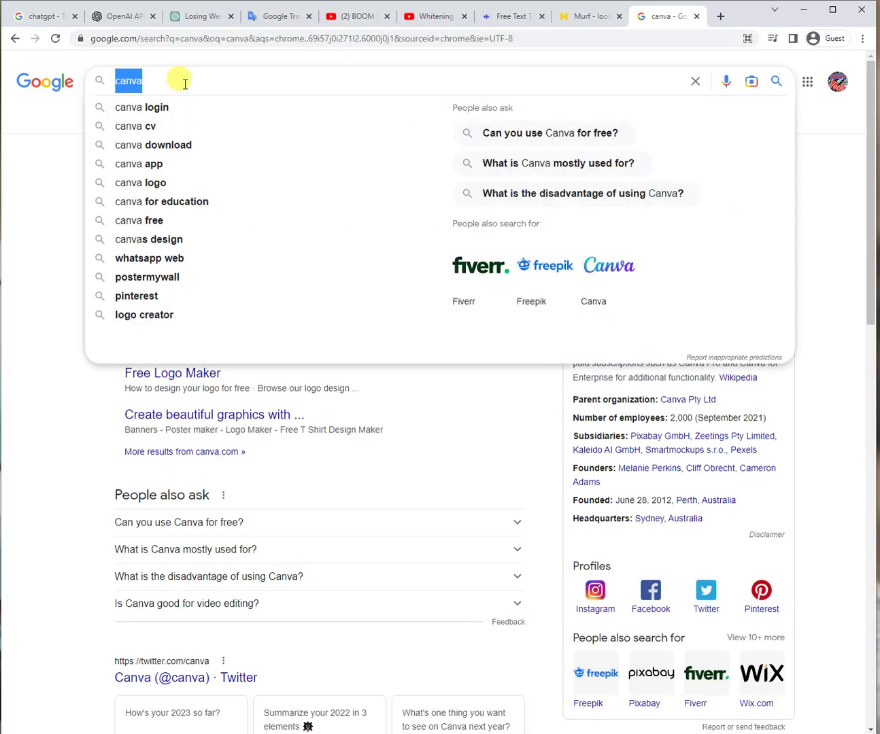
{"action": "type", "text": "udey"}
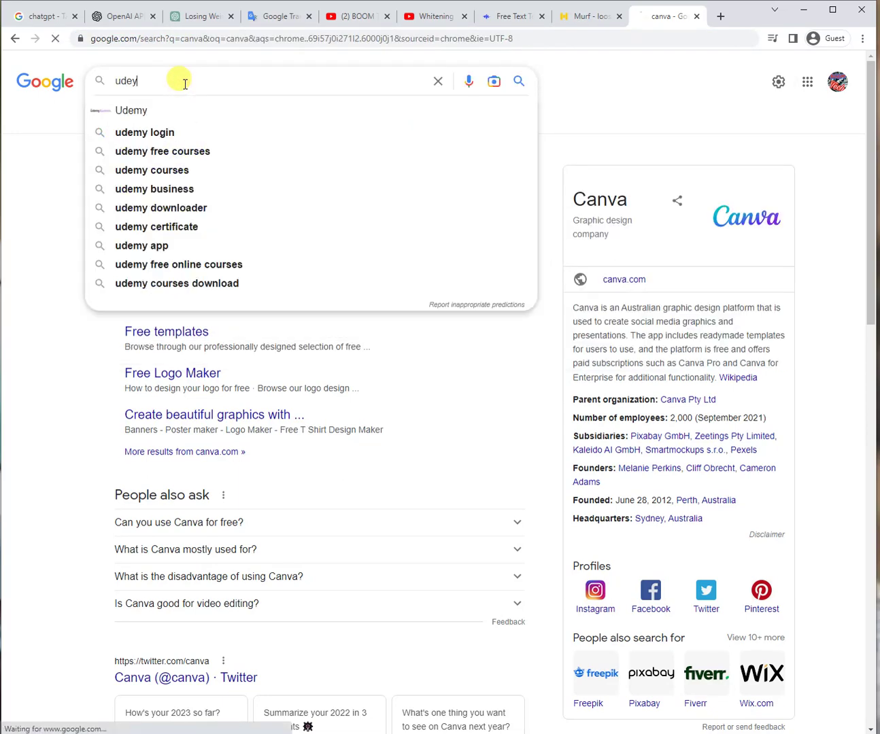
{"action": "key", "text": "Return"}
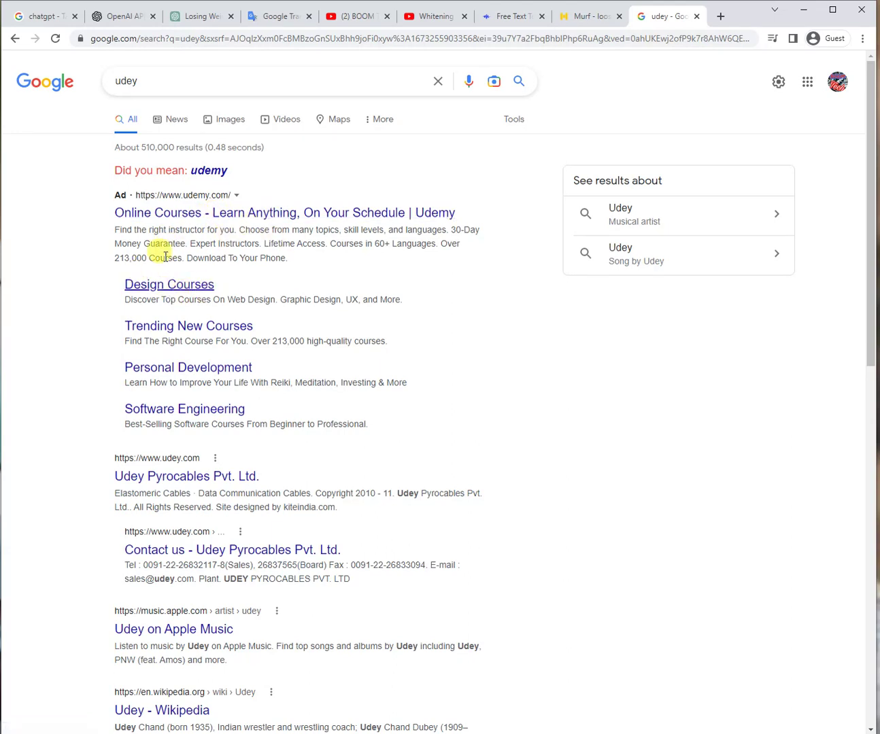
{"action": "right_click", "coordinate": [171, 219]}
{"action": "left_click", "coordinate": [202, 224]}
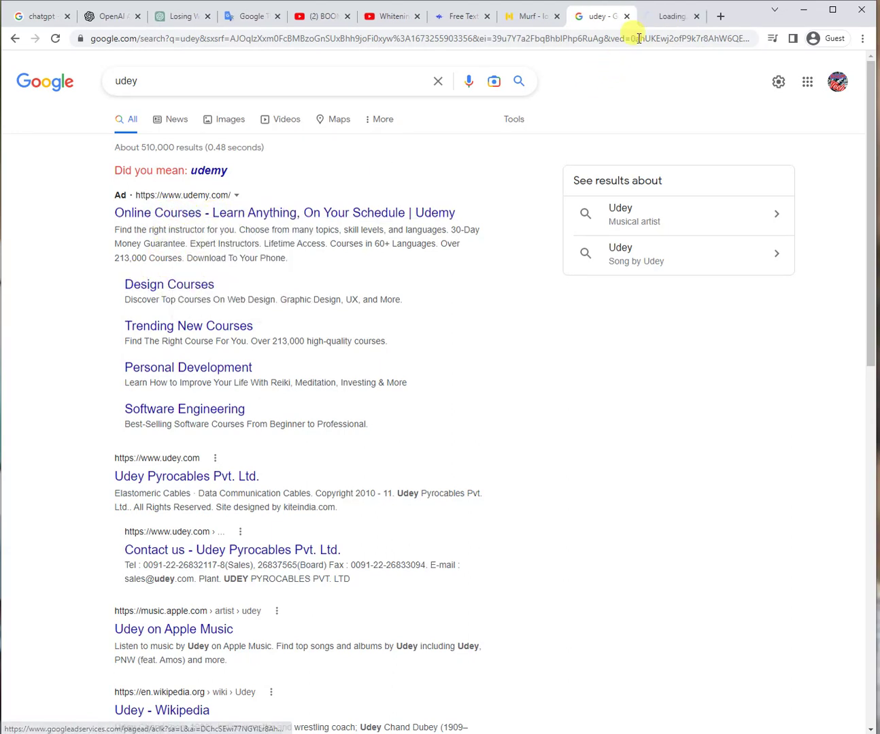
{"action": "left_click", "coordinate": [655, 21]}
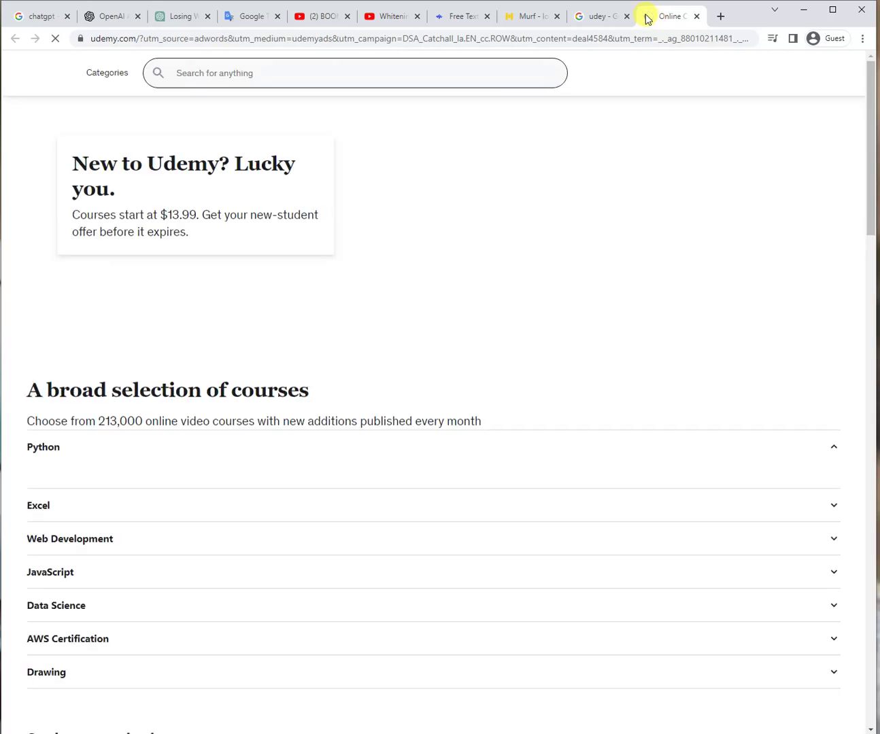